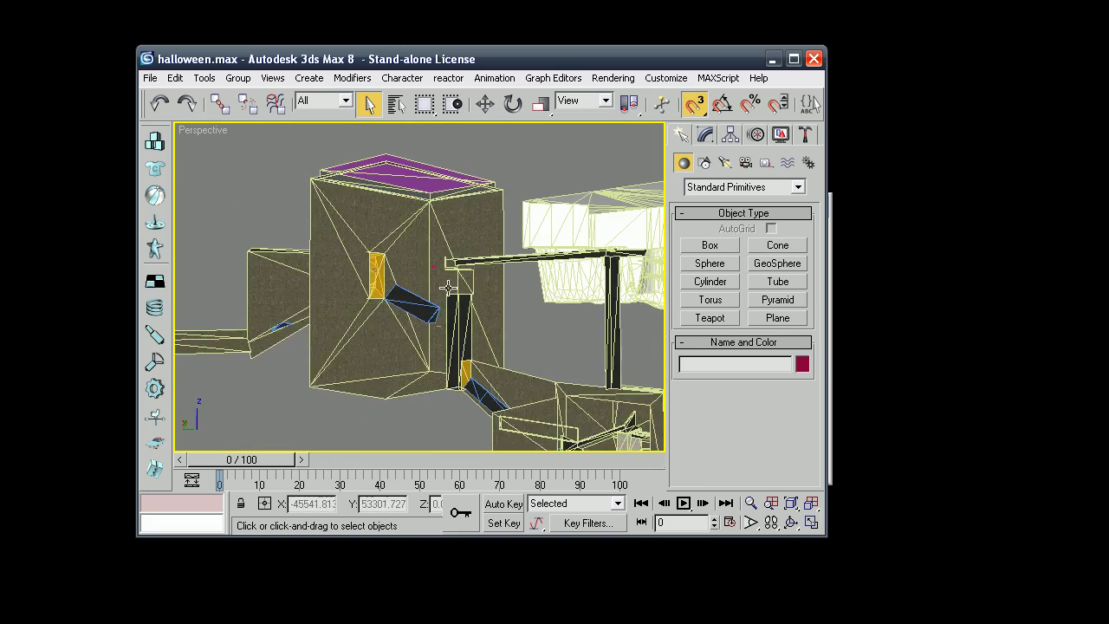
Orbit and pan around the map geometry and select the Map object.
middle_click_drag(544, 300, 626, 328, "alt")
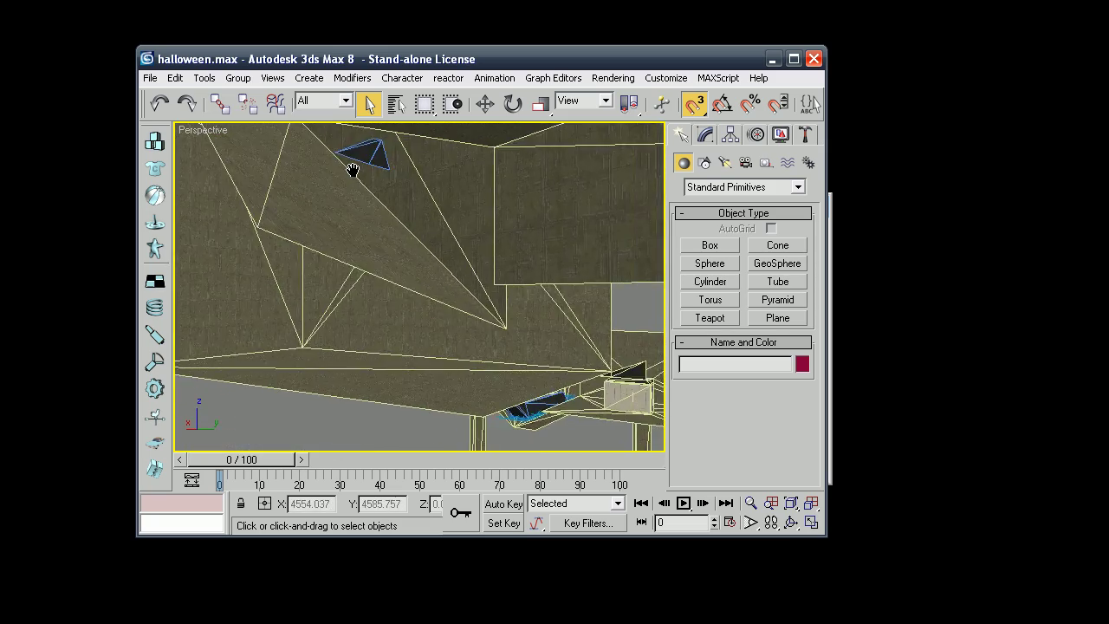
middle_click_drag(300, 171, 387, 216)
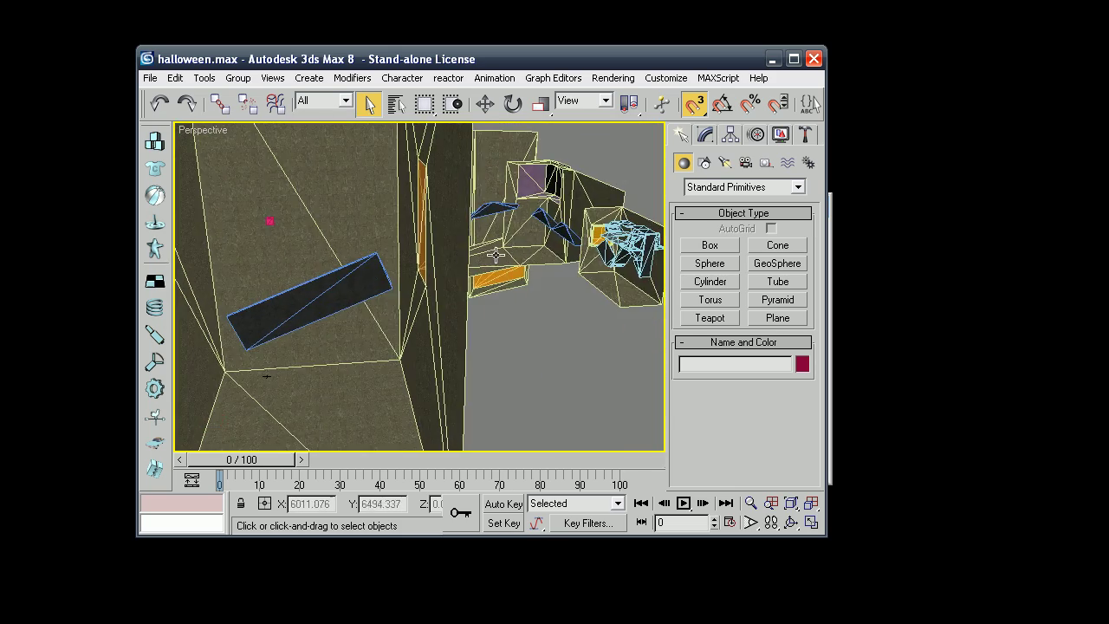
middle_click_drag(496, 254, 355, 278)
left_click(476, 257)
scroll(425, 272, "down", 5)
scroll(425, 272, "up", 10)
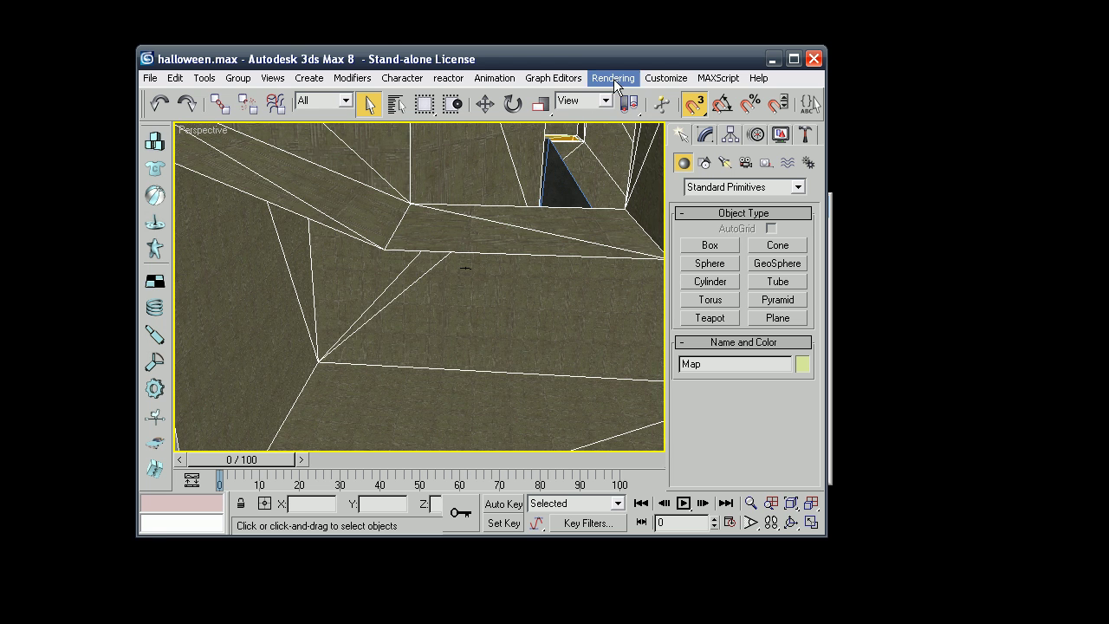
Export the scene in Blitzkrieg Model Exporter (*.JMS) format, pasting in the Halo data folder path.
left_click(150, 78)
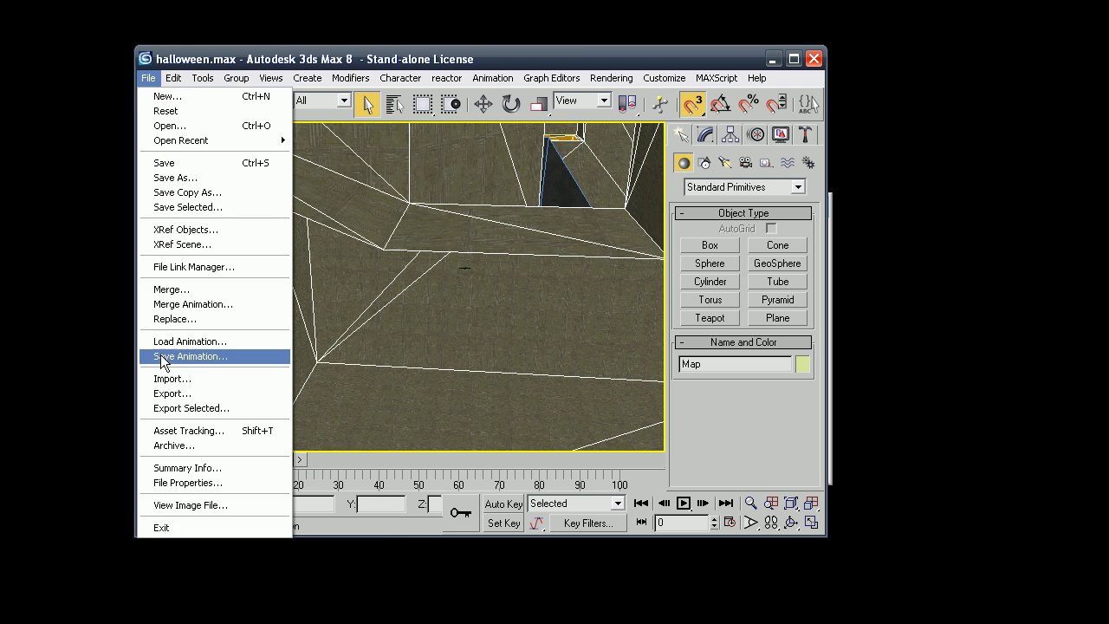
left_click(170, 394)
left_click(294, 329)
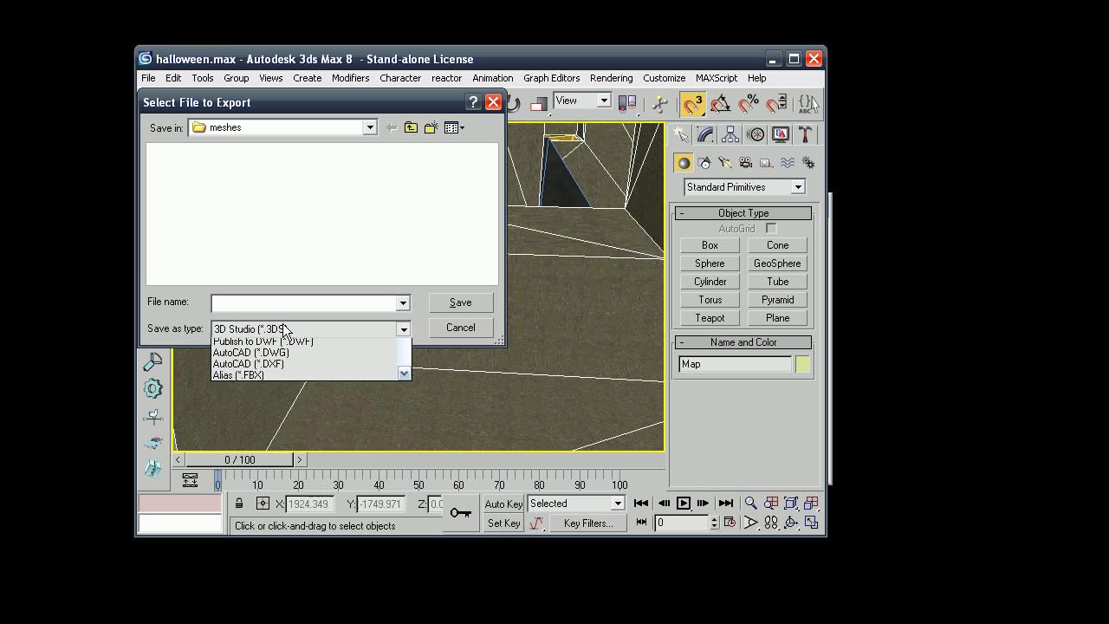
scroll(299, 407, "down", 5)
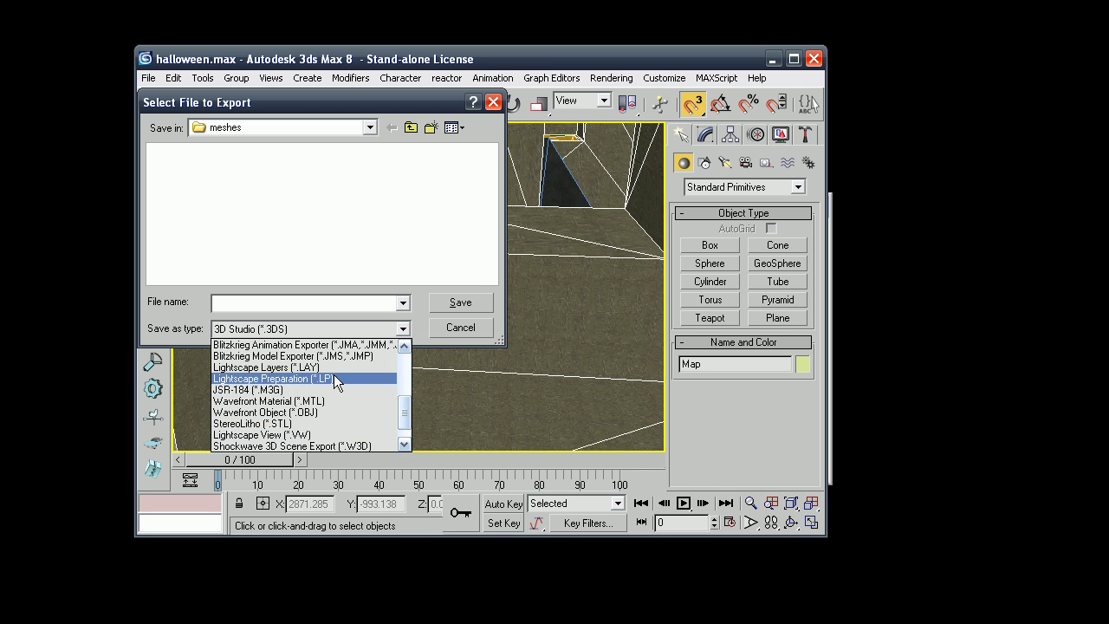
left_click(330, 356)
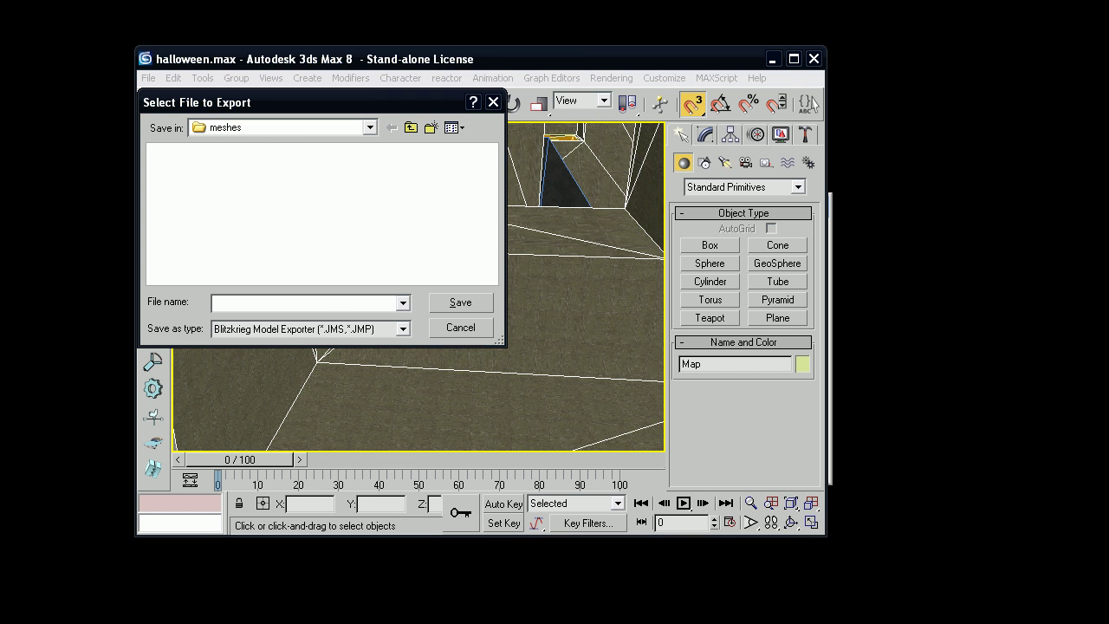
left_click(301, 300)
key("ctrl+v")
left_click(460, 303)
Overwrite halloween.jms in levels\surf\halloween\models with the export.
left_click(170, 182)
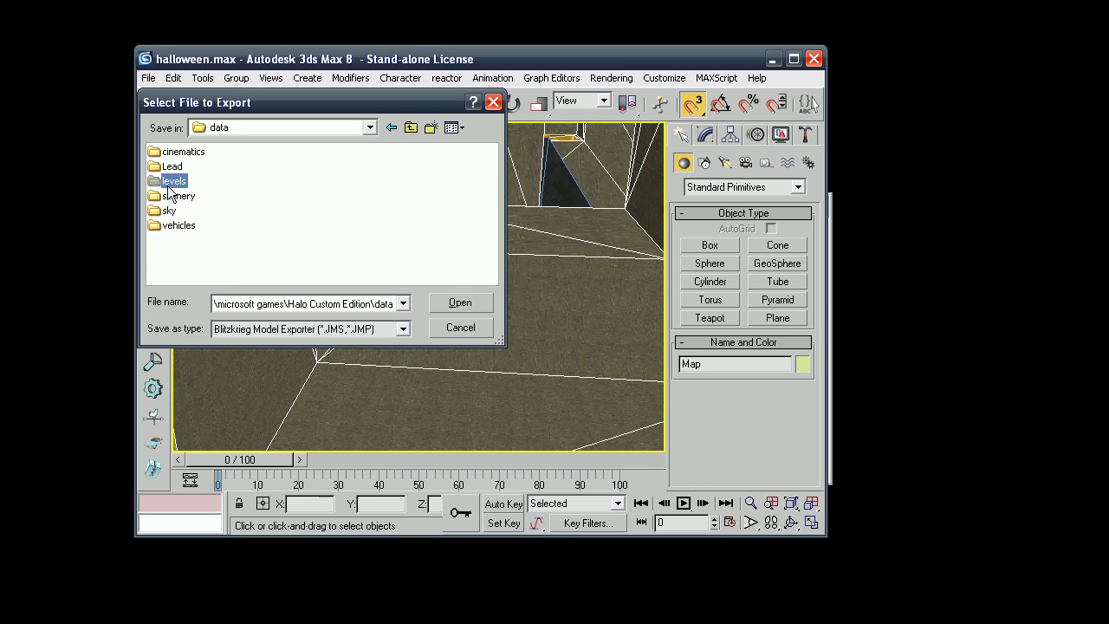
double_click(171, 182)
double_click(250, 152)
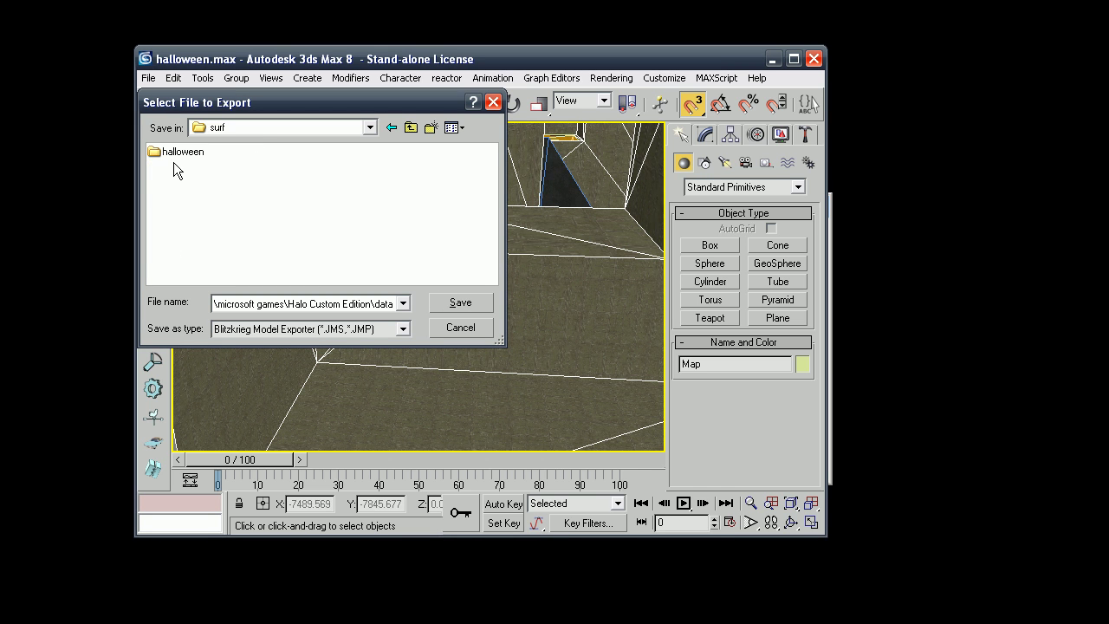
double_click(175, 159)
double_click(177, 166)
double_click(178, 154)
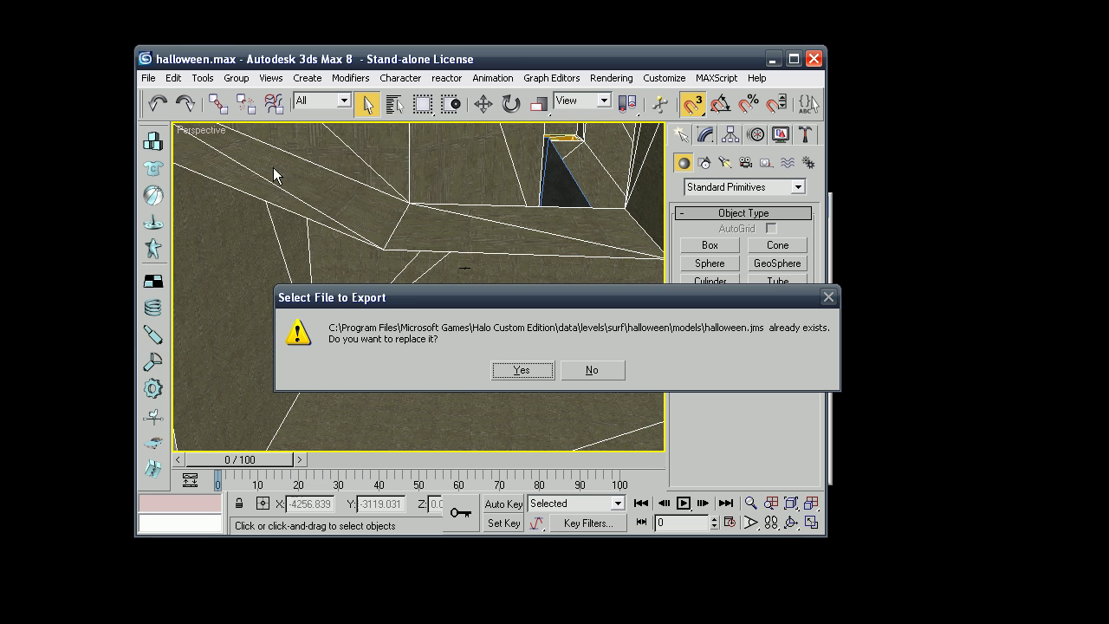
left_click(521, 370)
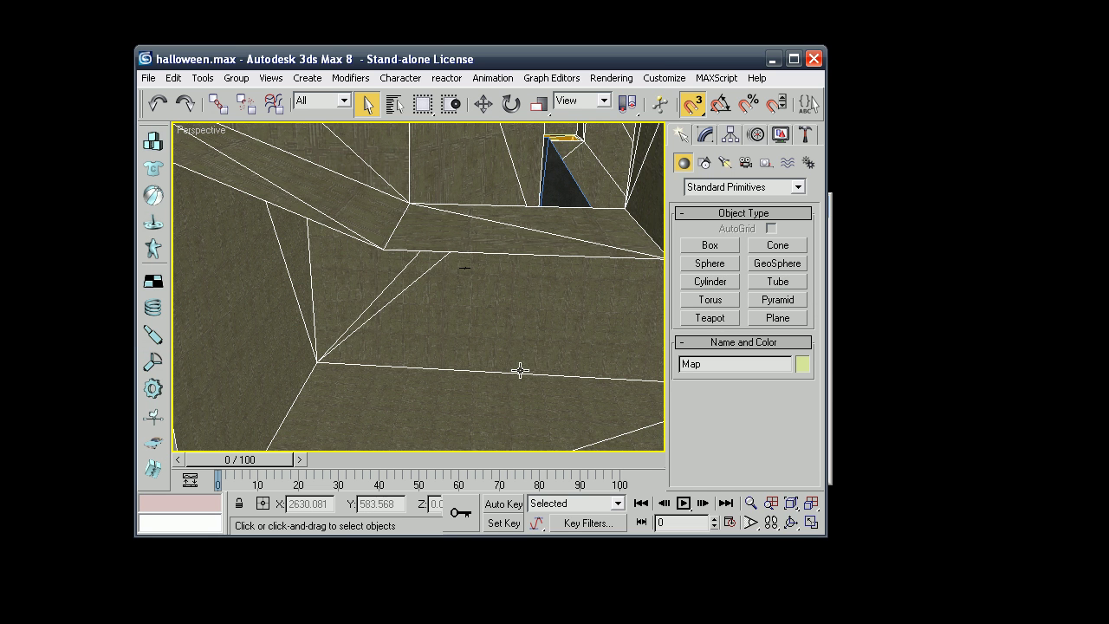
Quit 3ds Max without saving the scene changes.
left_click(812, 60)
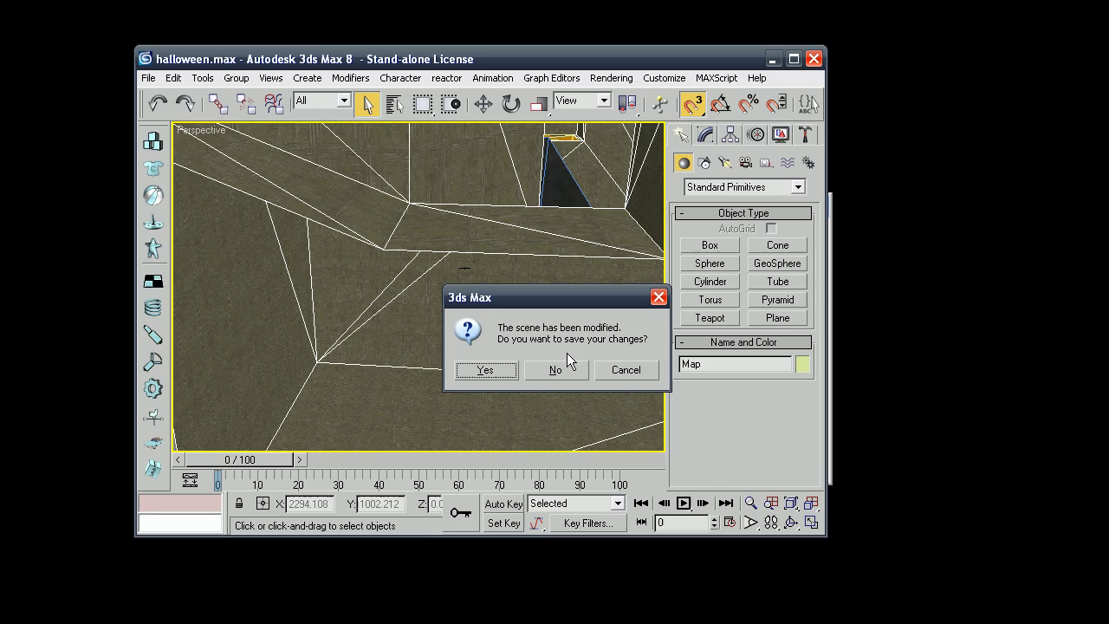
left_click(554, 371)
left_click_drag(472, 206, 459, 182)
Run 'tool structure levels\surf\halloween halloween' to compile the halloween BSP.
double_click(591, 193)
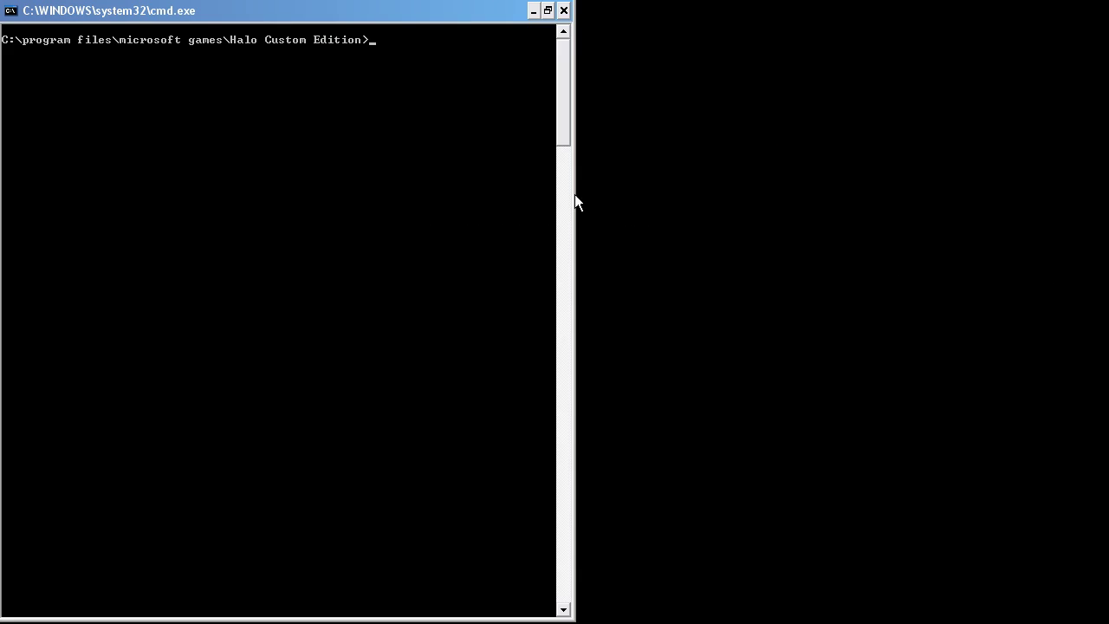
double_click(402, 15)
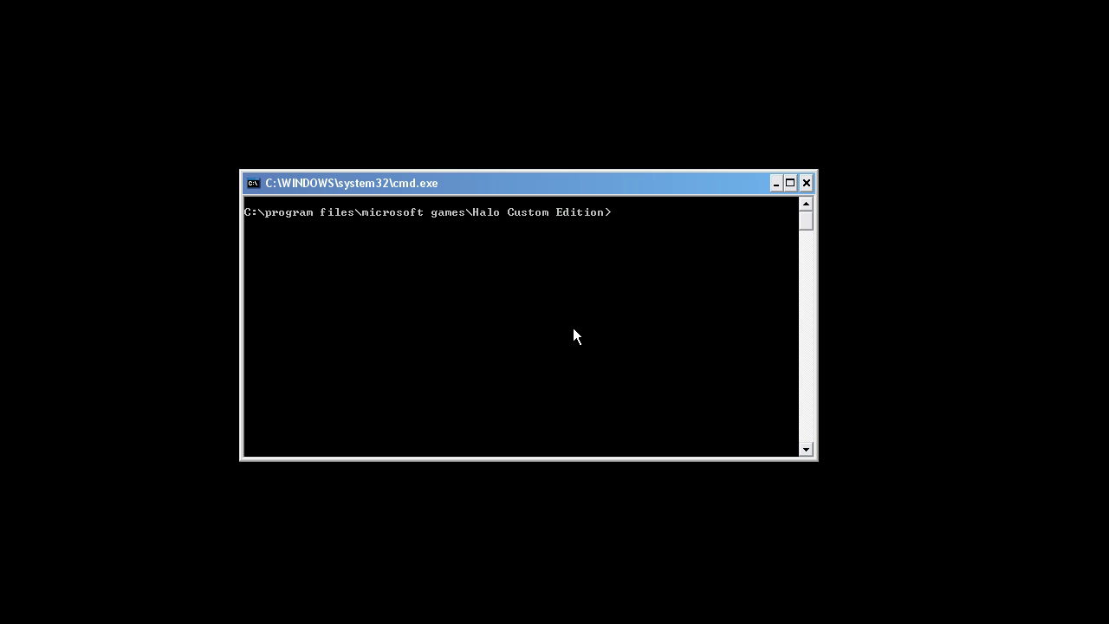
type("tool structure levels\\surf\\halloween hallo")
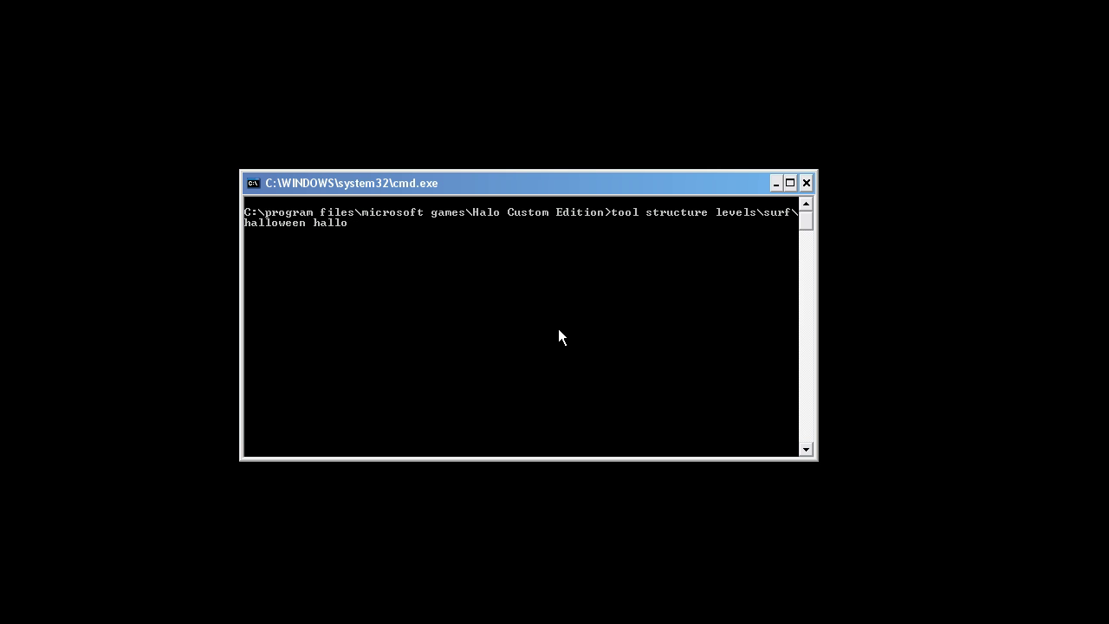
key("Return")
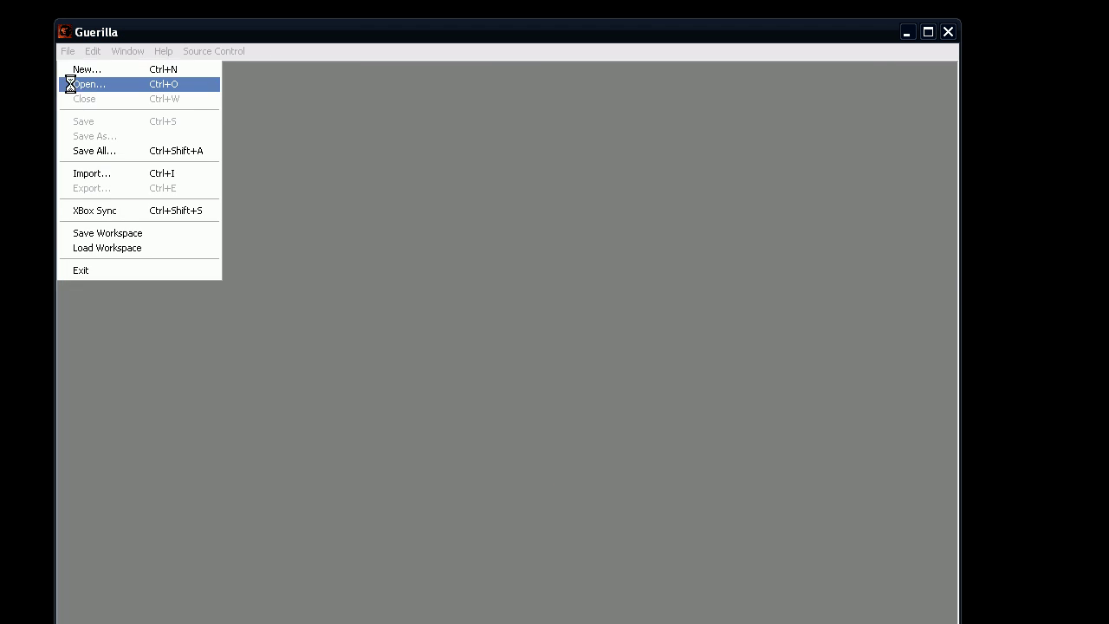
Open levels\surf\halloween\halloween.scenario and keep its sky type as multiplayer.
double_click(381, 411)
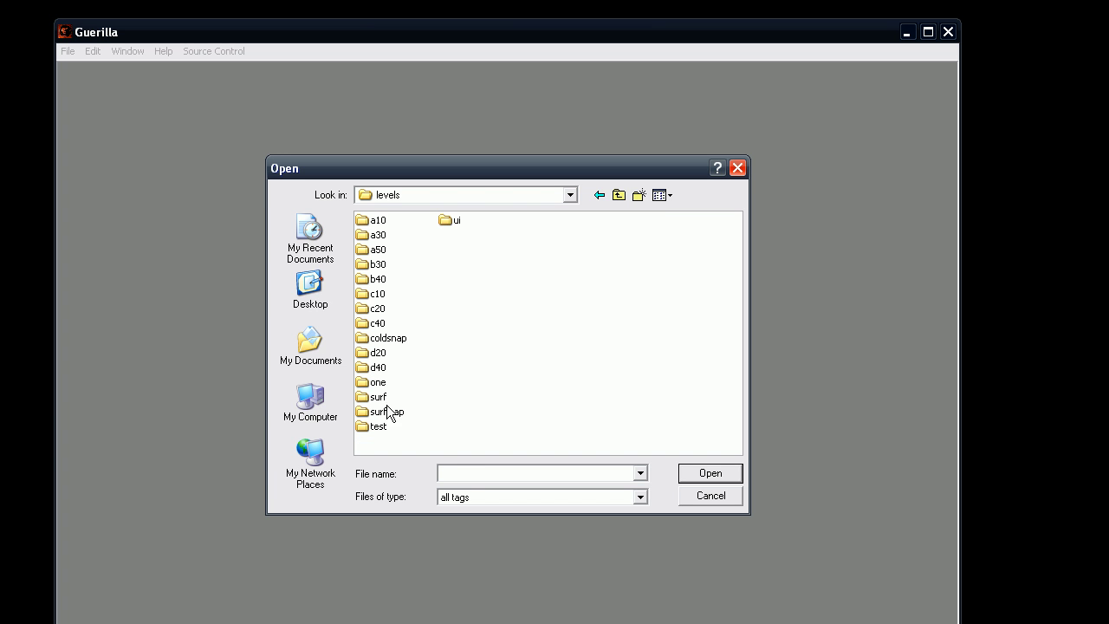
double_click(381, 399)
double_click(380, 221)
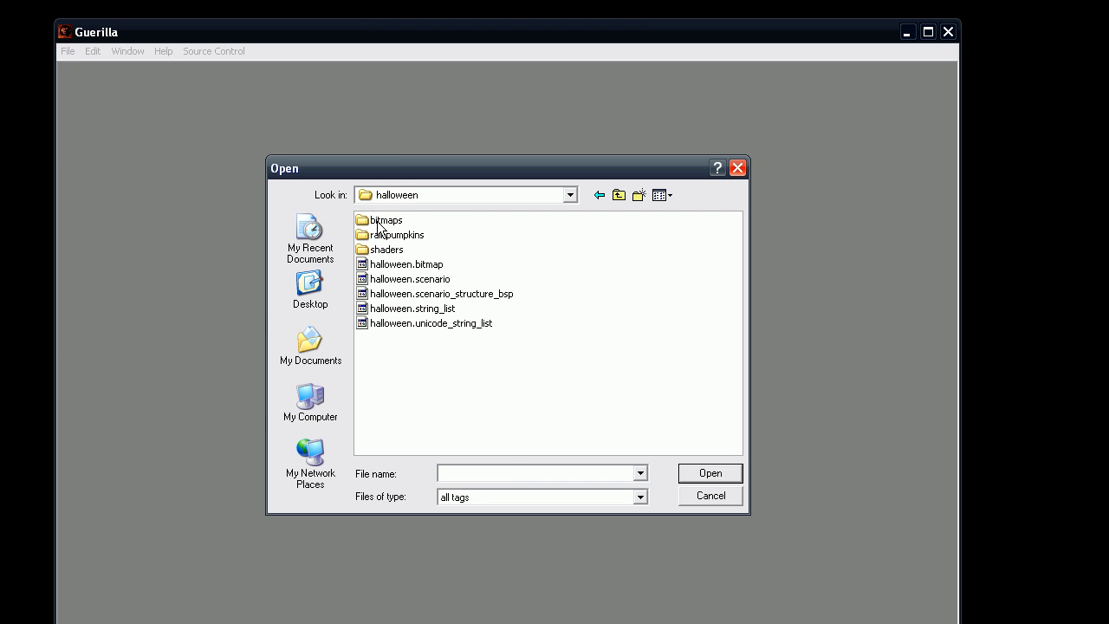
double_click(424, 282)
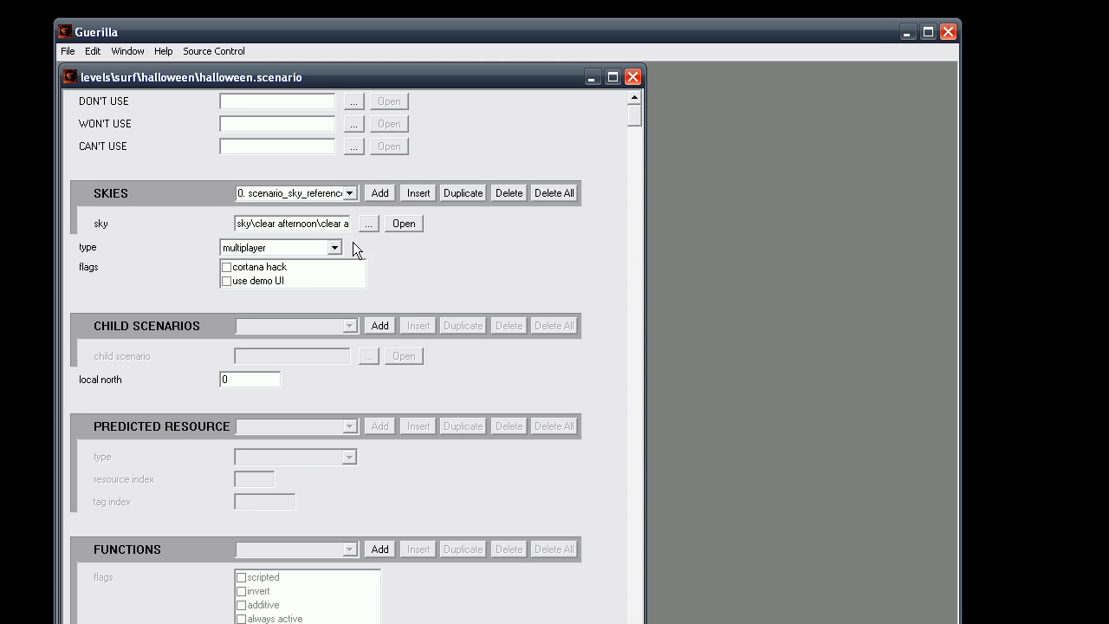
left_click_drag(239, 224, 348, 224)
left_click(312, 247)
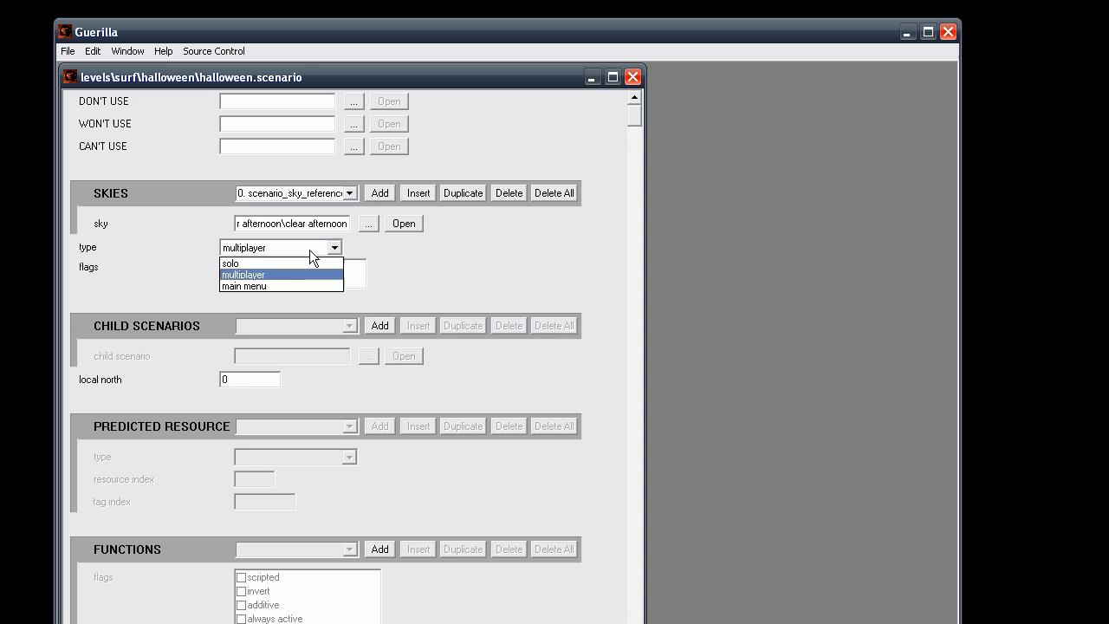
left_click(273, 272)
left_click_drag(635, 114, 635, 611)
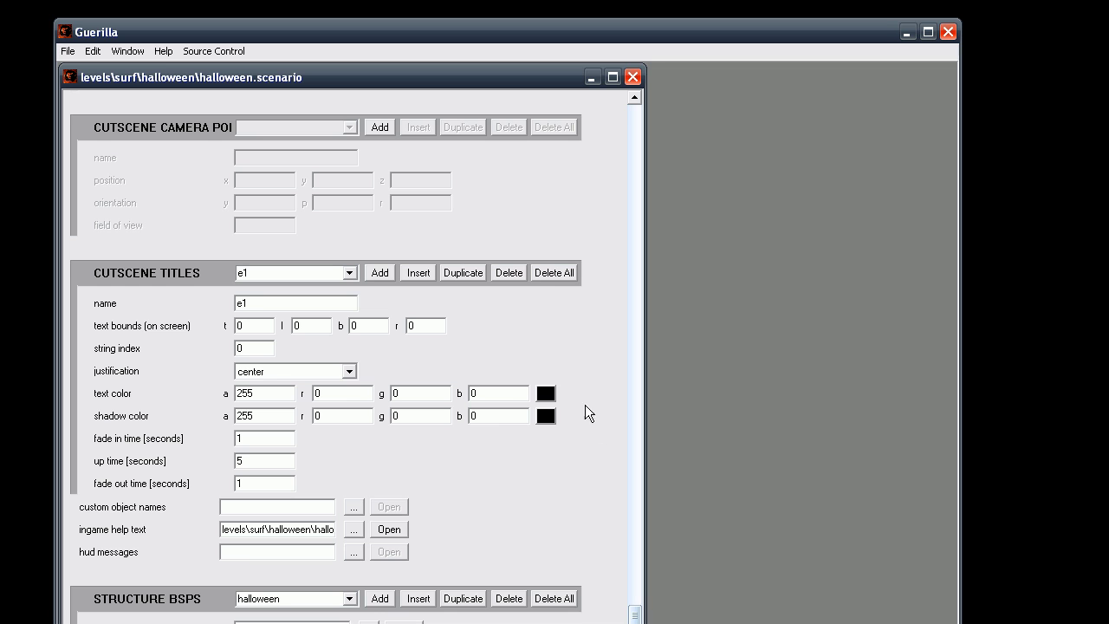
left_click_drag(490, 33, 501, 6)
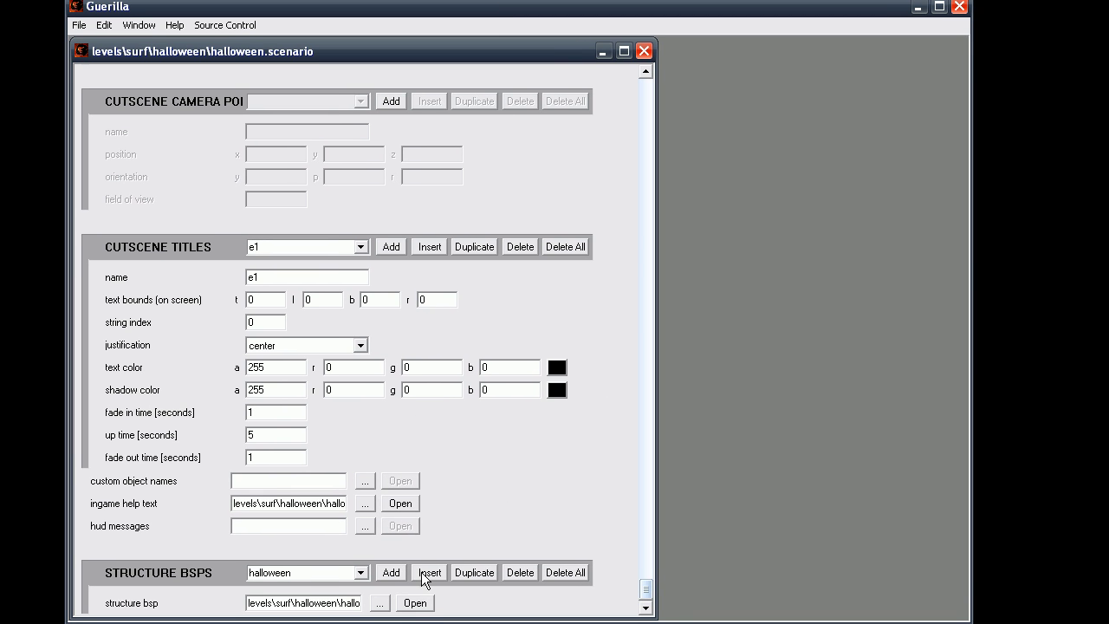
Inspect the halloween structure BSP's collision material 14 shader, then close both tag windows.
left_click(420, 606)
scroll(456, 279, "down", 1)
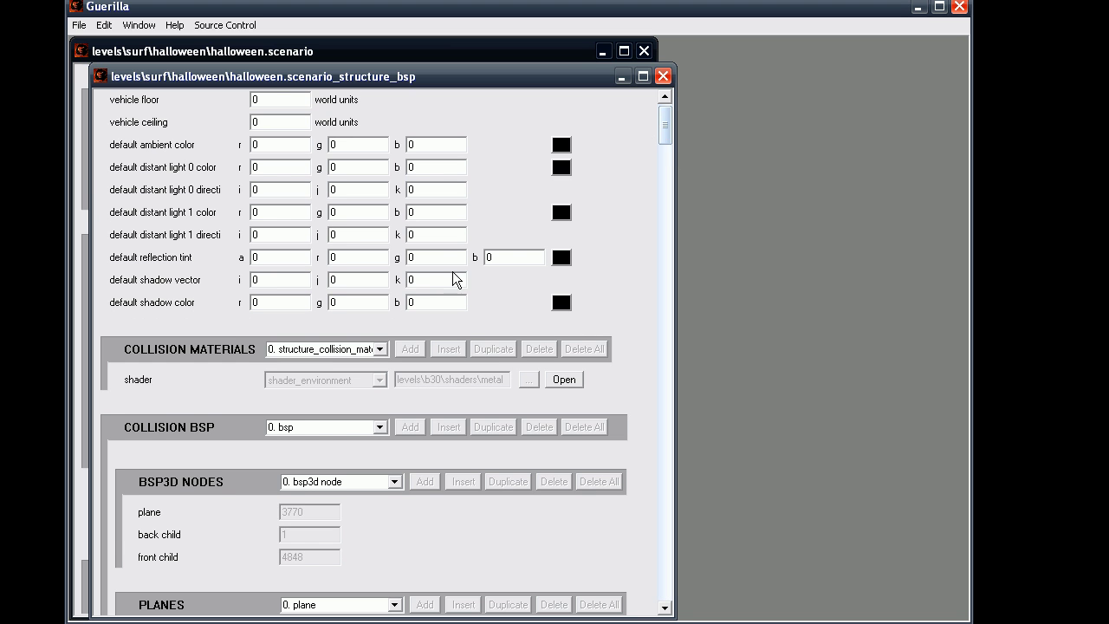
left_click(378, 349)
left_click(325, 531)
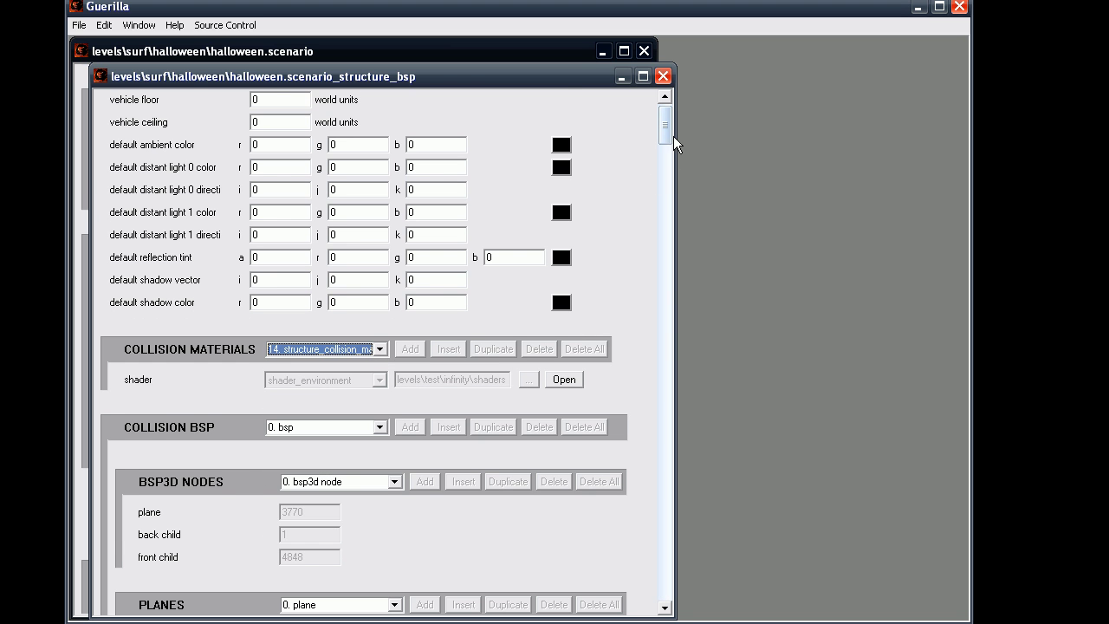
left_click_drag(666, 130, 666, 422)
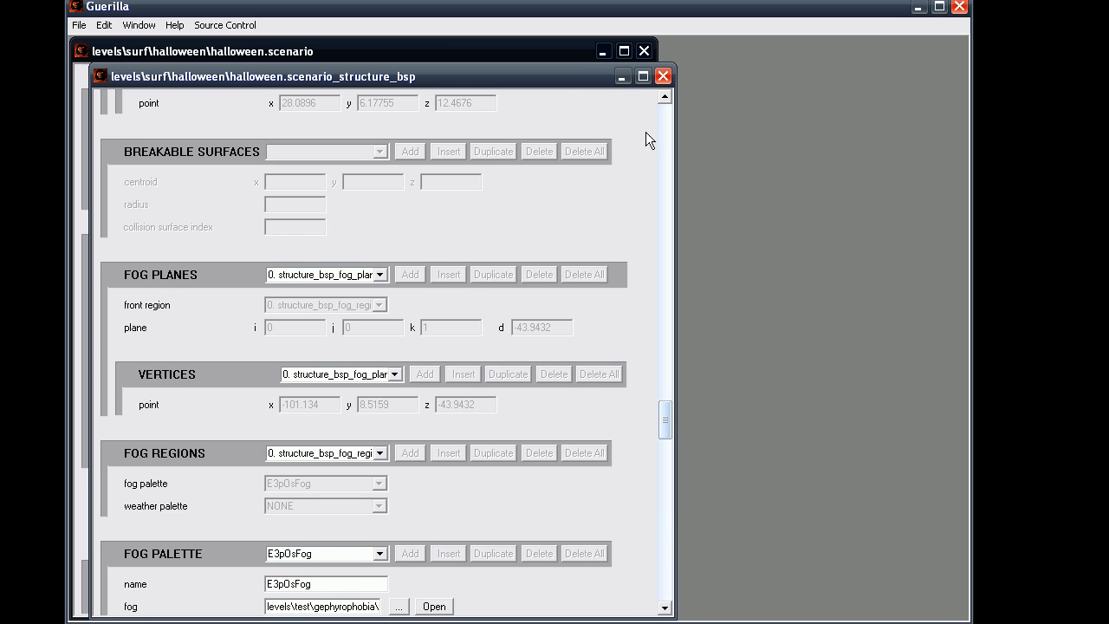
left_click(663, 77)
left_click(644, 52)
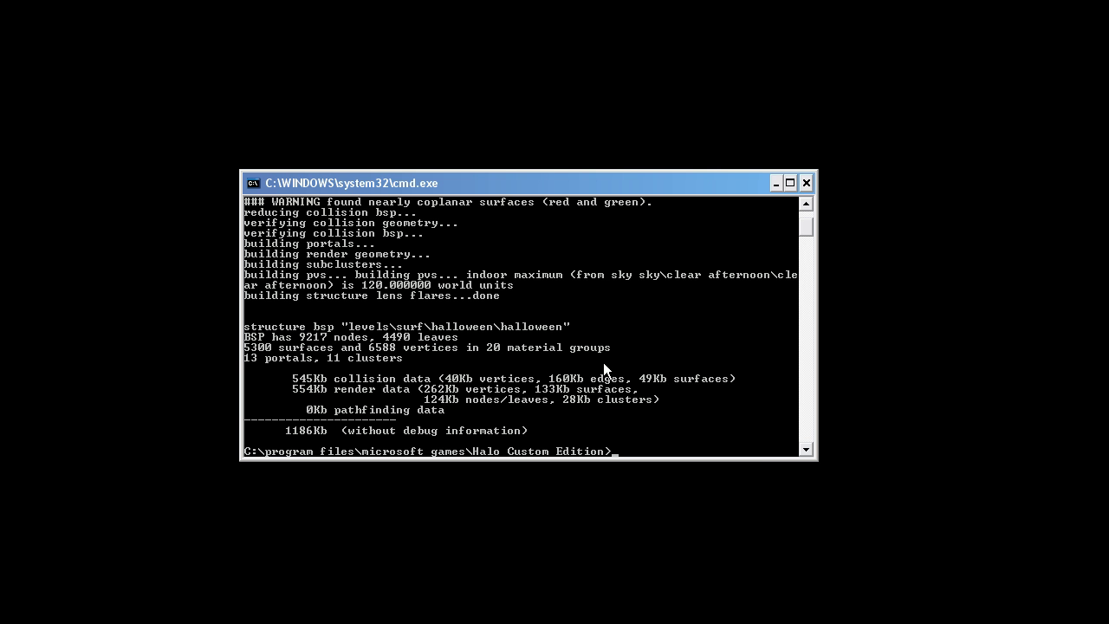
Run 'tool lightmaps levels\surf\halloween\halloween halloween 0 0.9' for debug lightmaps.
type("tool lightmaps levels\\su")
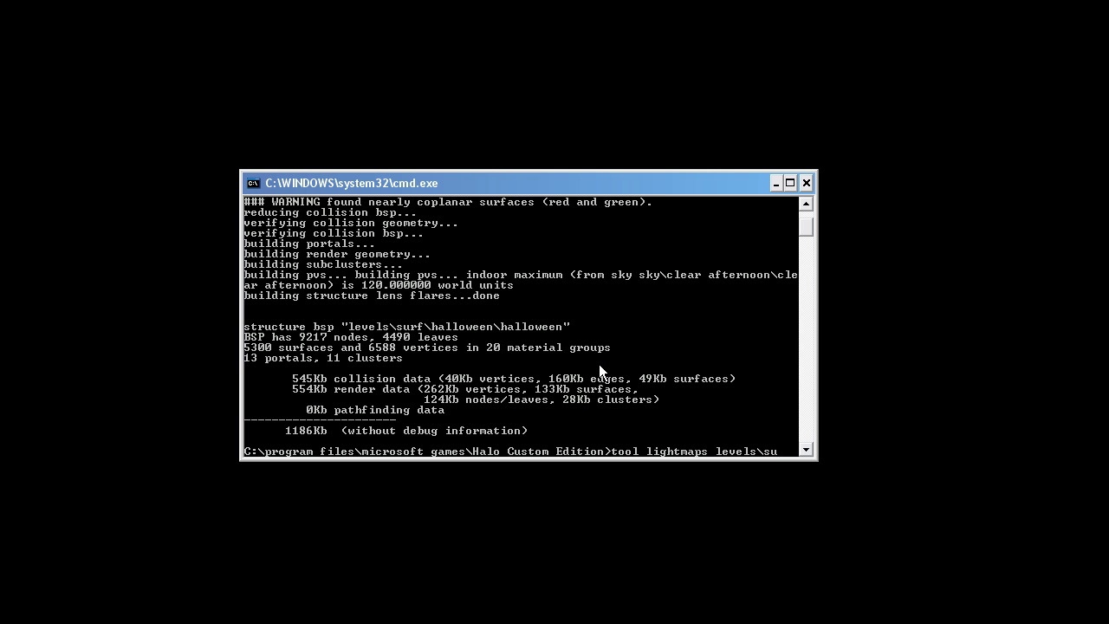
type("rf\\halloween\\")
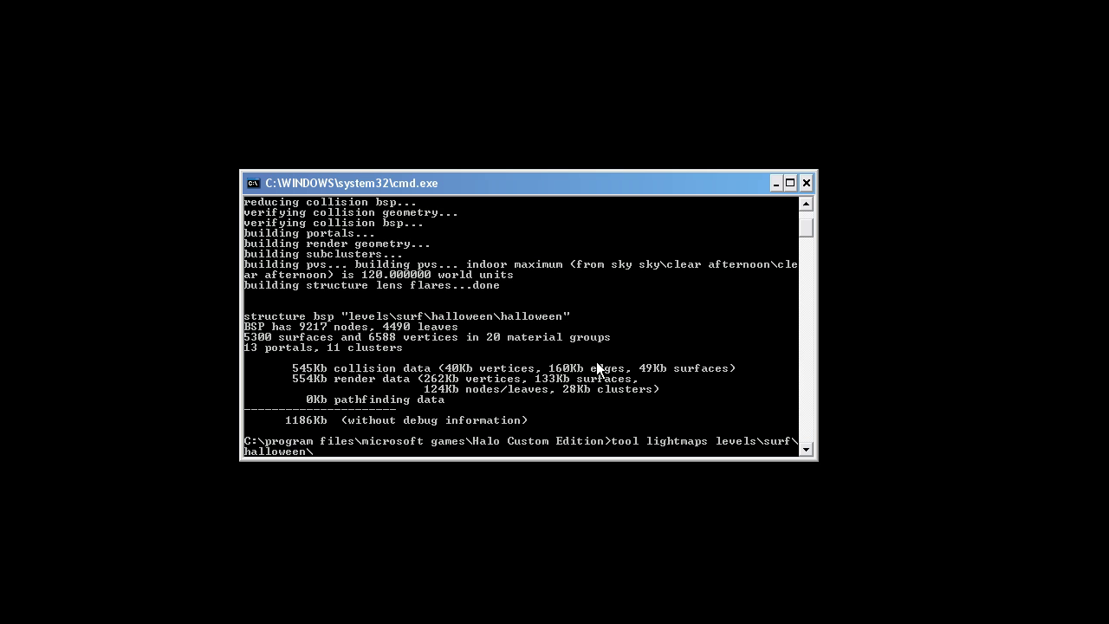
type("halloween halloween 0 0.9")
key("Return")
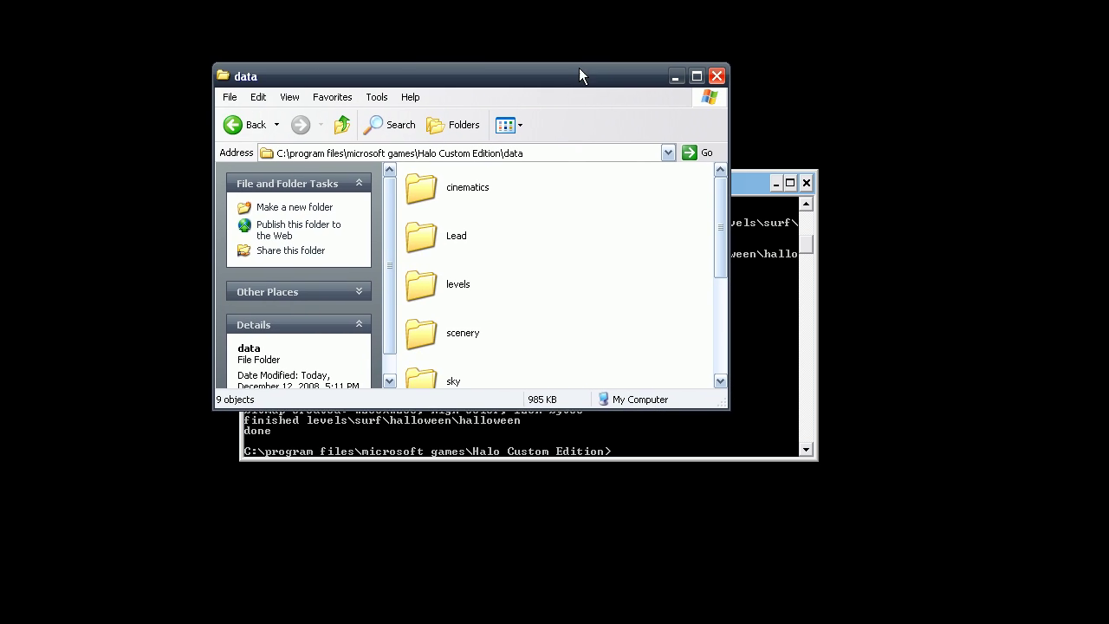
Open debug_lightmaps.tif in Paint, then close Paint again.
left_click_drag(579, 75, 589, 76)
scroll(646, 292, "down", 3)
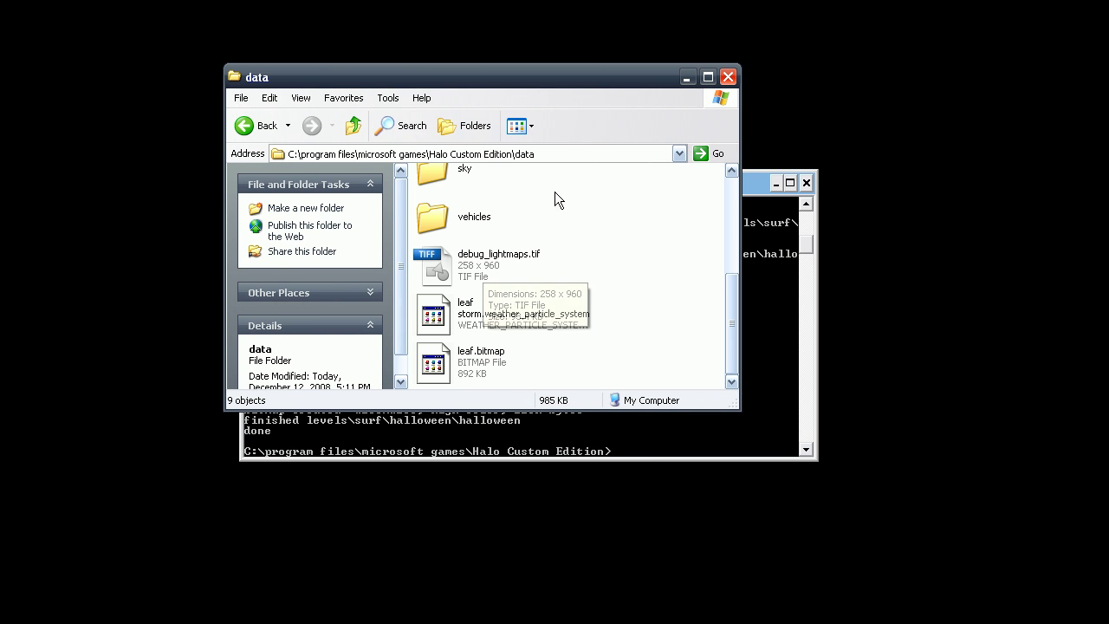
right_click(486, 270)
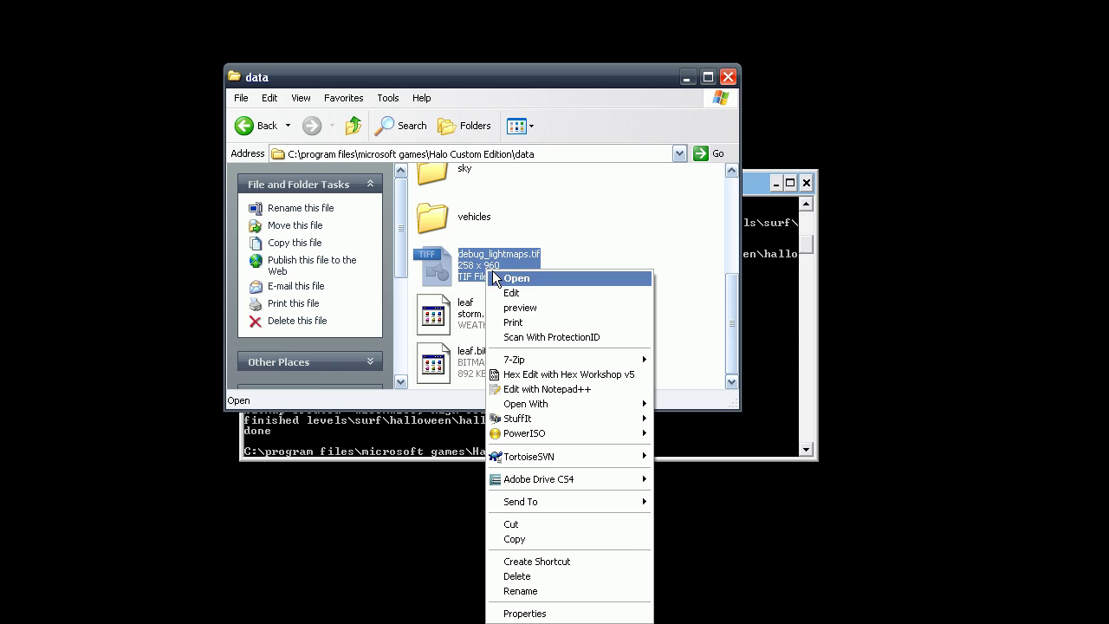
mouse_move(568, 401)
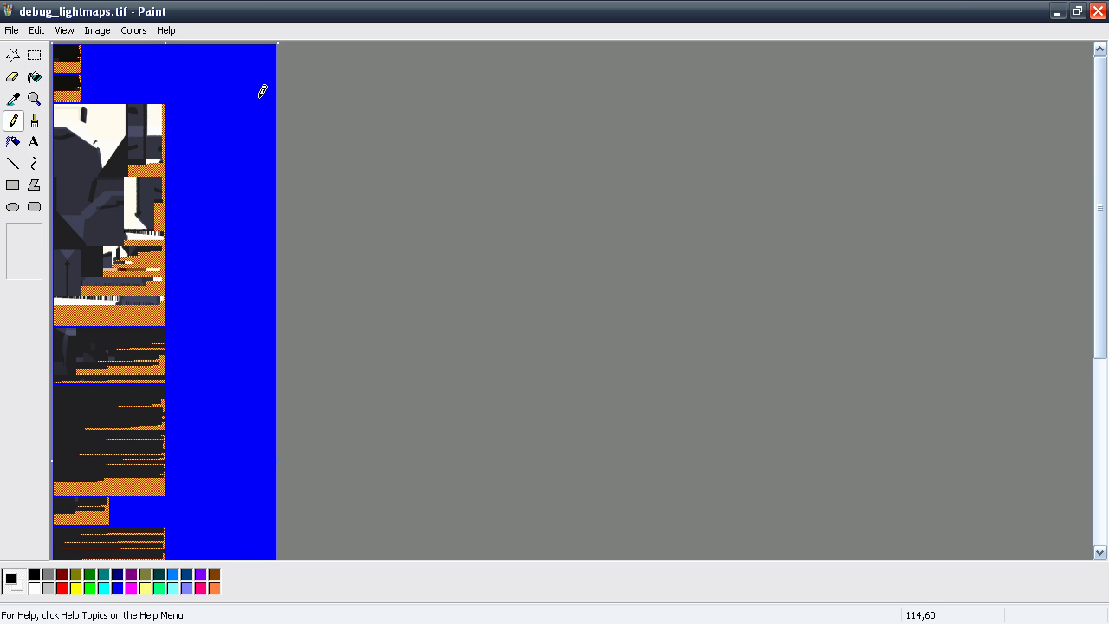
left_click(1098, 11)
Open debug_lightmaps.tif with Adobe Photoshop CS4.
right_click(462, 272)
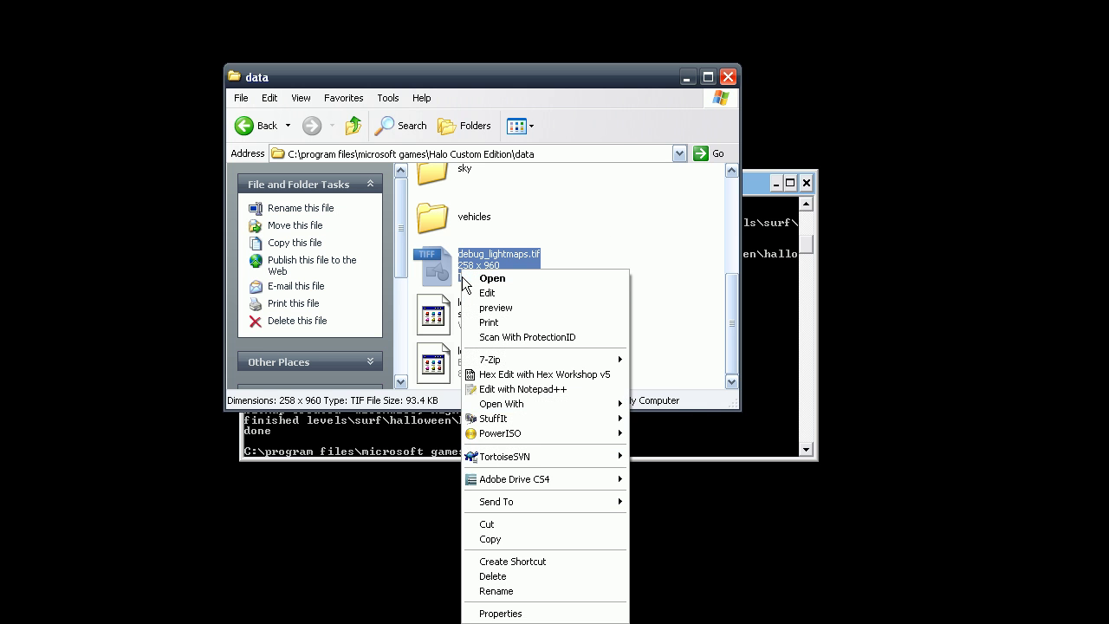
mouse_move(554, 403)
left_click(658, 406)
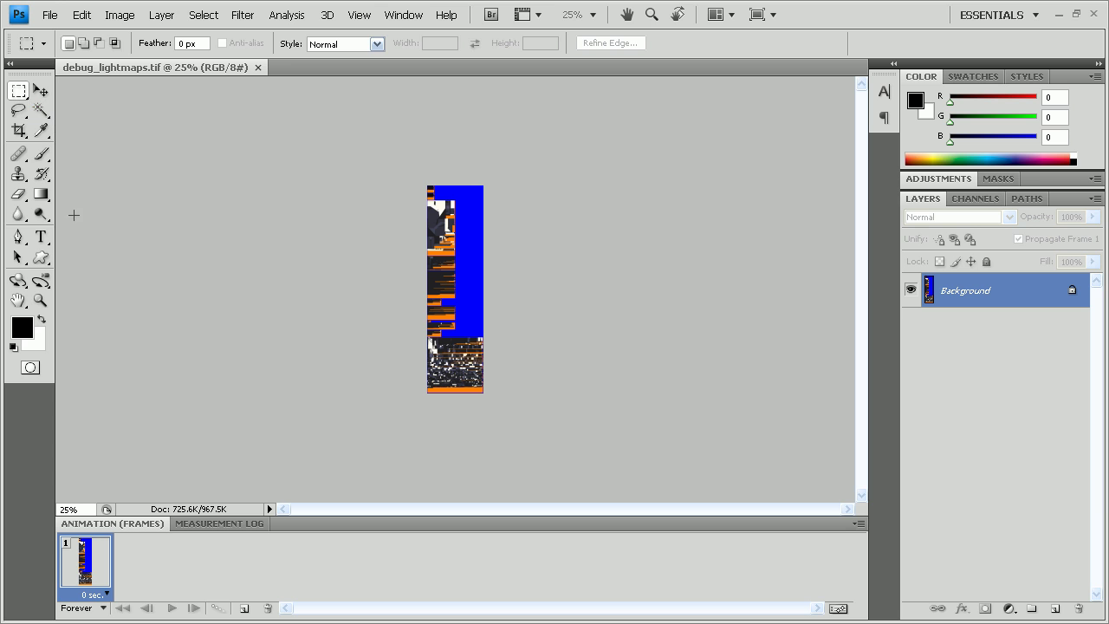
Zoom the lightmap to 200% and select everything except the blue background.
left_click(40, 300)
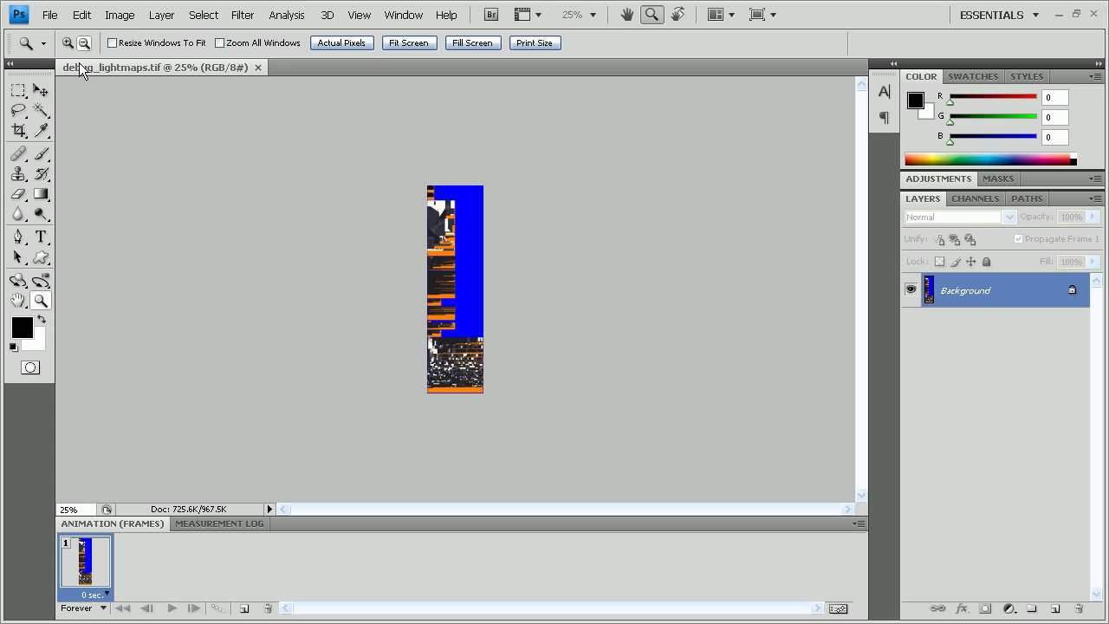
left_click(450, 271)
left_click(438, 281)
left_click(421, 292)
left_click(480, 359)
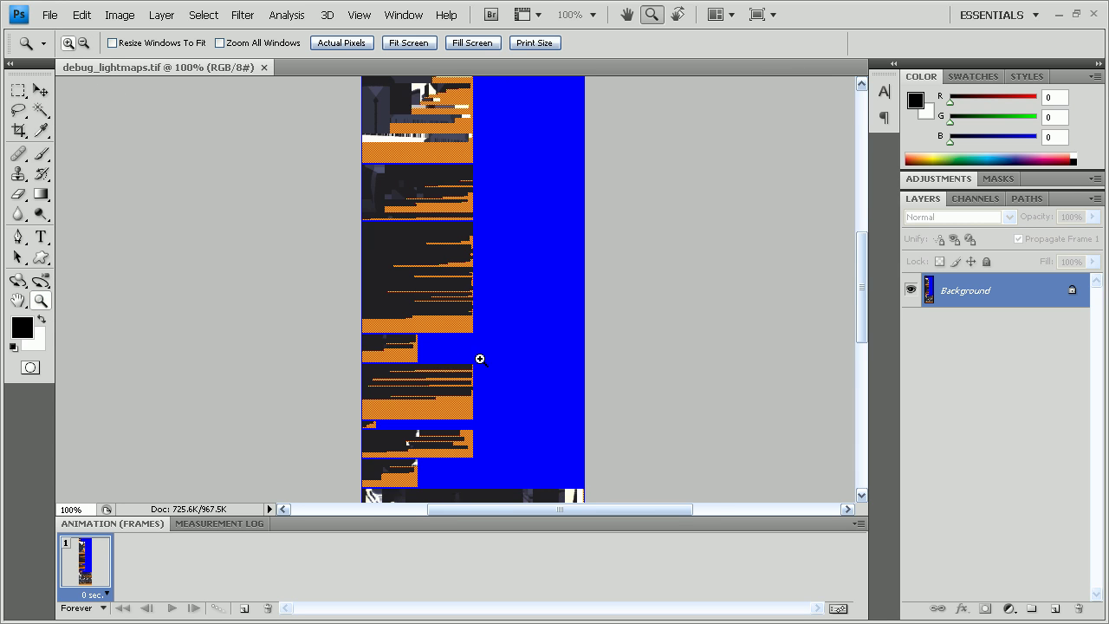
left_click(481, 359)
left_click(40, 110)
left_click(540, 279)
right_click(503, 224)
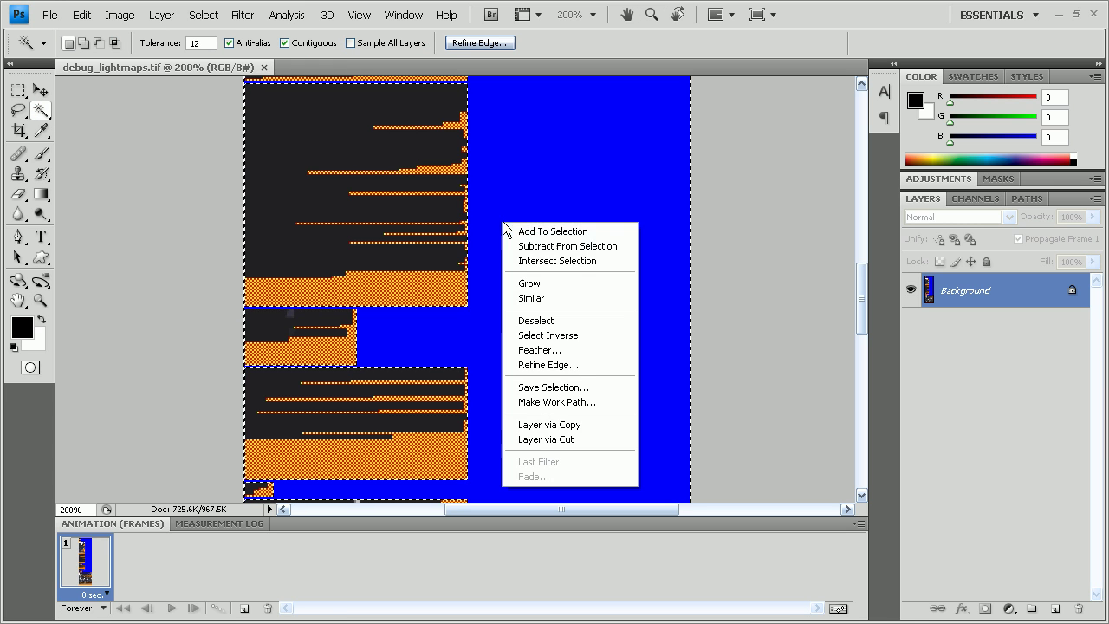
left_click(559, 336)
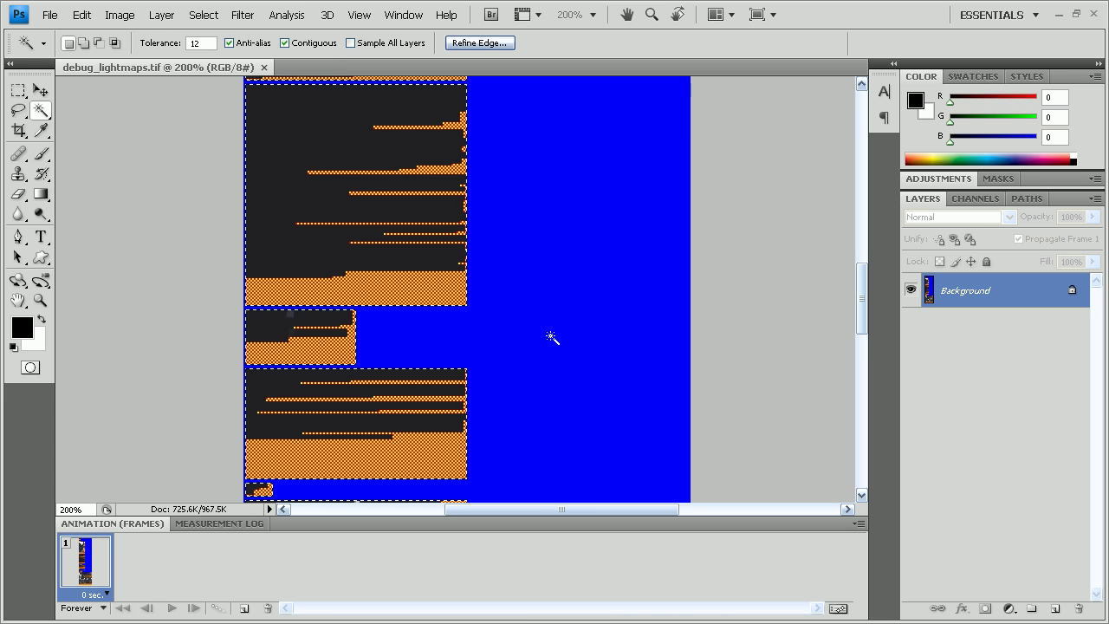
Fill the selected lightmap regions with 50% Gray.
left_click(119, 15)
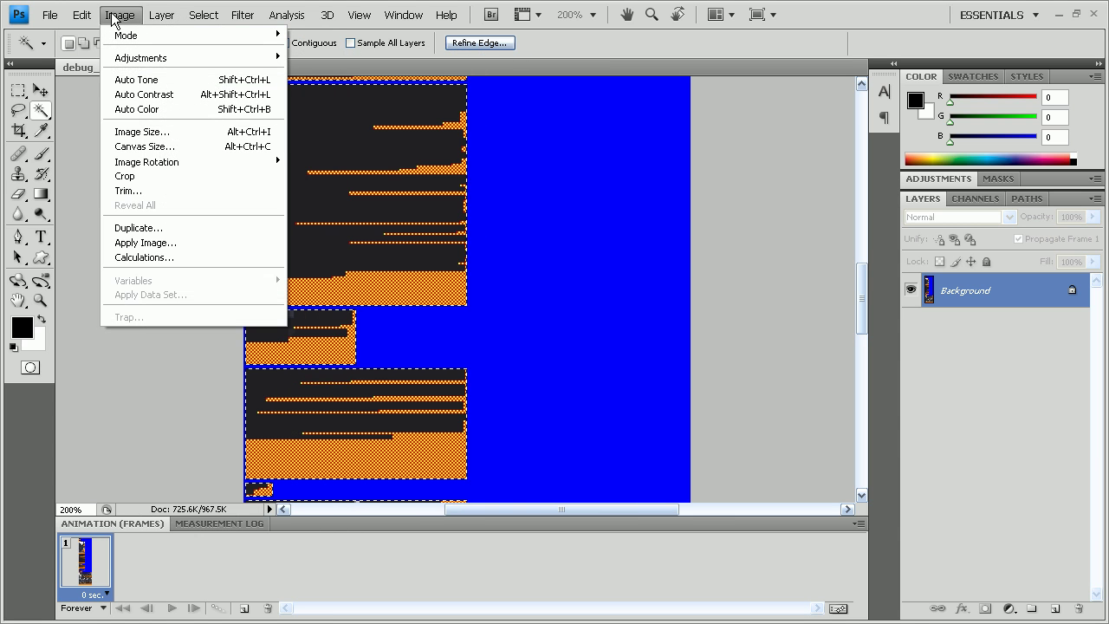
mouse_move(82, 14)
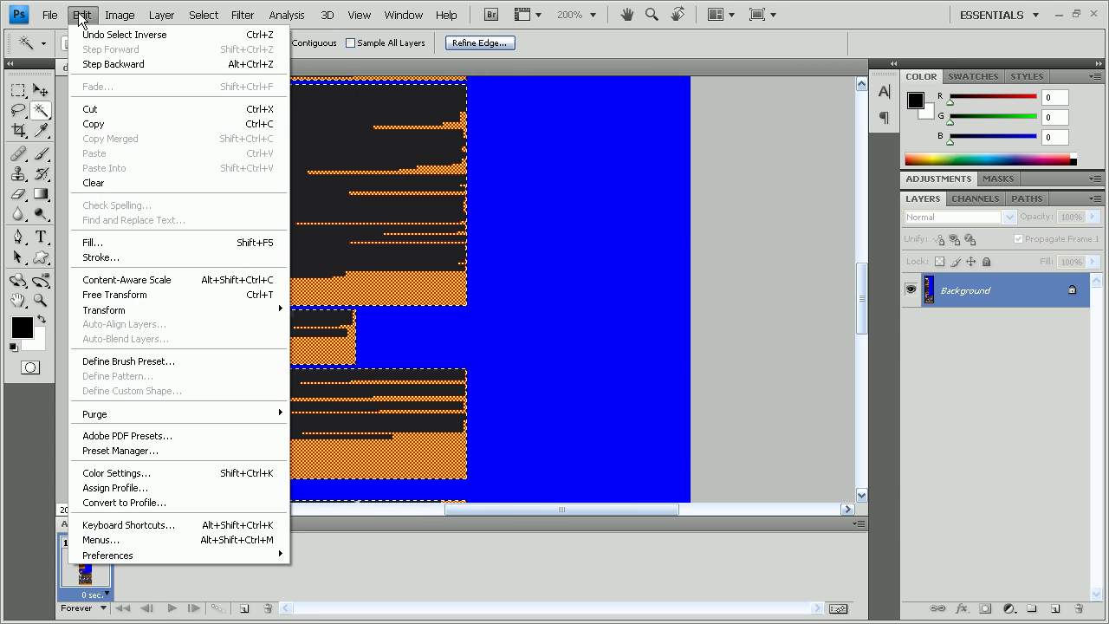
left_click(154, 243)
left_click_drag(0, 224, 401, 158)
left_click(394, 205)
left_click(364, 332)
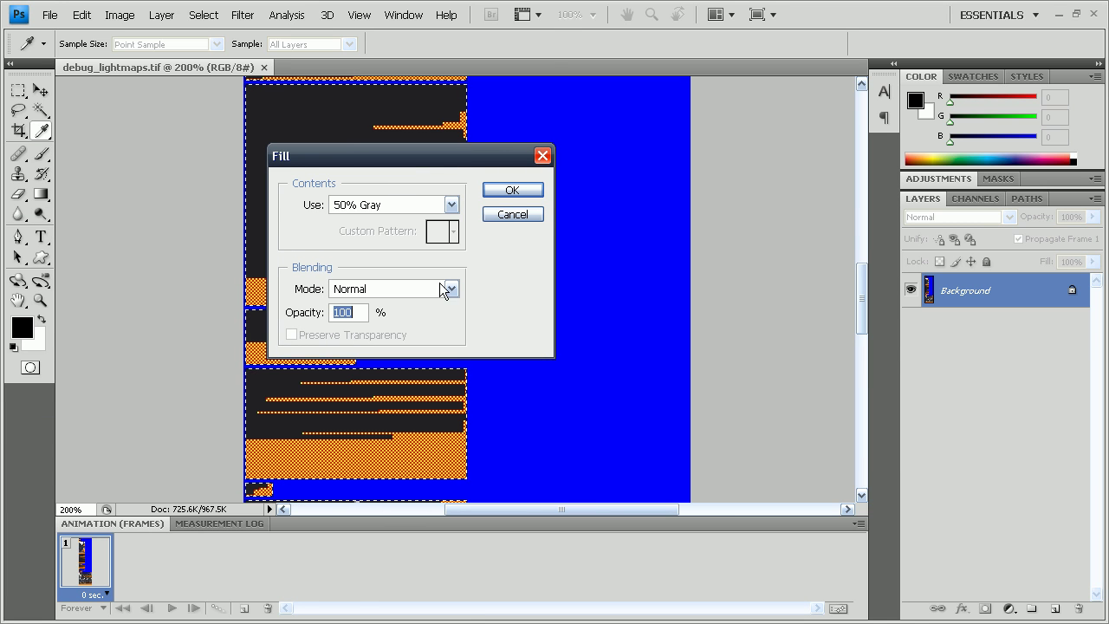
left_click(512, 190)
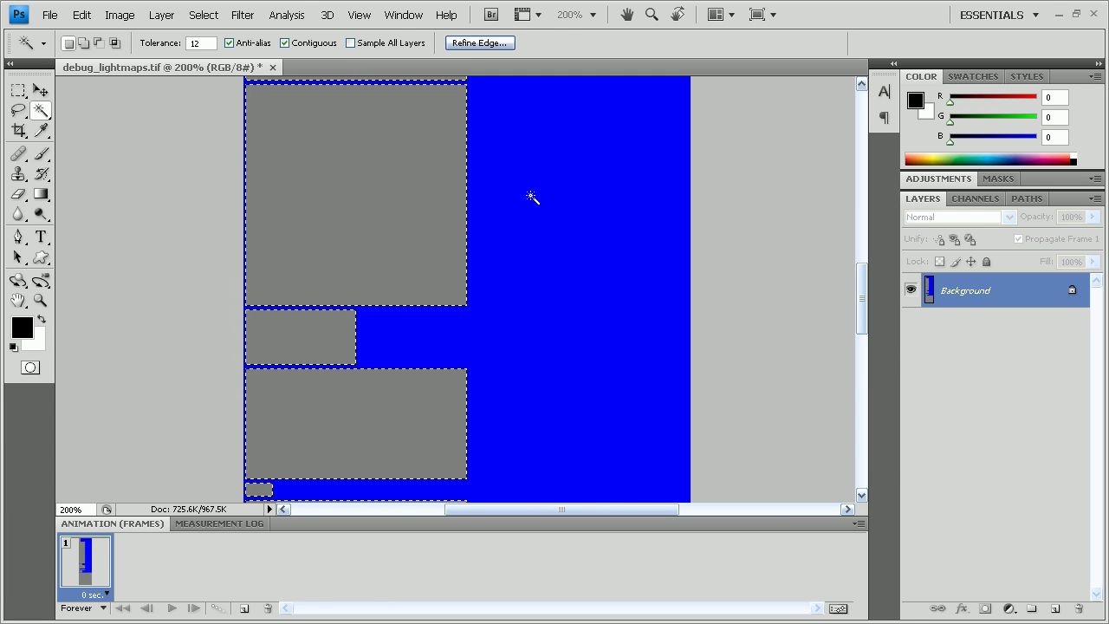
Close Photoshop and browse to data\levels\surf\halloween in Explorer.
left_click(1094, 15)
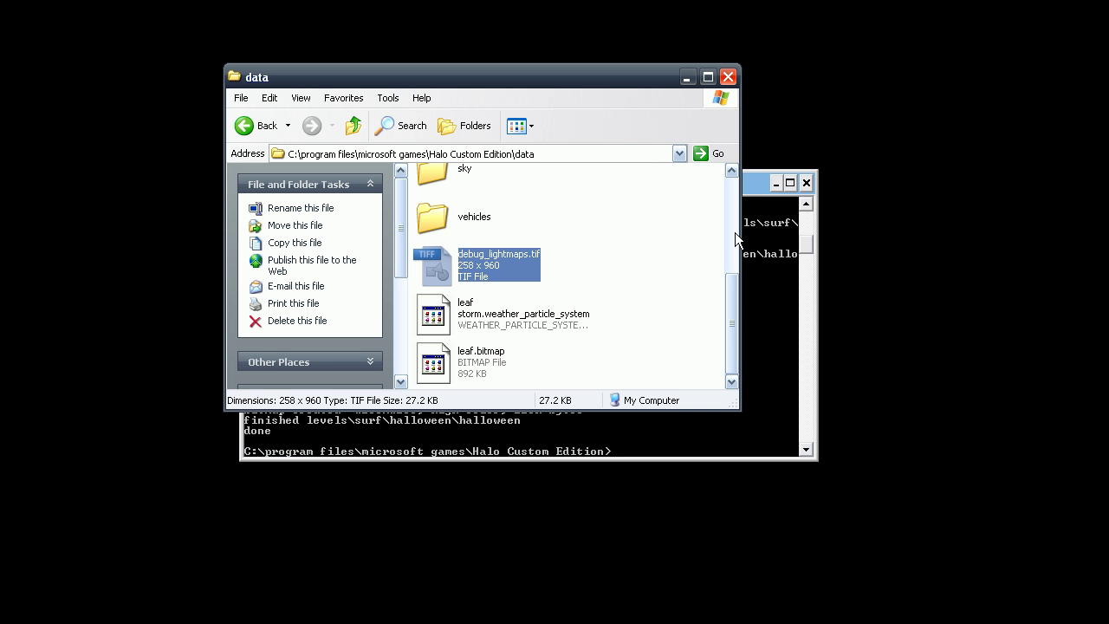
scroll(563, 262, "up", 5)
left_click(462, 284)
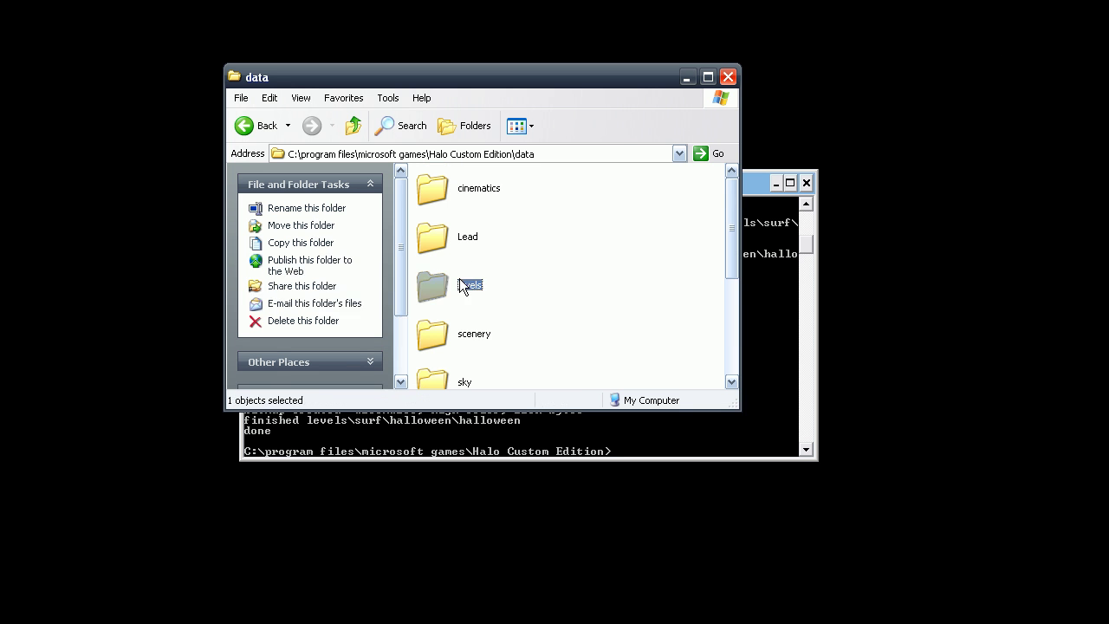
double_click(459, 284)
scroll(462, 275, "down", 3)
double_click(458, 339)
double_click(455, 191)
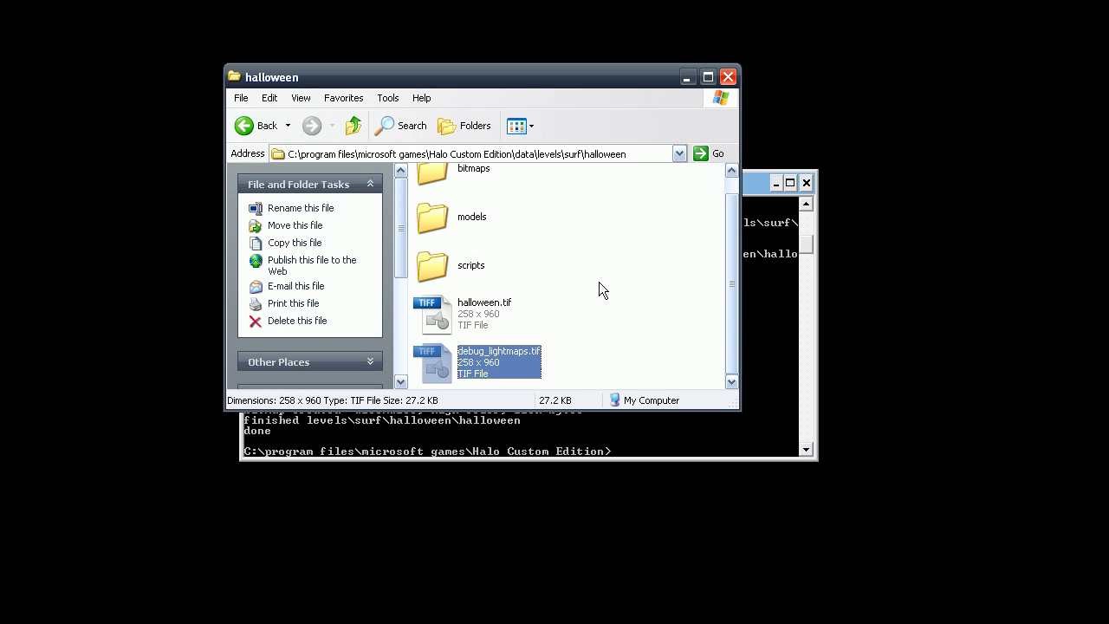
Delete the old halloween.tif to the Recycle Bin.
left_click(492, 314)
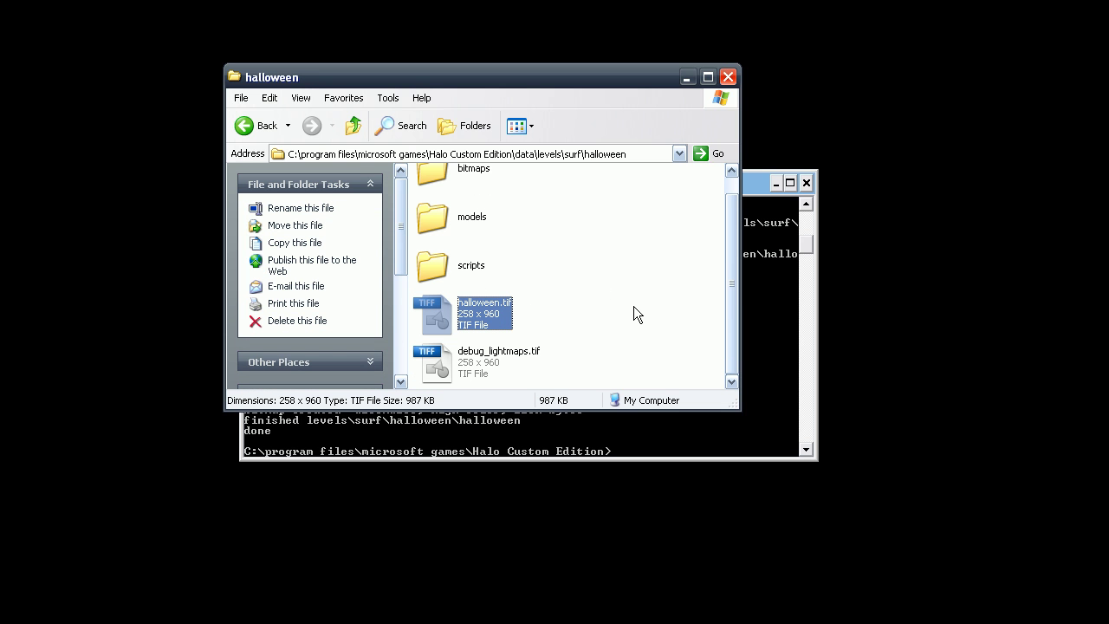
right_click(488, 318)
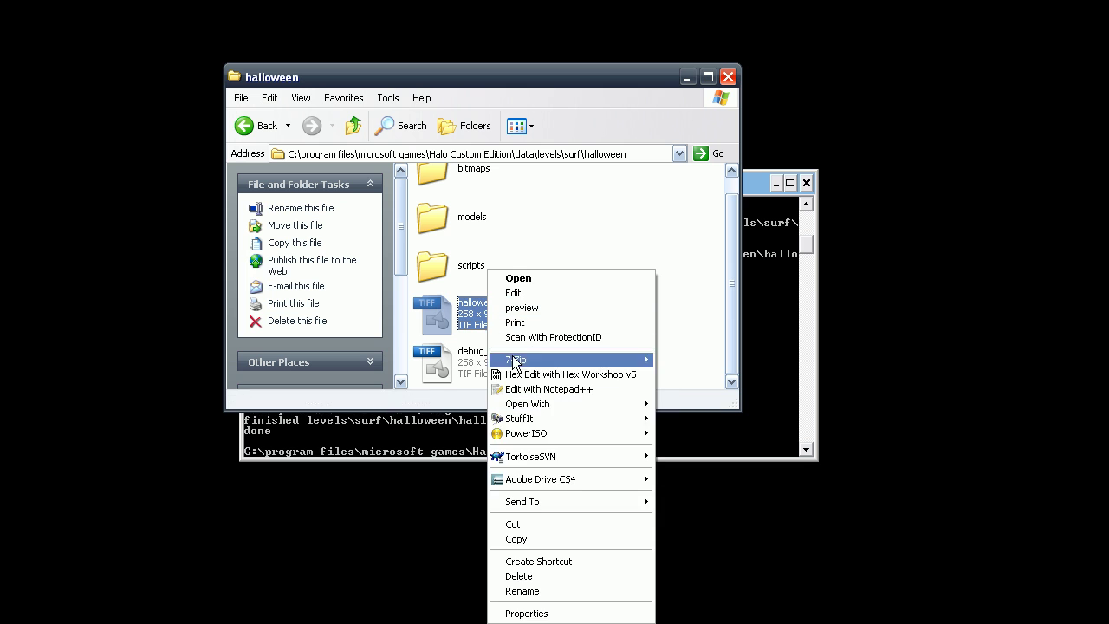
left_click(544, 592)
left_click(569, 346)
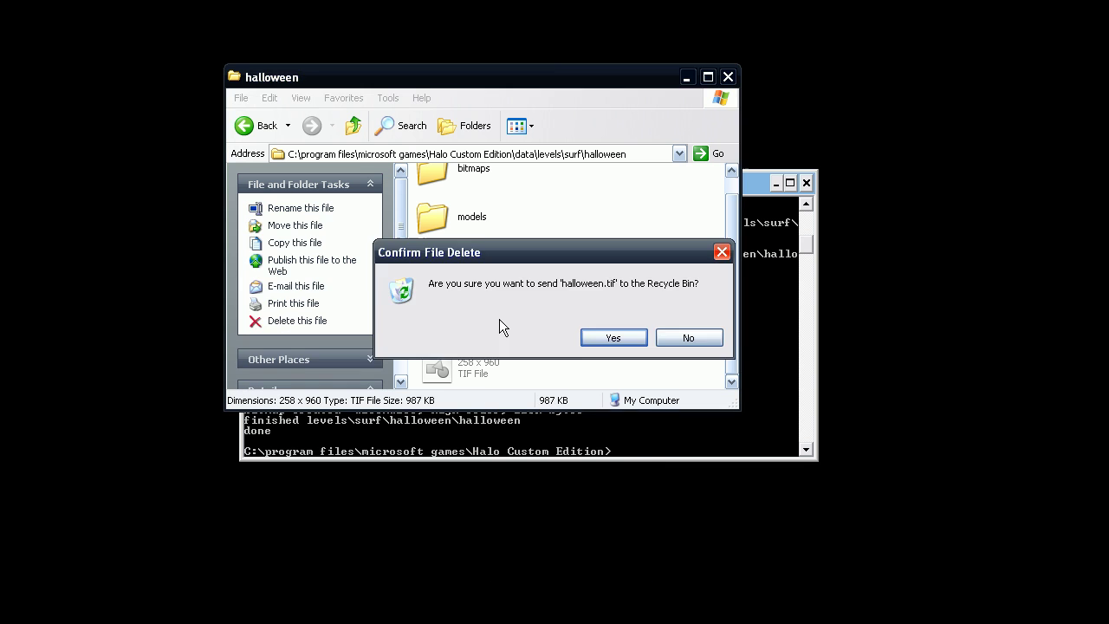
key("Return")
Rename debug_lightmaps.tif to halloween.tif.
right_click(472, 334)
left_click(520, 589)
key("End")
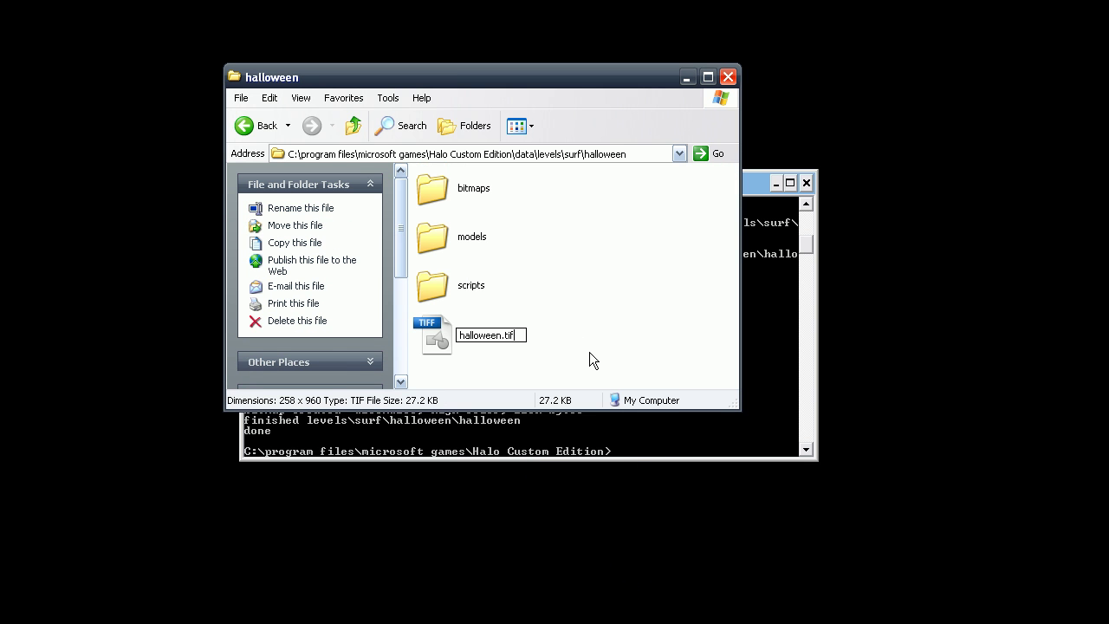
left_click(589, 353)
Go up to the Halo Custom Edition folder and select E3pOPCV2.exe.
left_click(356, 117)
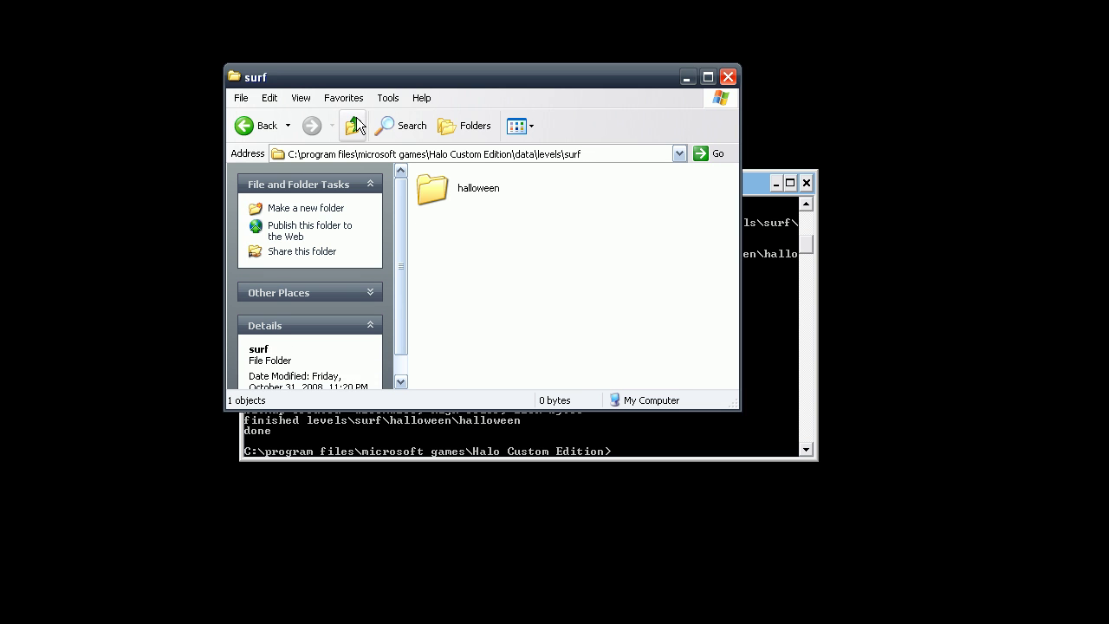
left_click(356, 117)
left_click(708, 78)
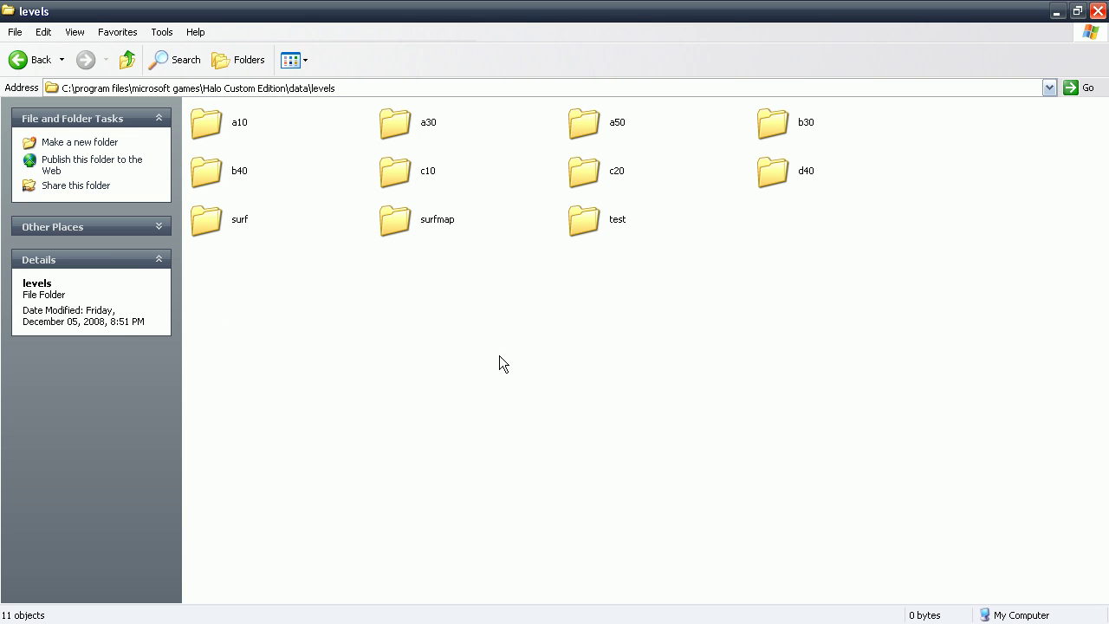
left_click(128, 60)
left_click(128, 60)
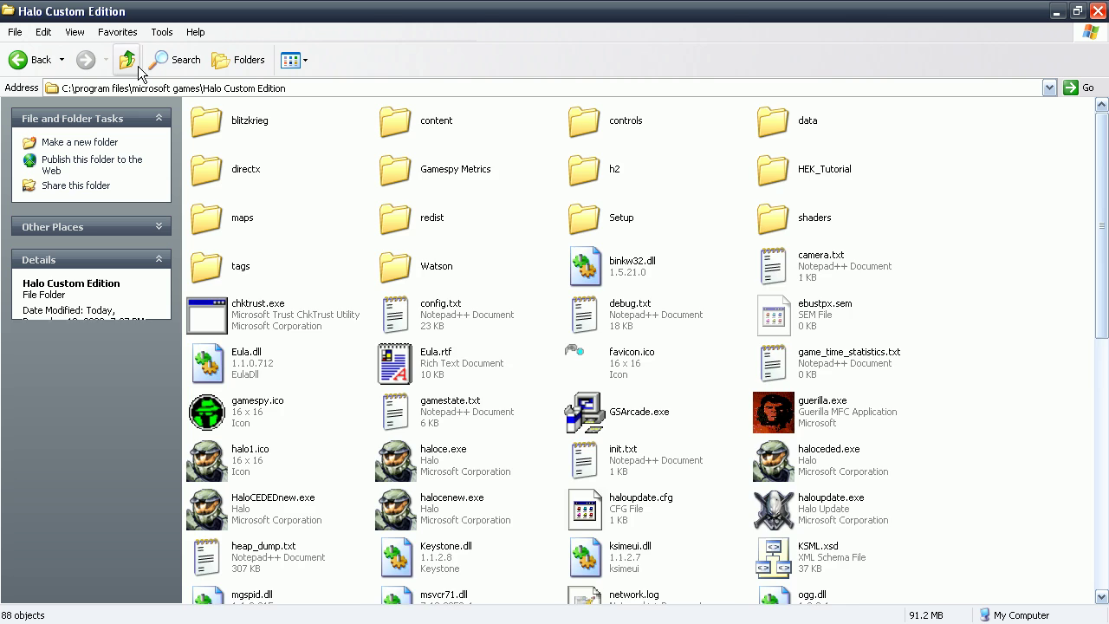
scroll(538, 384, "down", 10)
left_click(612, 351)
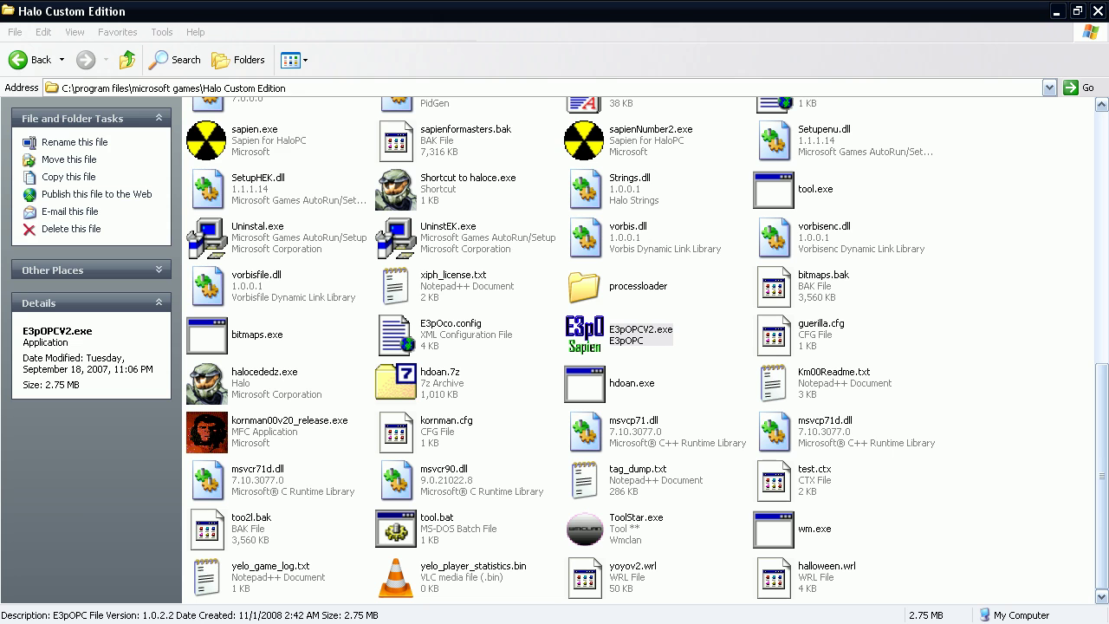
Load halloween\halloween.scenario and maximize the E3pOPC editor window.
double_click(424, 146)
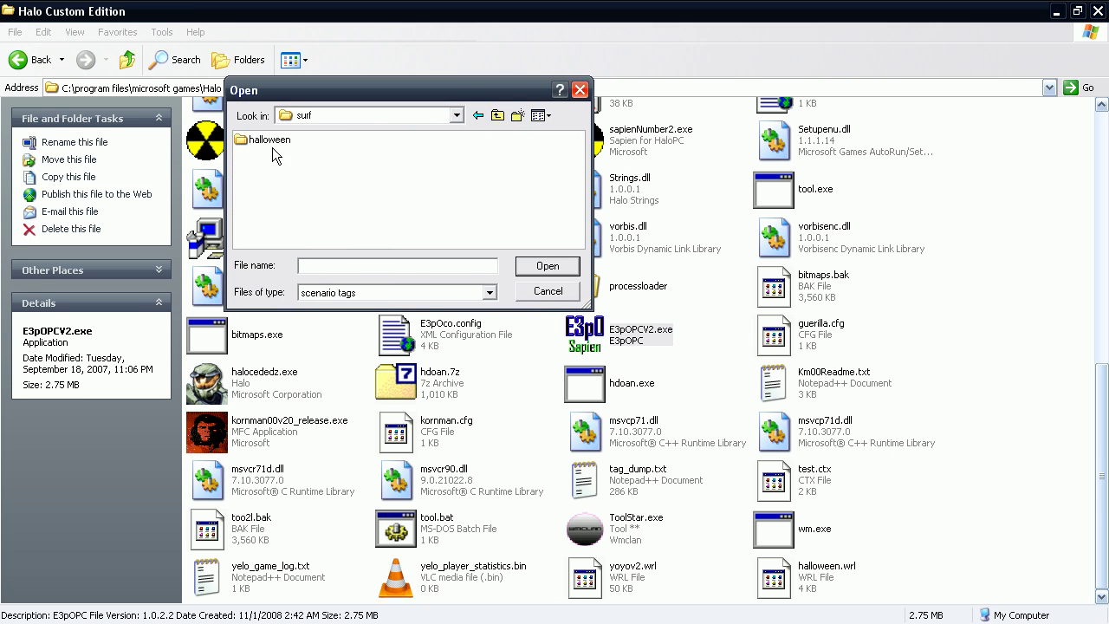
double_click(270, 142)
double_click(273, 183)
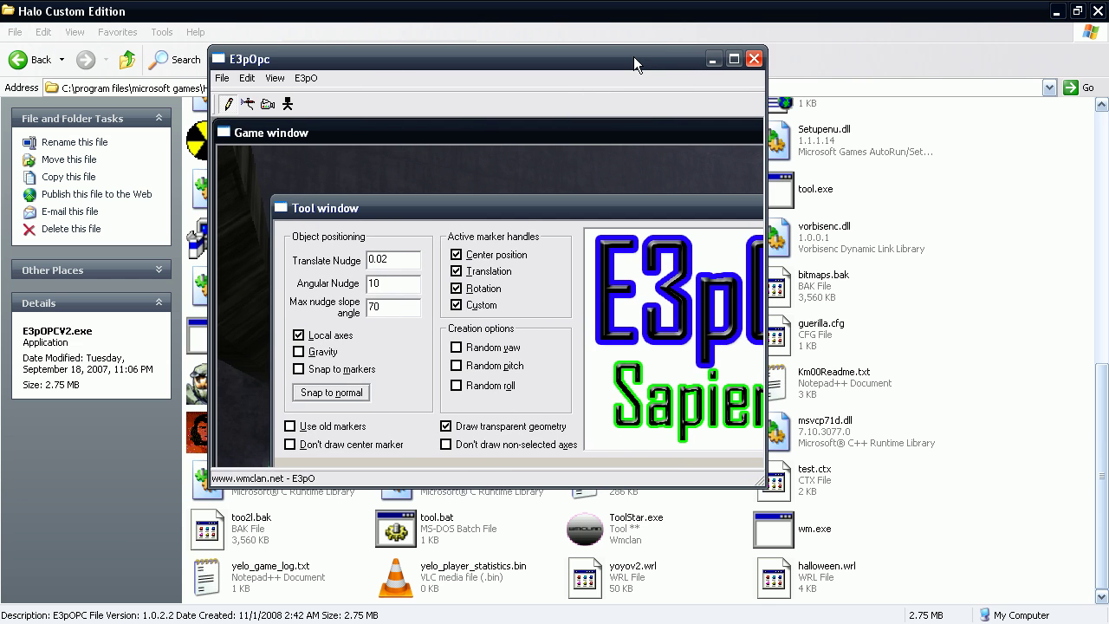
double_click(632, 56)
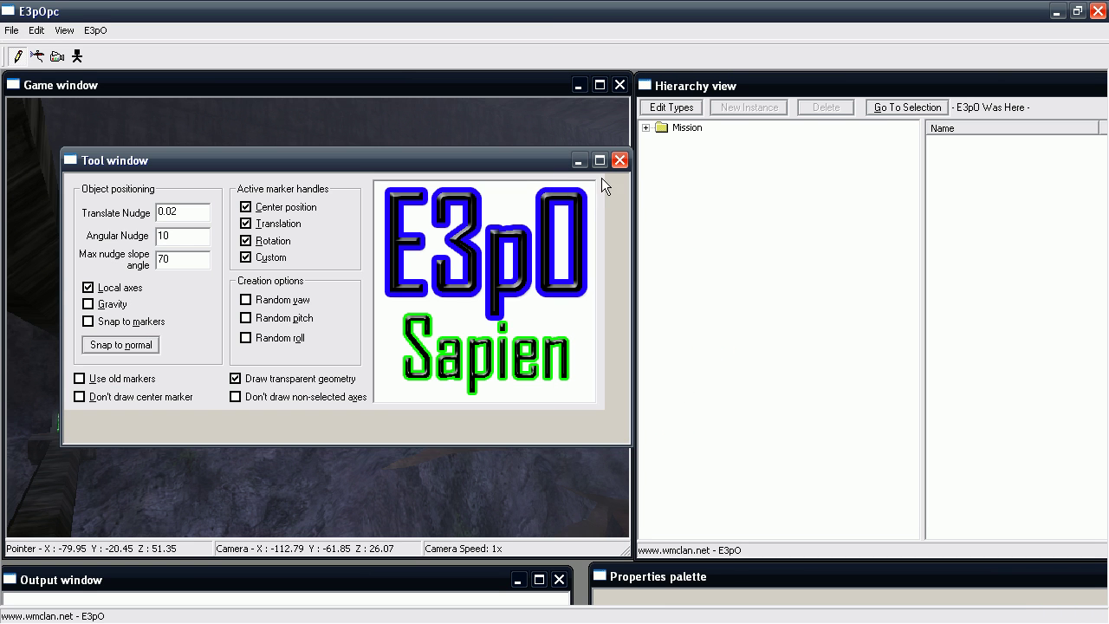
Close the tool settings panel, raise the camera speed and fly toward the rock wall.
left_click(620, 160)
scroll(589, 188, "up", 2)
right_click_drag(589, 188, 503, 212)
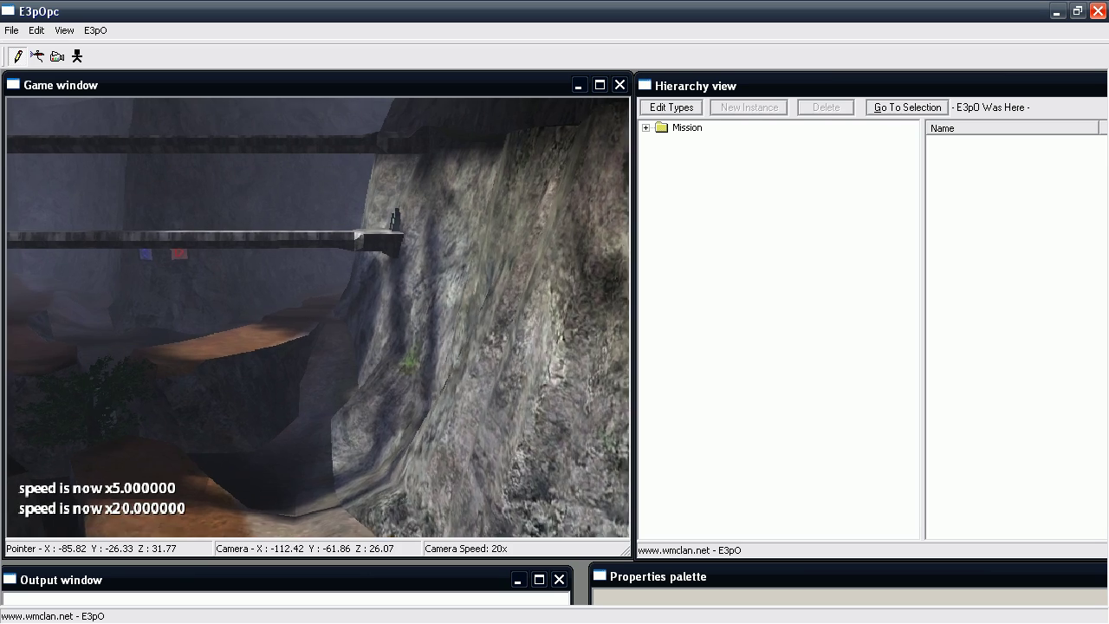
key("w")
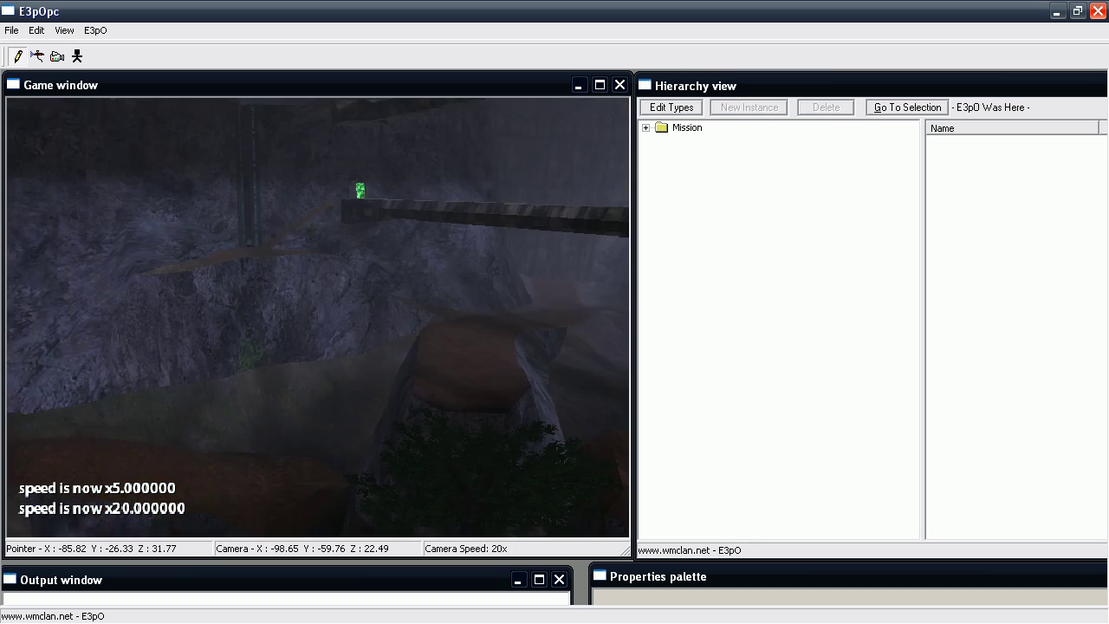
scroll(318, 317, "up", 1)
Fly the camera at 40x around the canyon to view both bridges and the lit slab.
key("w")
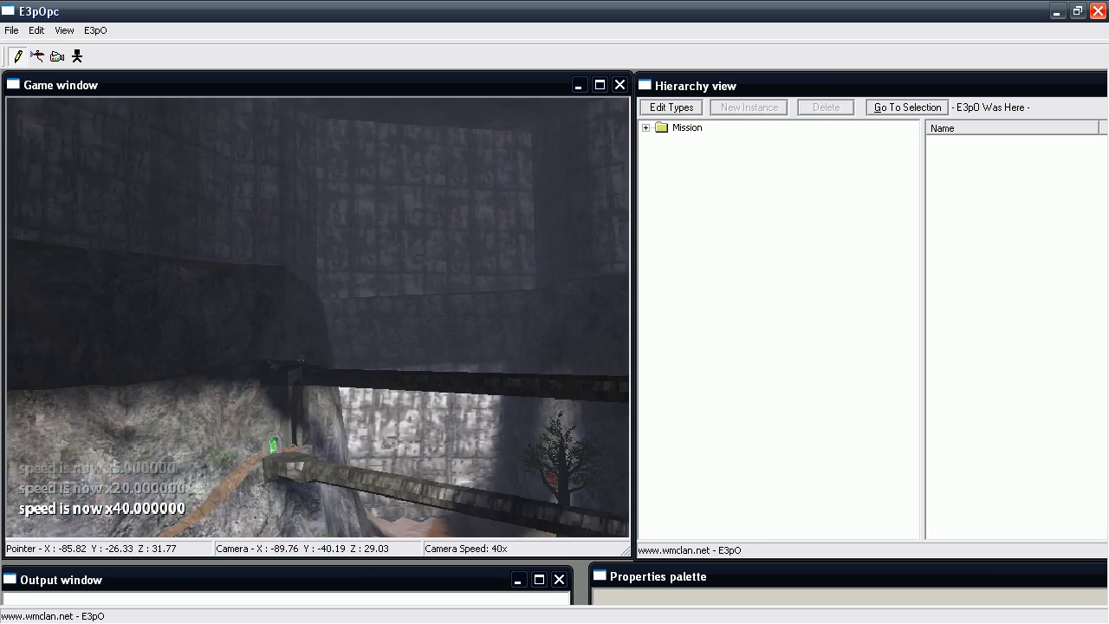
key("w")
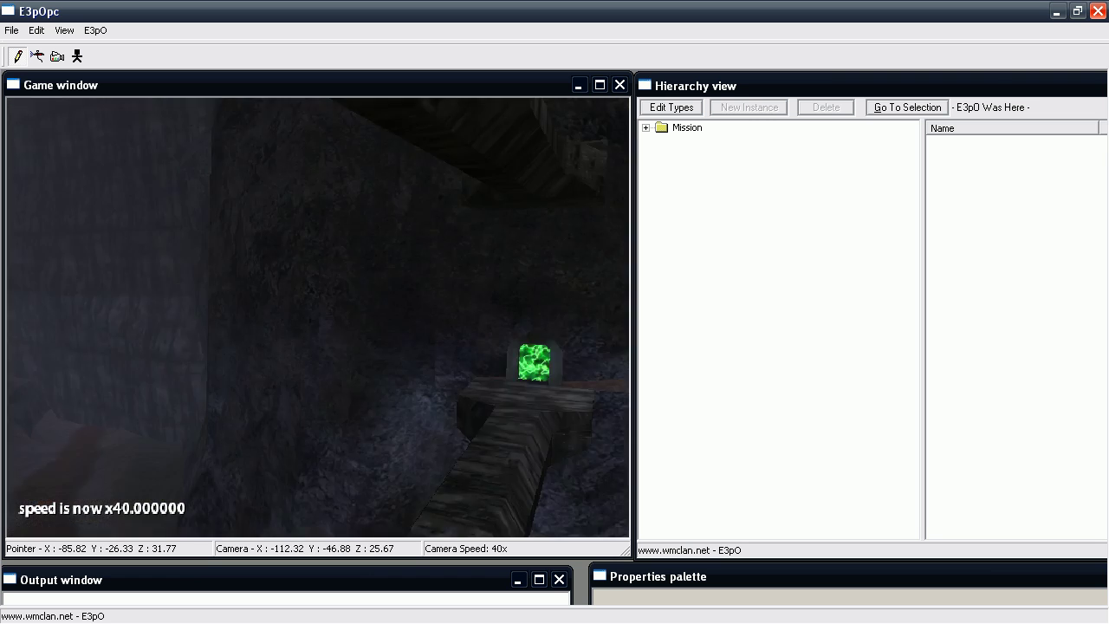
key("w")
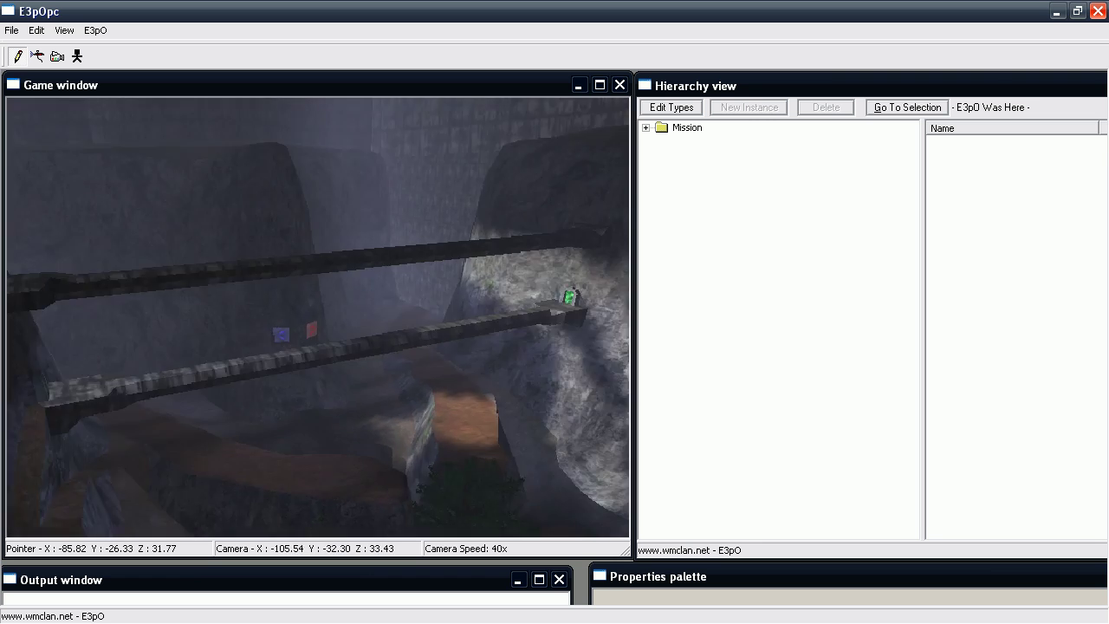
key("w")
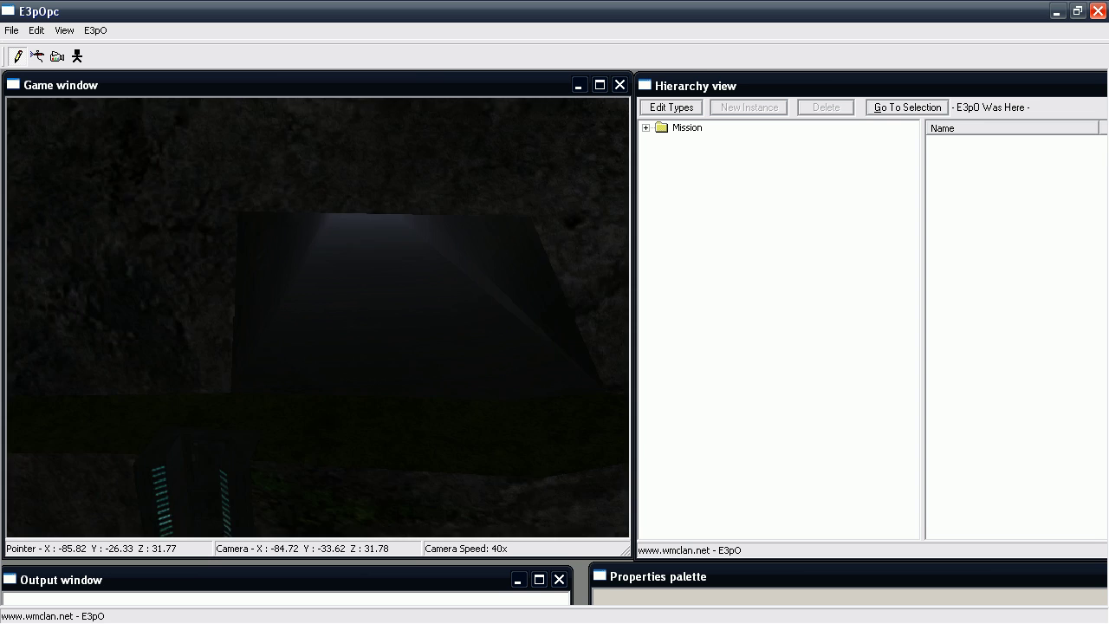
key("w")
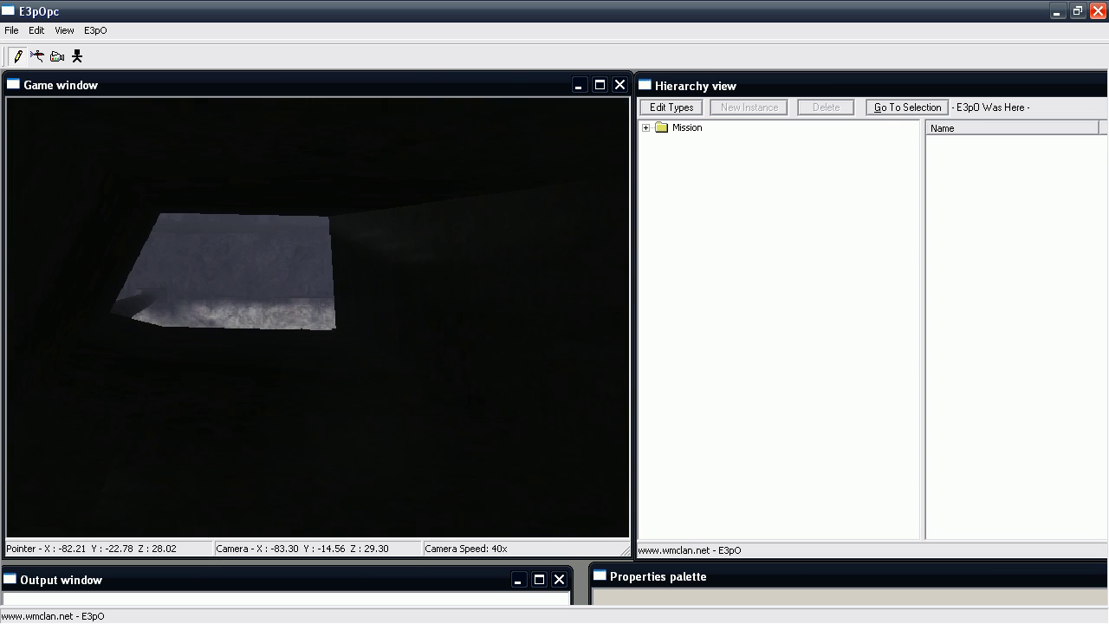
key("w")
key("s")
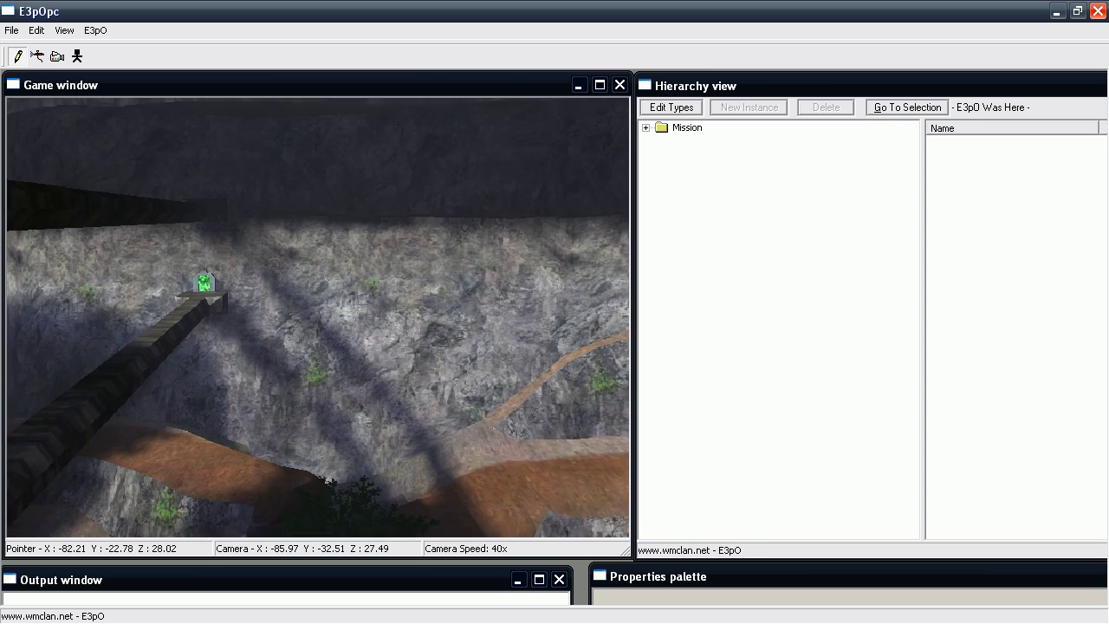
key("w")
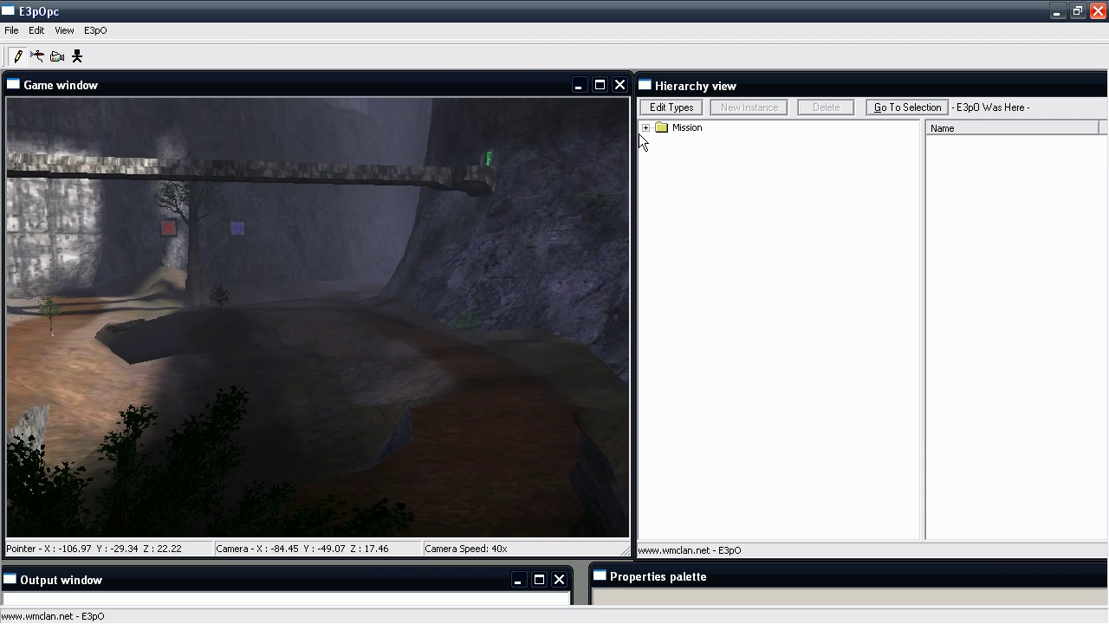
key("s")
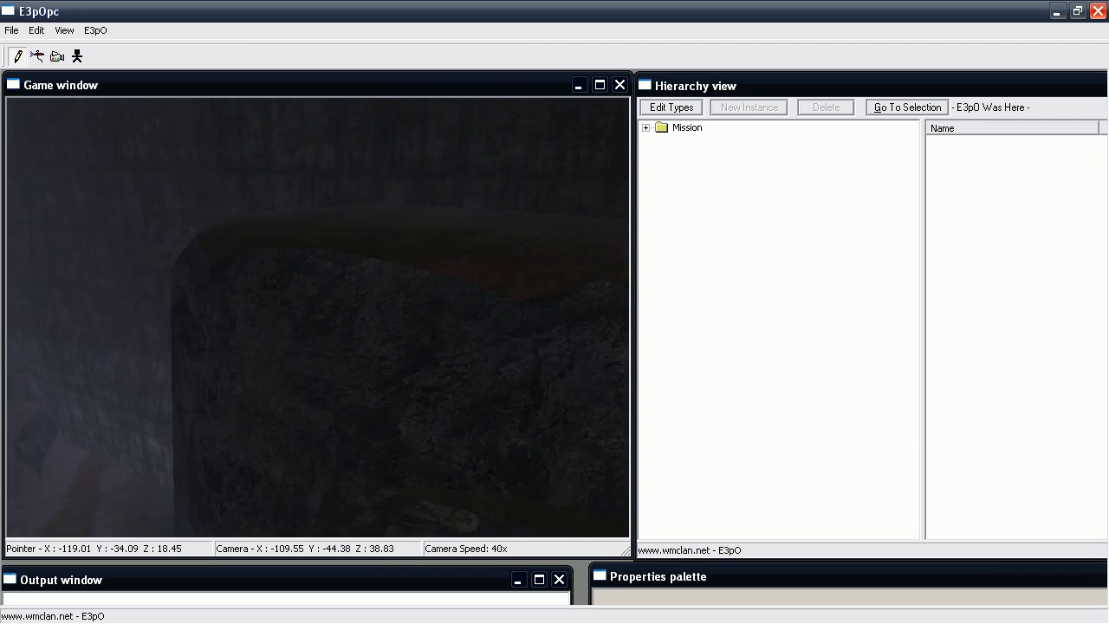
key("w")
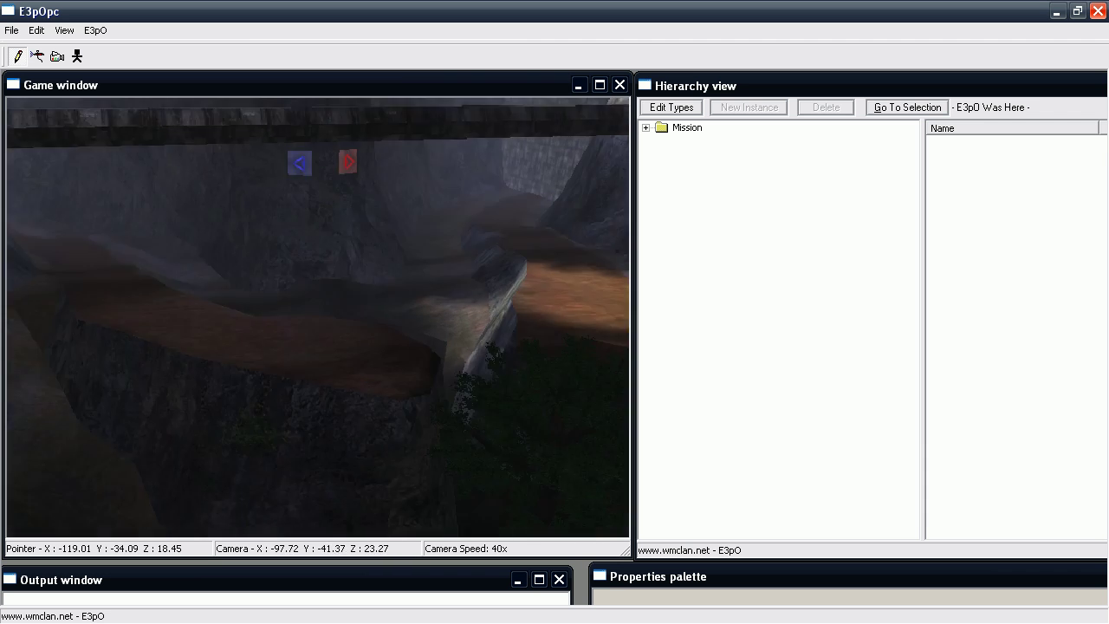
key("w")
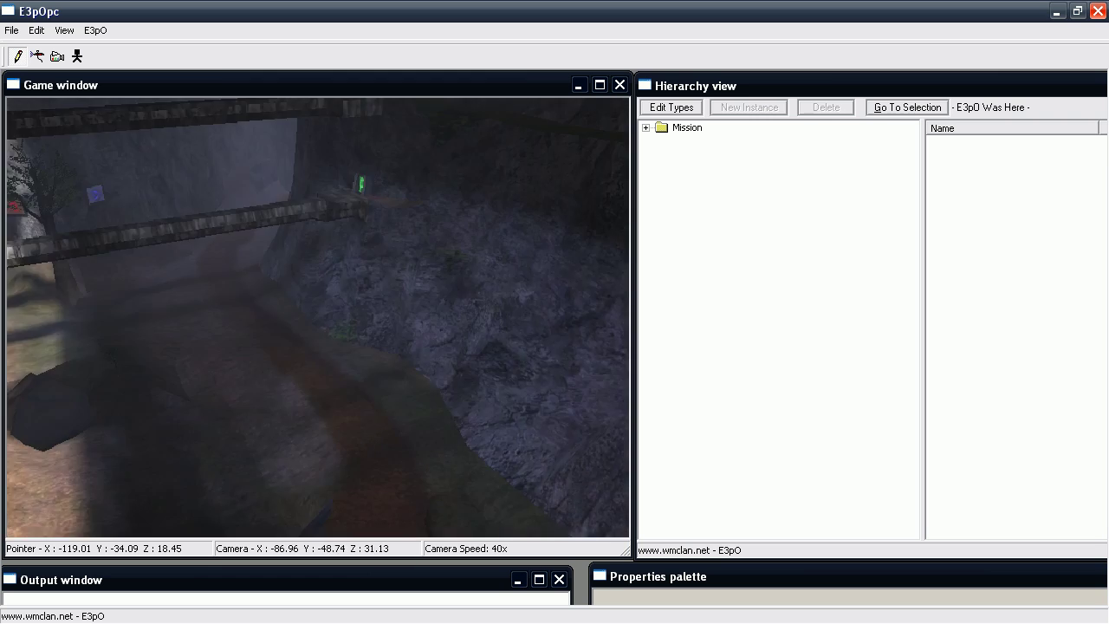
right_click_drag(458, 173, 458, 218)
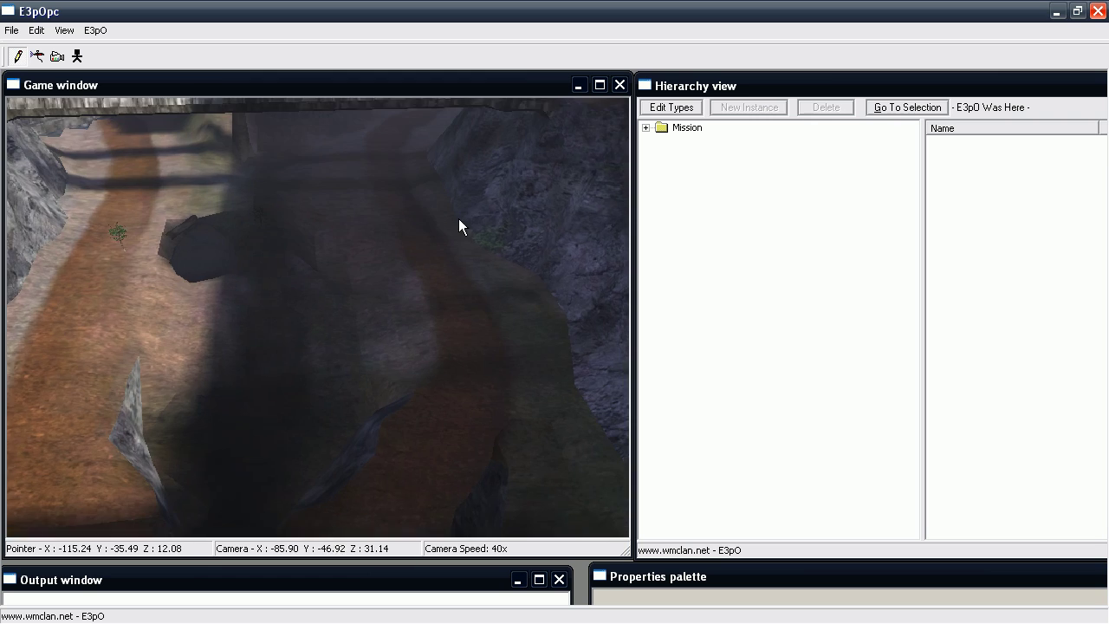
Under Mission > Game data, place a new flag in the canyon named jail.
left_click(645, 127)
left_click(663, 198)
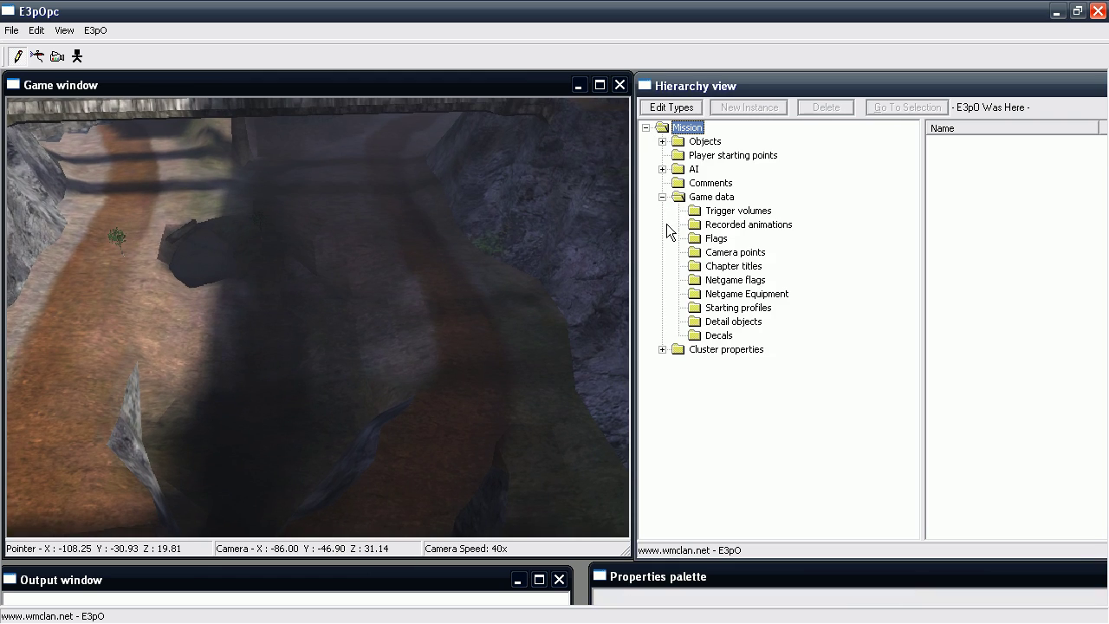
left_click(710, 238)
left_click(342, 398)
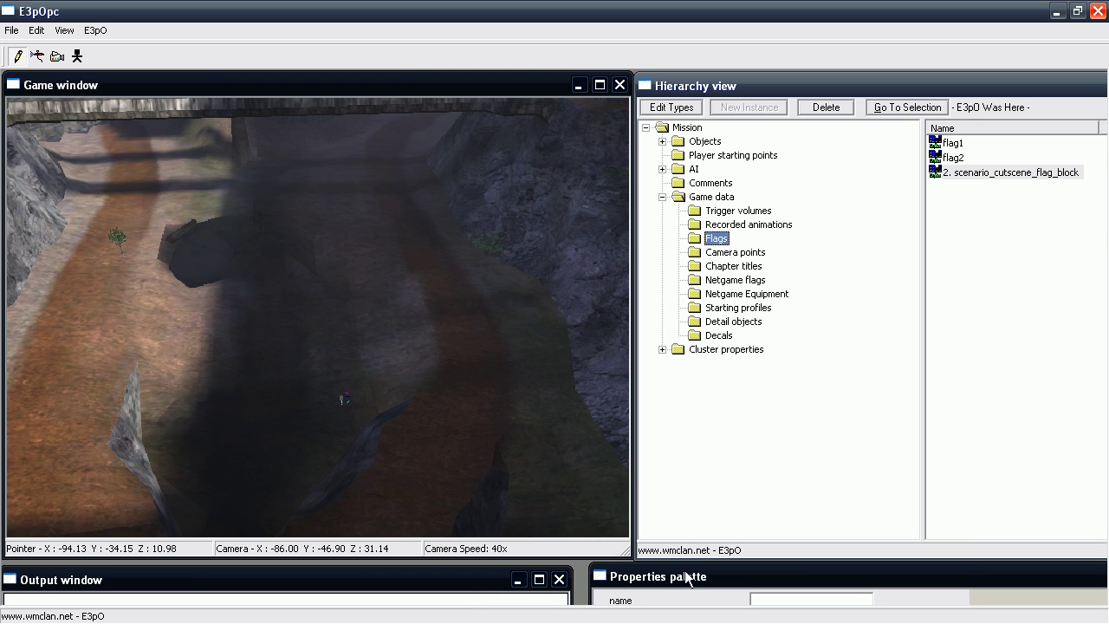
left_click_drag(687, 578, 617, 270)
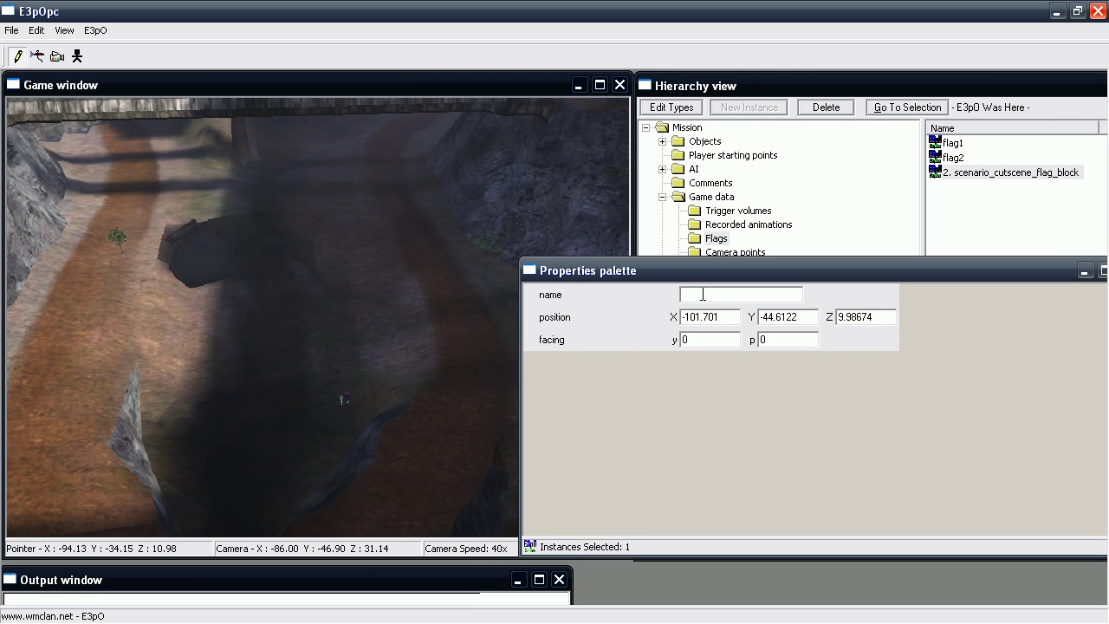
type("jail")
left_click_drag(656, 281, 704, 577)
List the mission's trigger volumes, trig1 and trig2, under Game data.
scroll(415, 422, "up", 1)
scroll(318, 317, "up", 10)
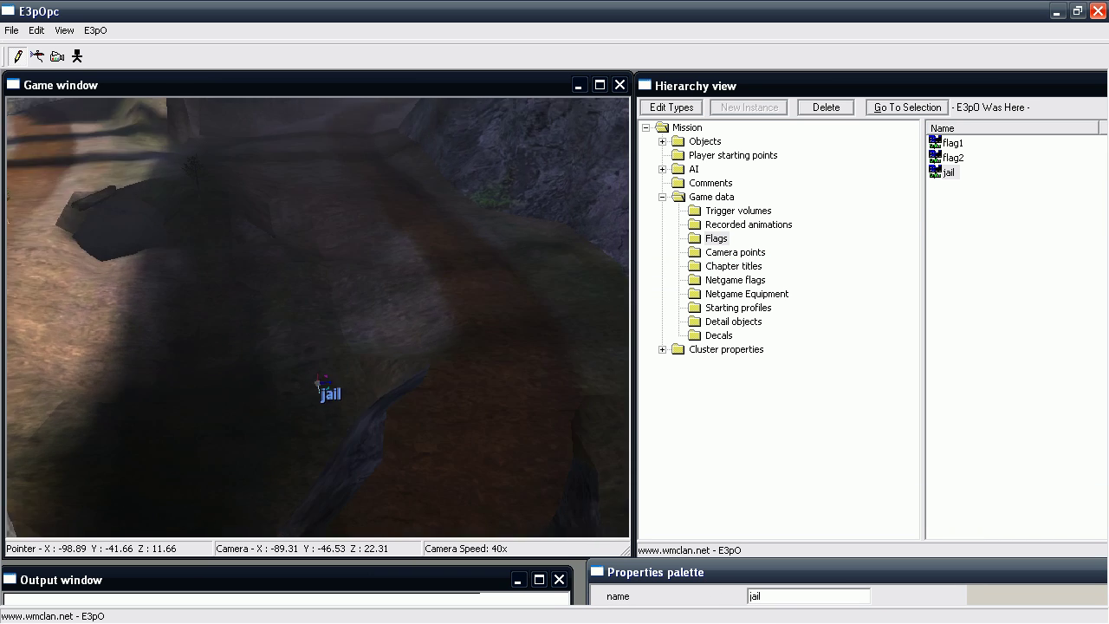
left_click(728, 210)
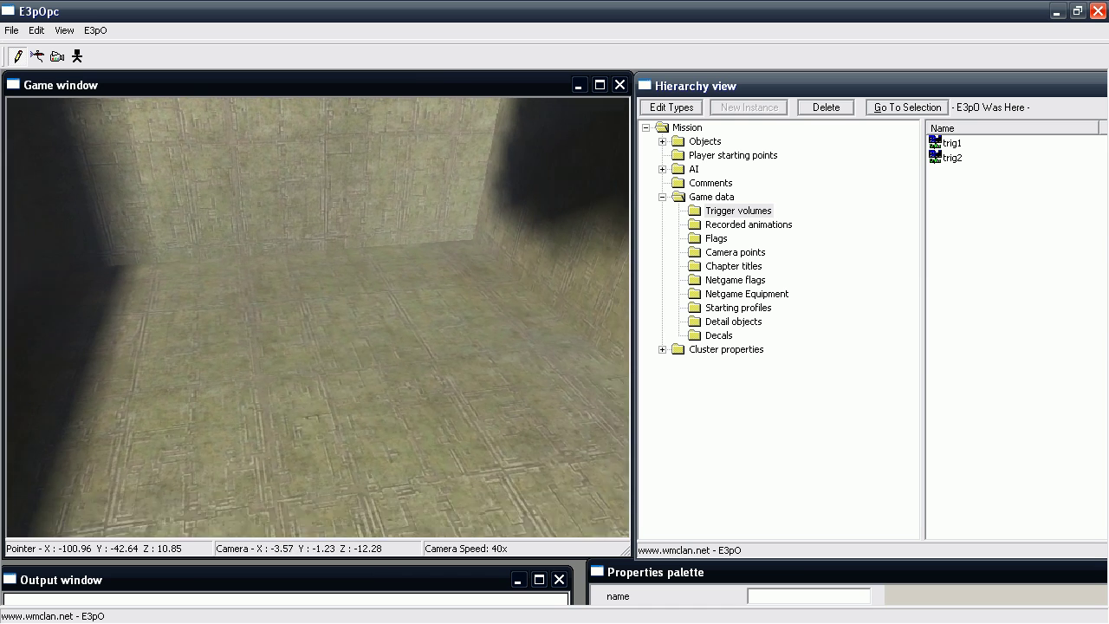
Place a new trigger volume and drag its handles into a flat box spanning the room floor.
left_click(399, 247)
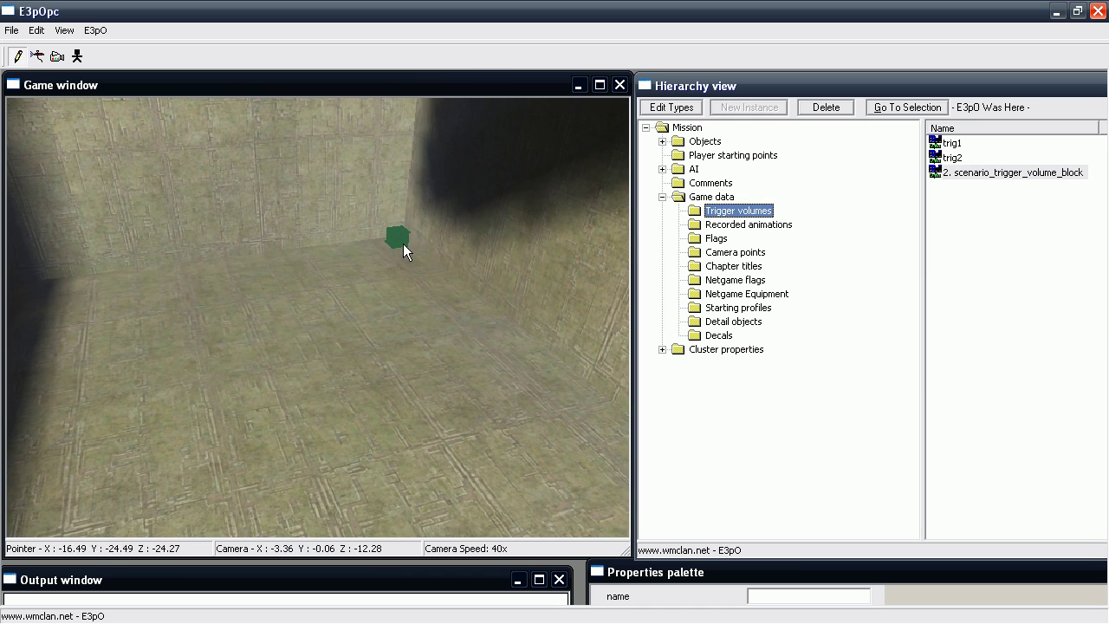
left_click_drag(403, 244, 452, 356)
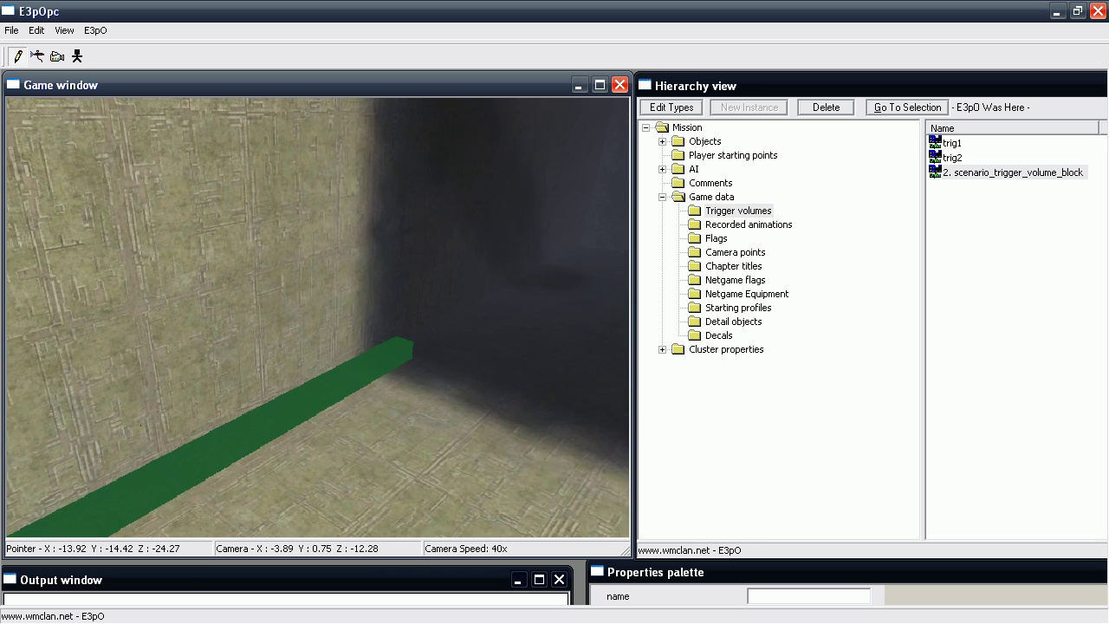
key("w")
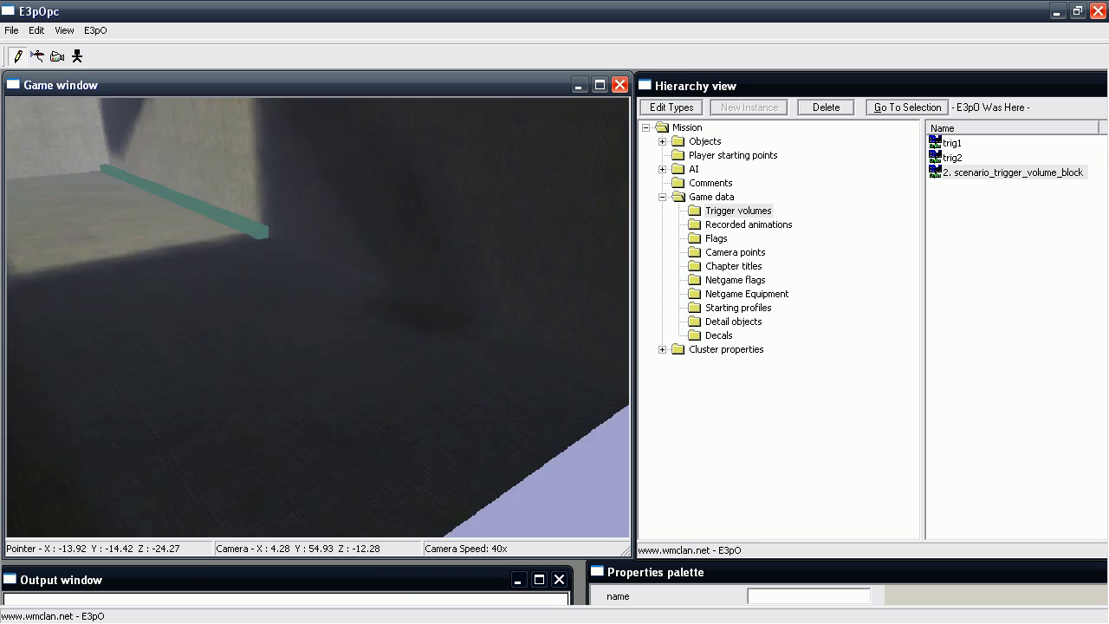
left_click_drag(394, 292, 437, 338)
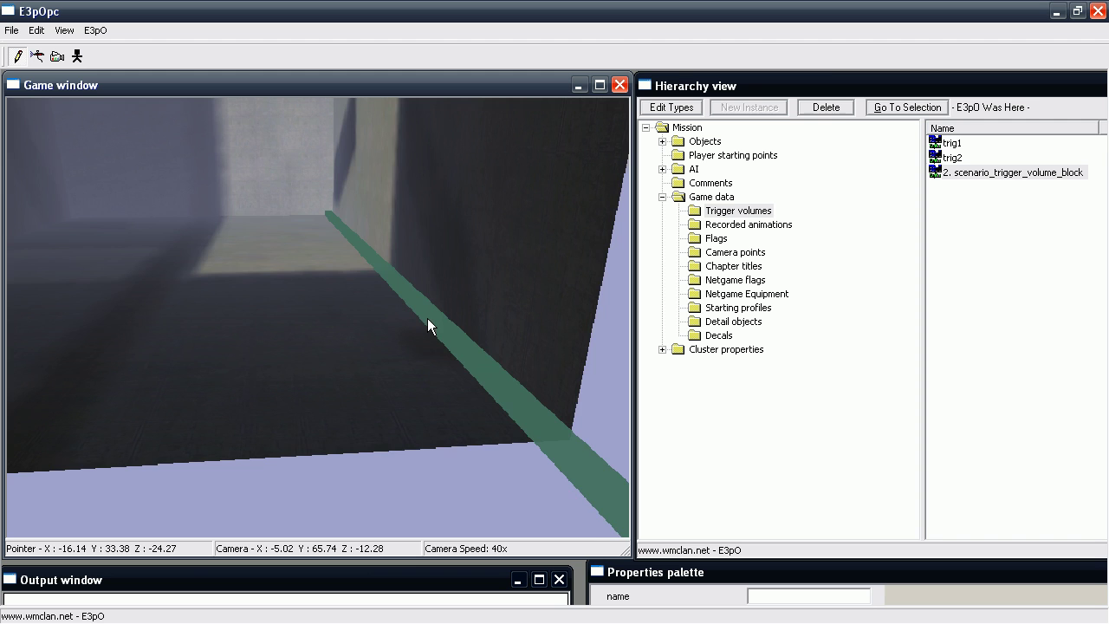
right_click_drag(427, 318, 394, 280)
key("w")
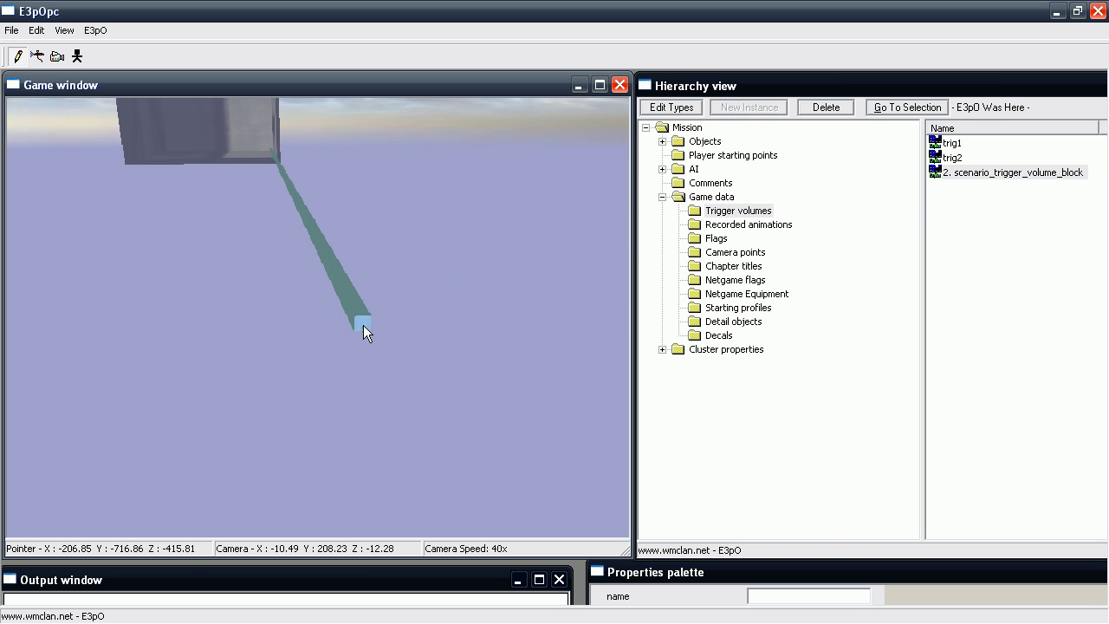
left_click_drag(363, 325, 282, 225)
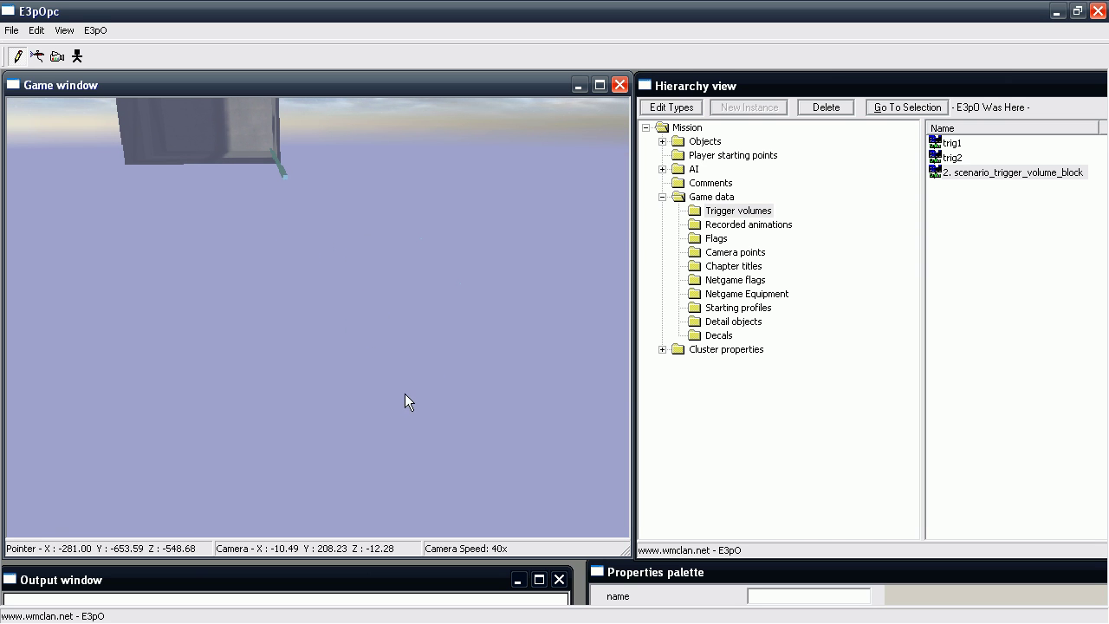
key("s")
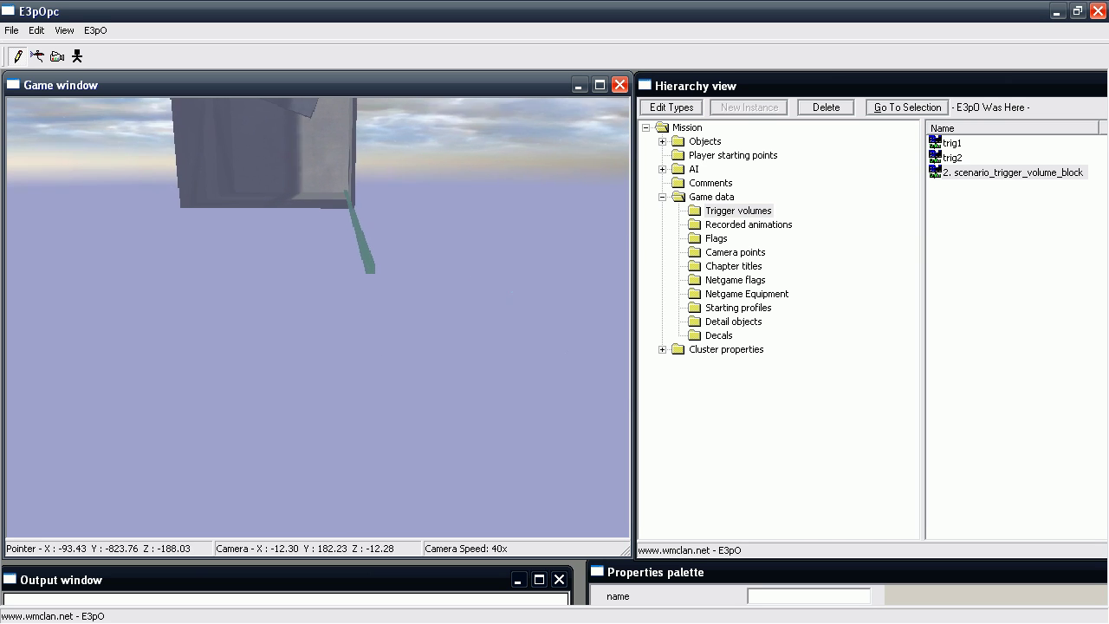
left_click_drag(412, 297, 609, 379)
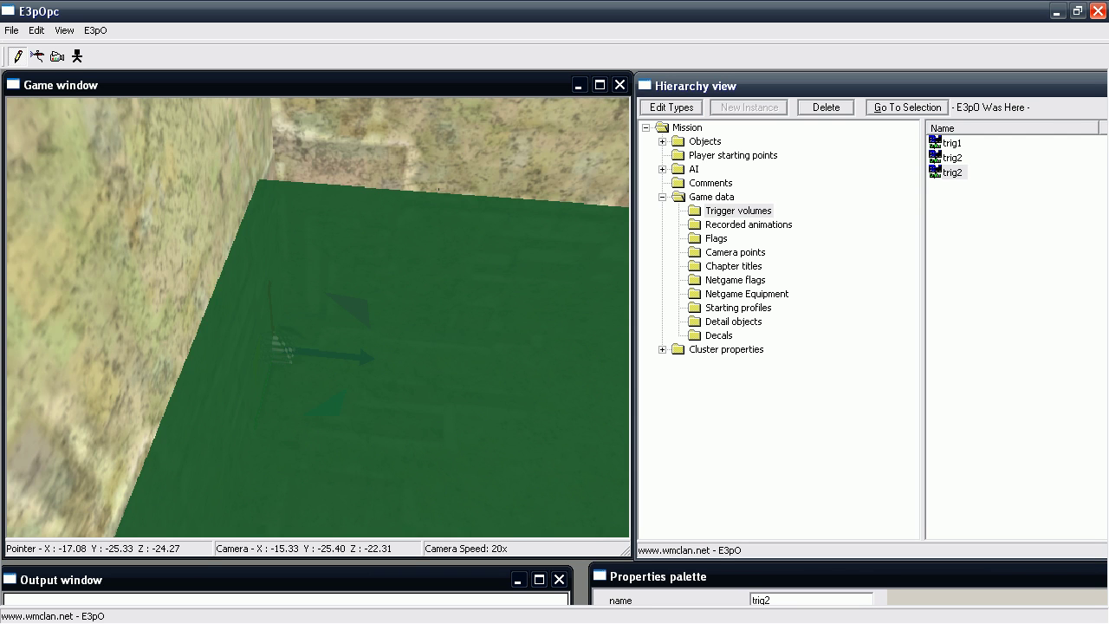
key("w")
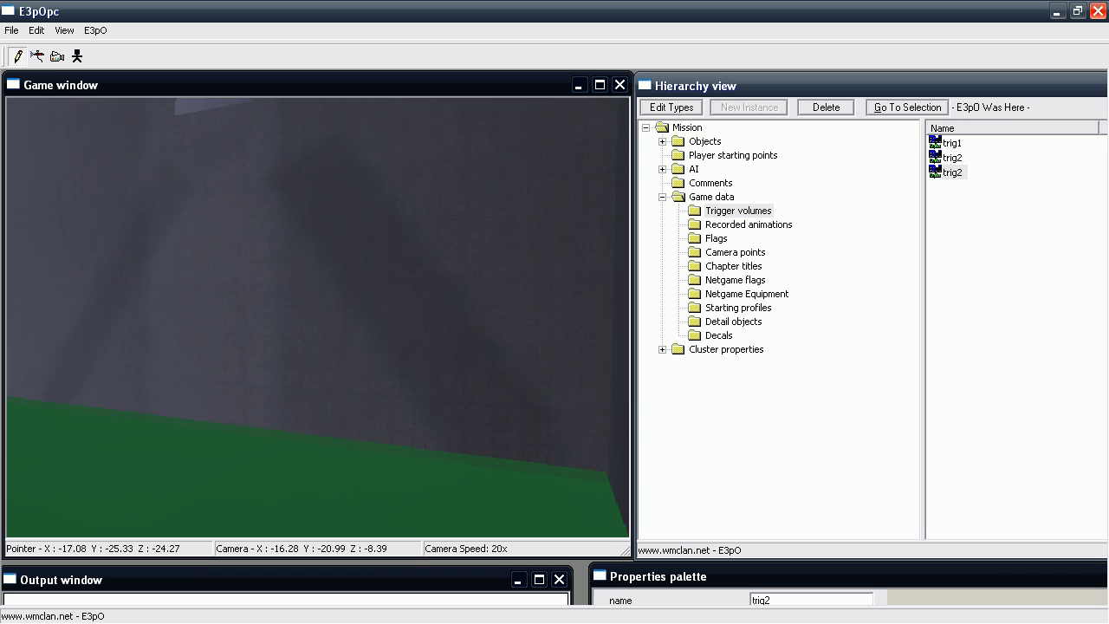
right_click_drag(318, 318, 335, 374)
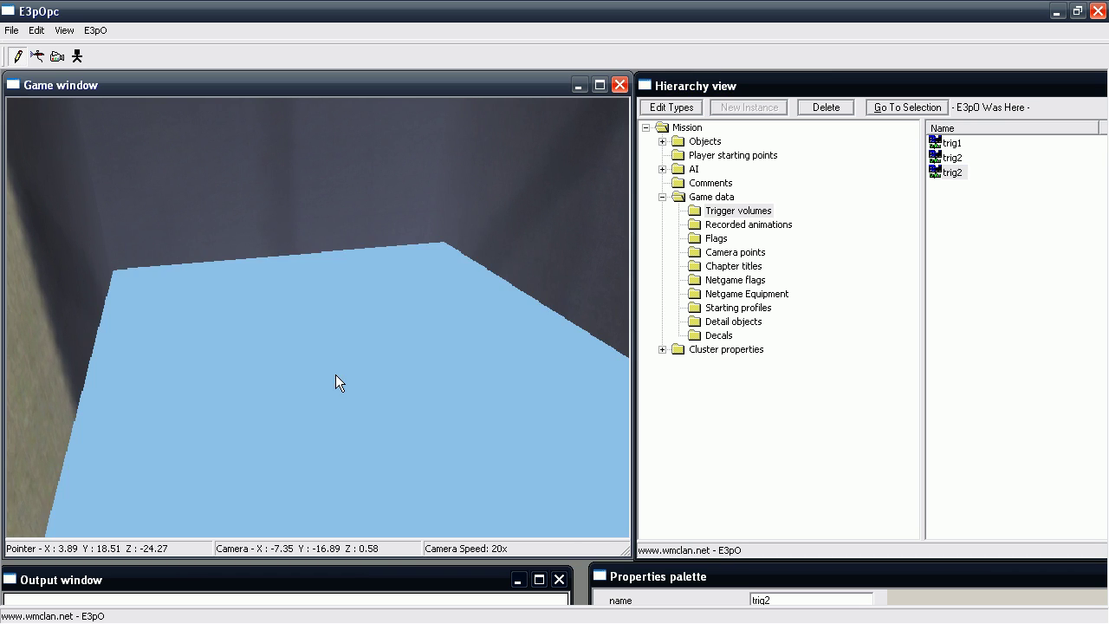
Rename the new trigger volume to tojail.
left_click(737, 609)
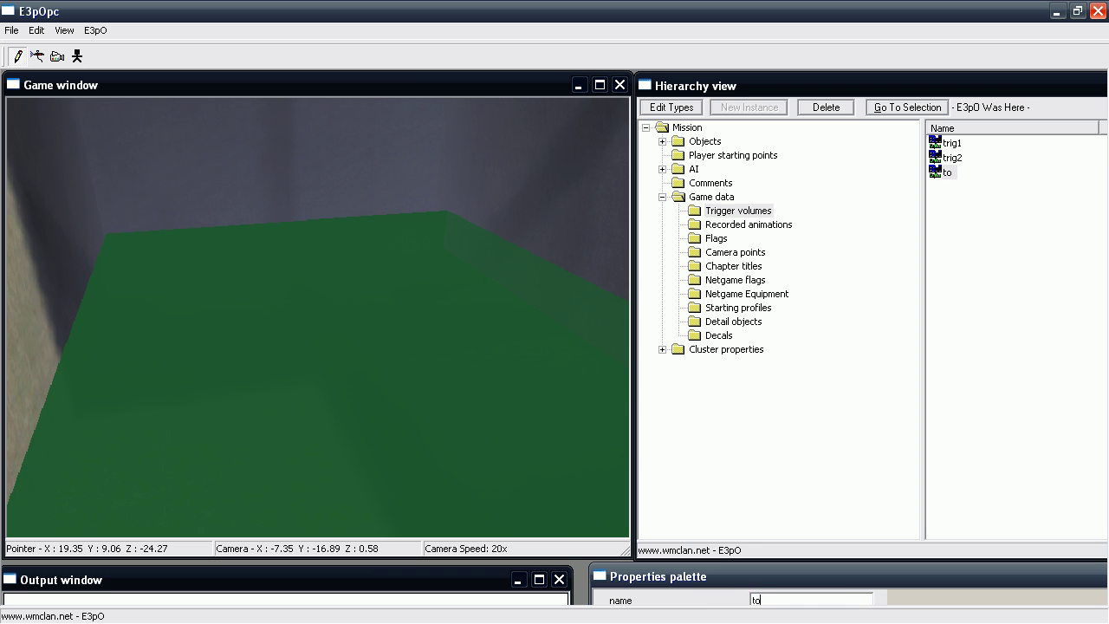
key("w")
right_click_drag(281, 396, 308, 342)
Fly the camera around the level, save halloween.scenario, and return to the Halo Custom Edition folder.
key("w")
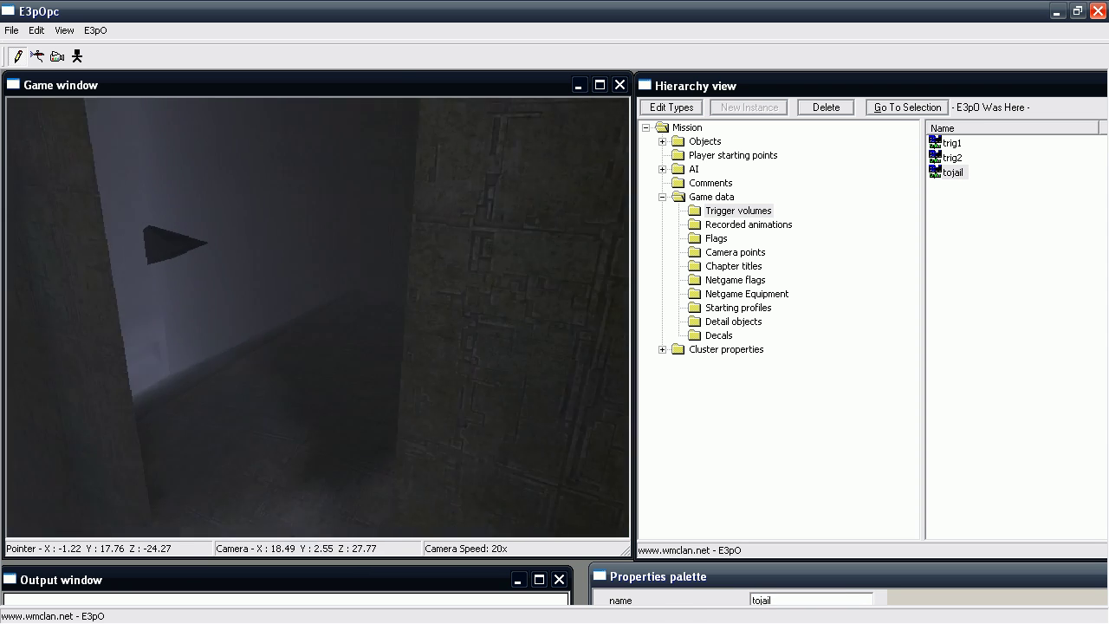
key("w")
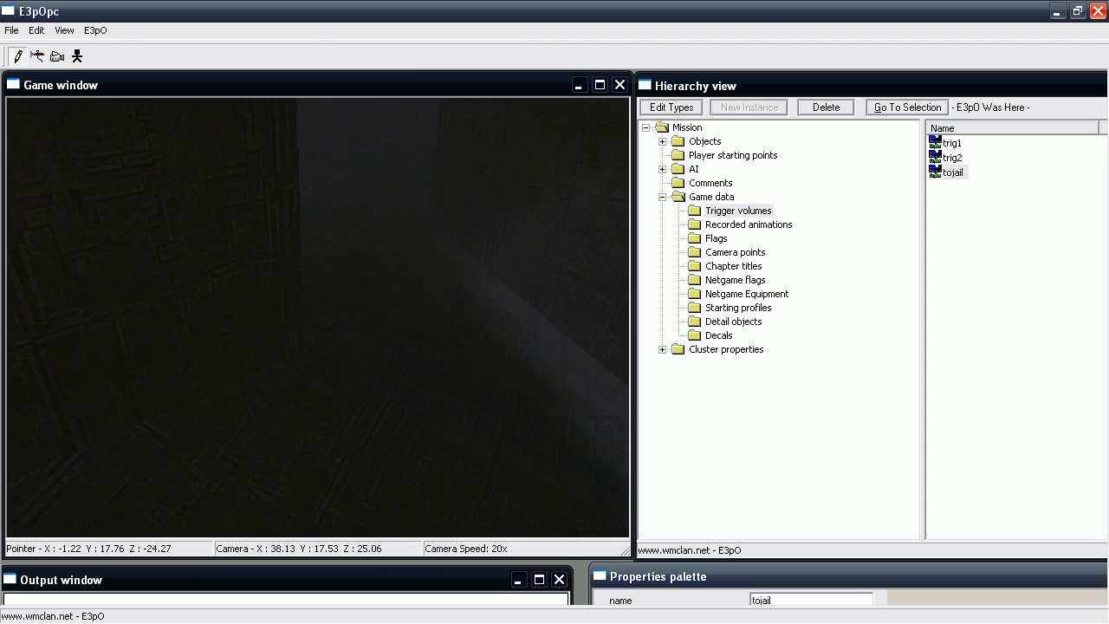
key("w")
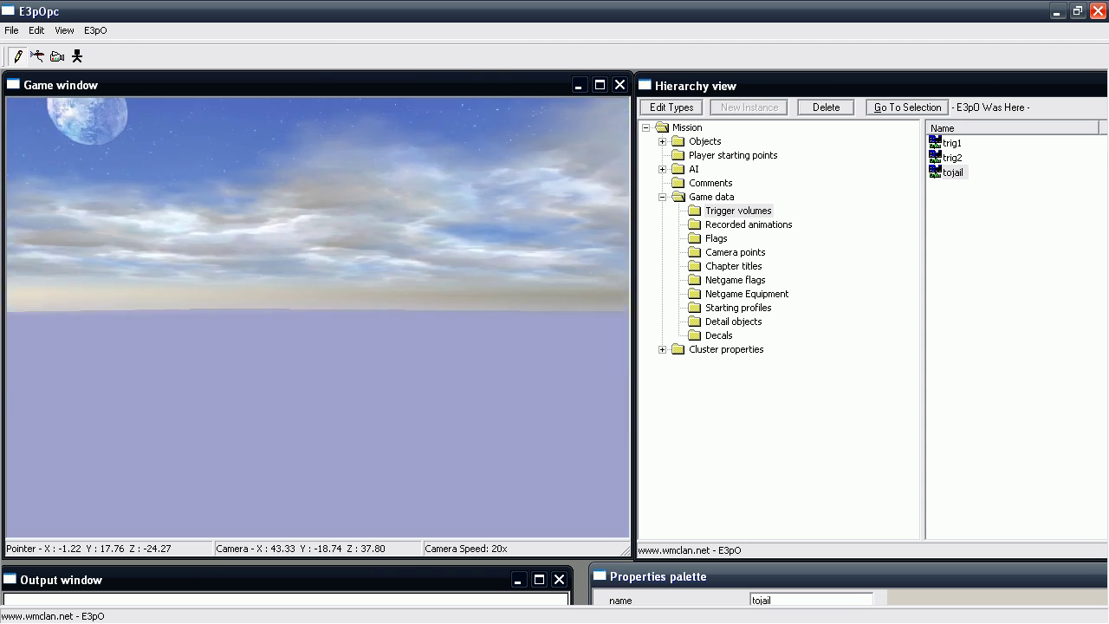
key("w")
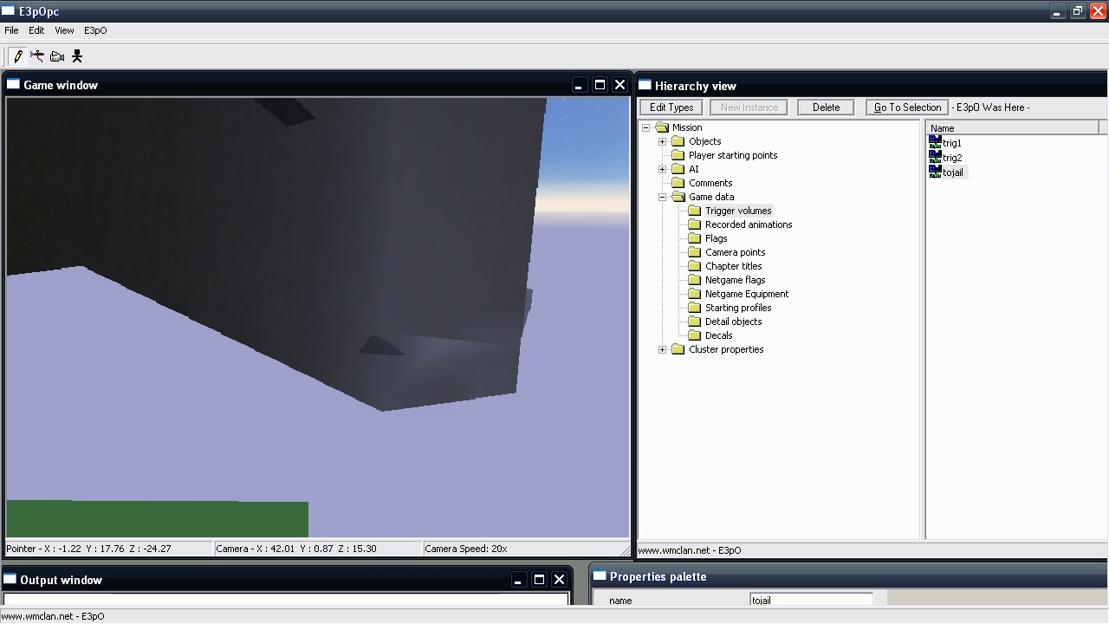
key("w")
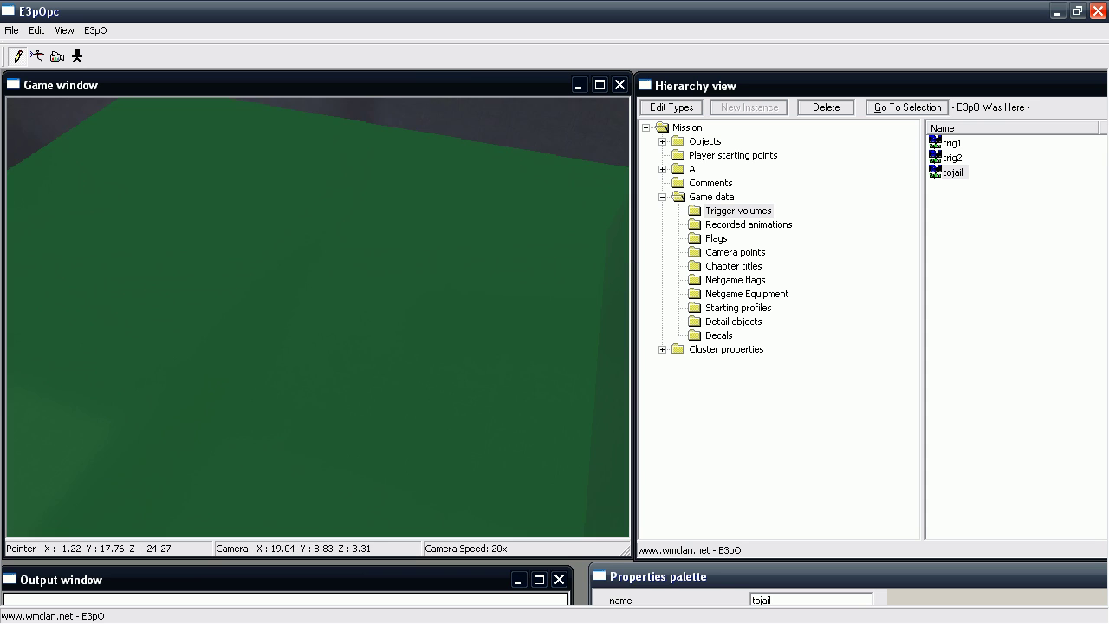
key("ctrl+s")
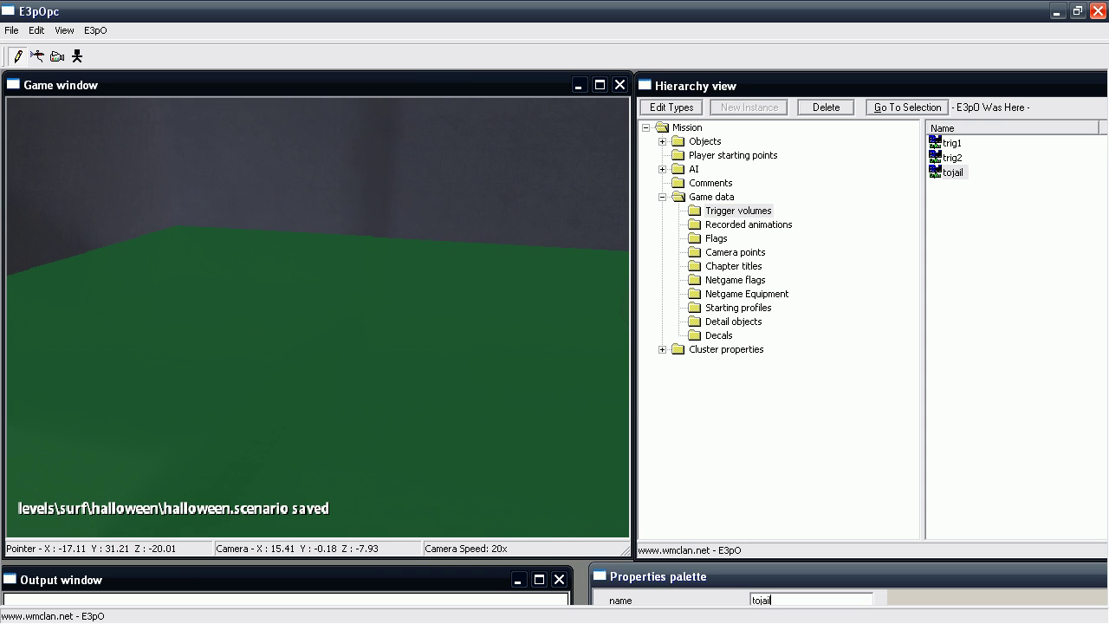
key("alt+Tab")
Navigate through data\levels\surf\halloween into the scripts folder containing all.hsc.
scroll(495, 257, "up", 10)
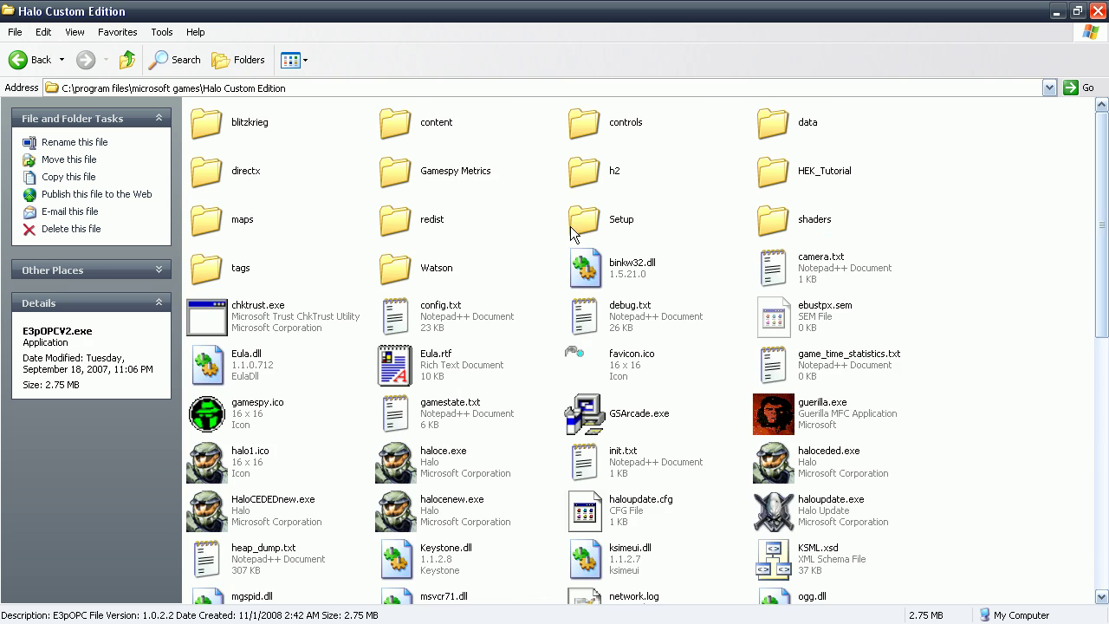
double_click(771, 123)
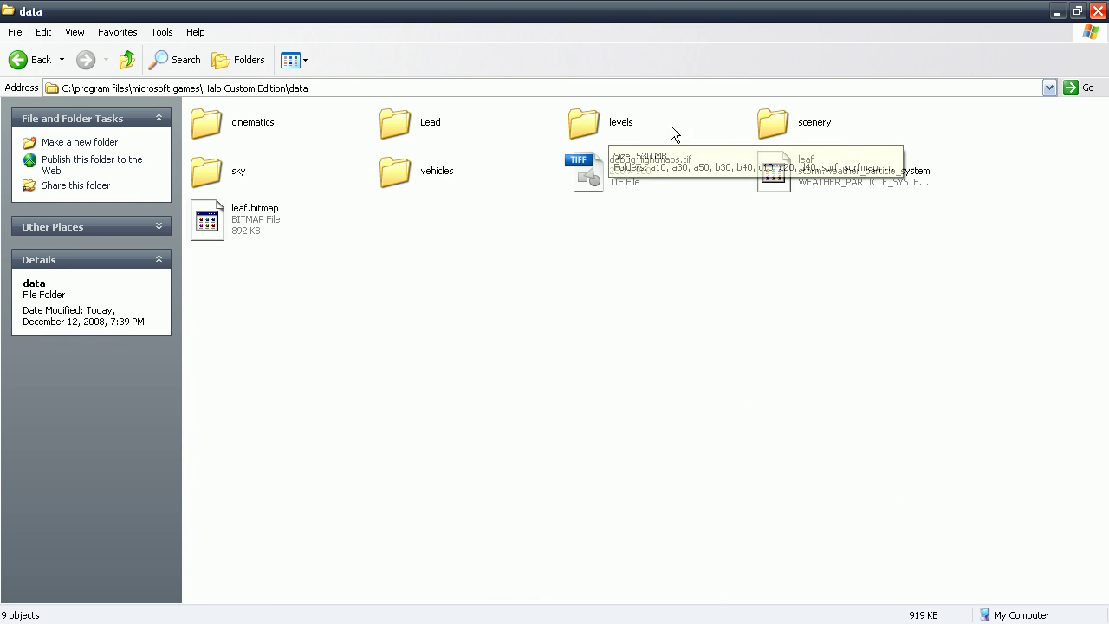
double_click(581, 124)
double_click(606, 218)
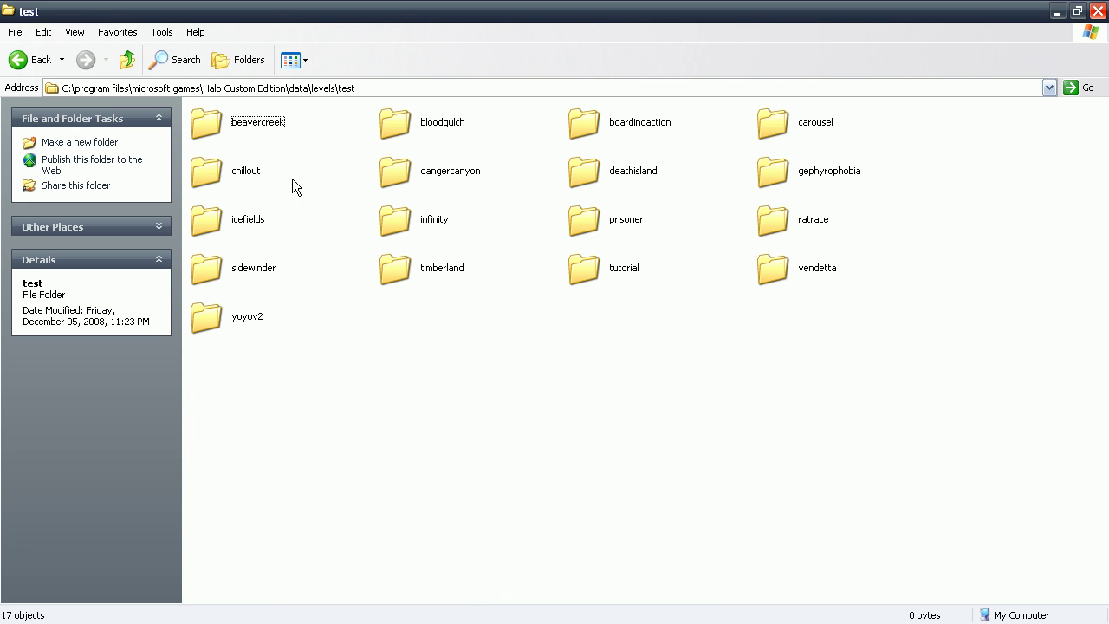
left_click(127, 59)
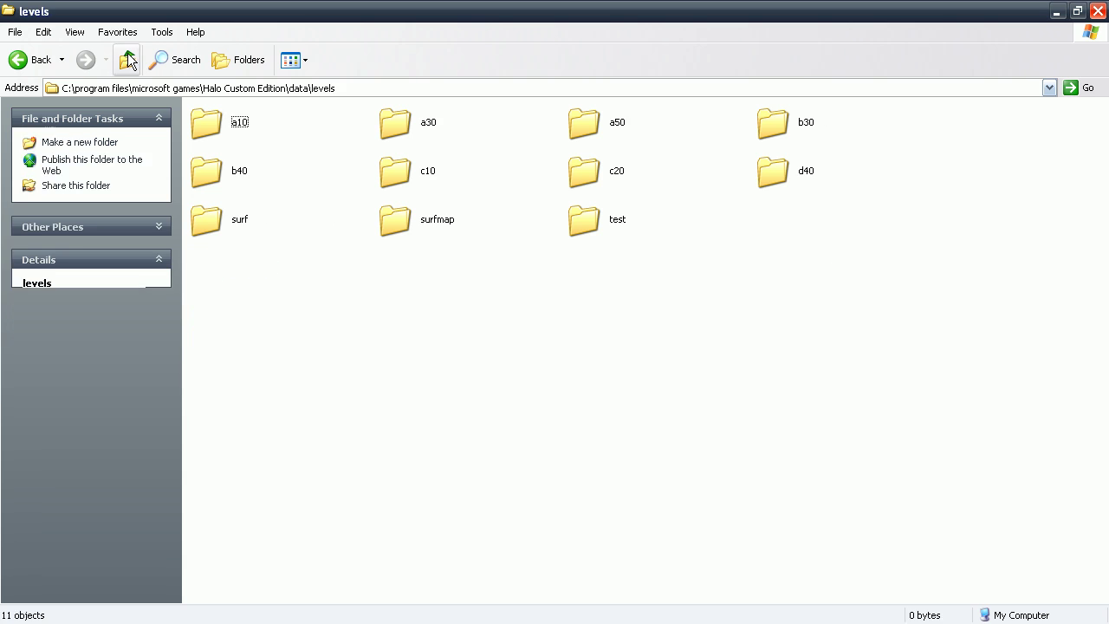
double_click(249, 232)
double_click(221, 124)
double_click(591, 121)
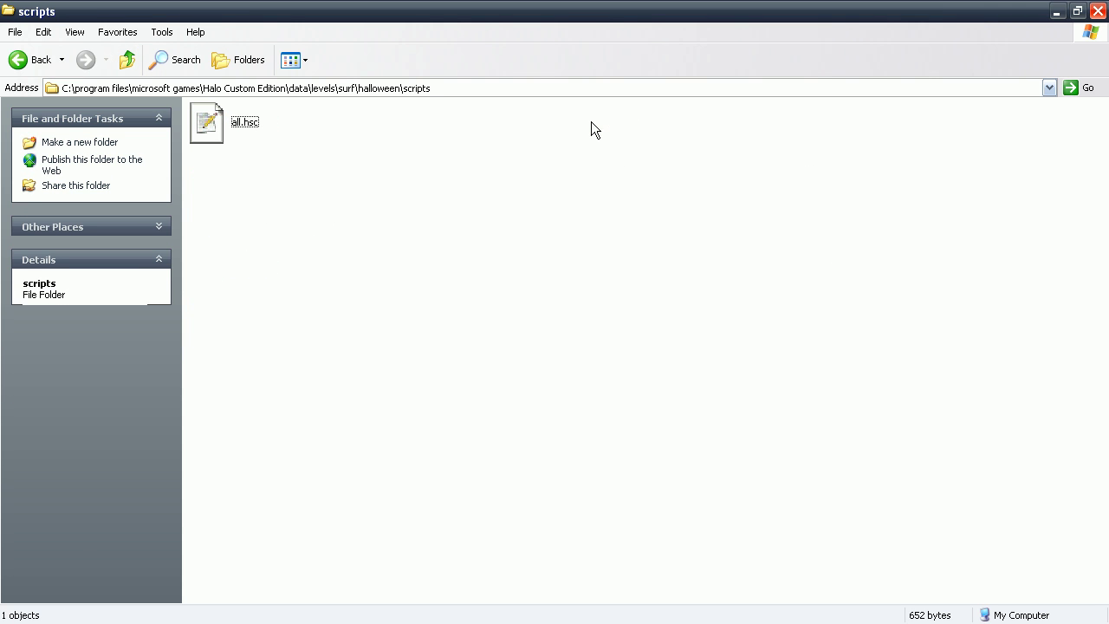
Open all.hsc in Notepad++ and review its teleporting and maptitle scripts.
right_click(242, 139)
left_click(259, 144)
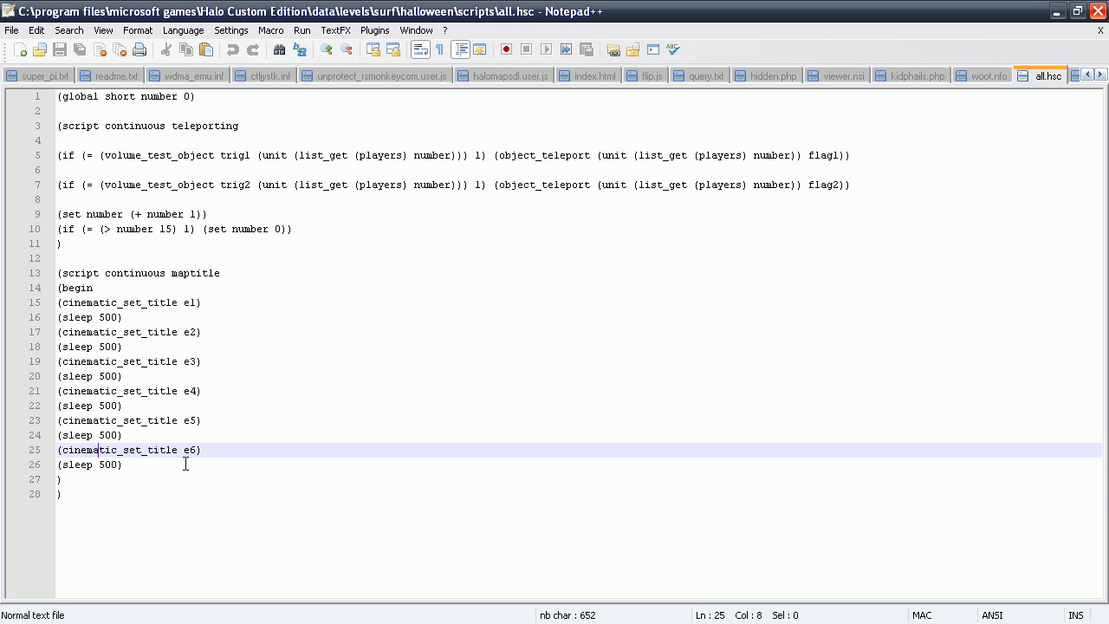
left_click_drag(217, 538, 59, 273)
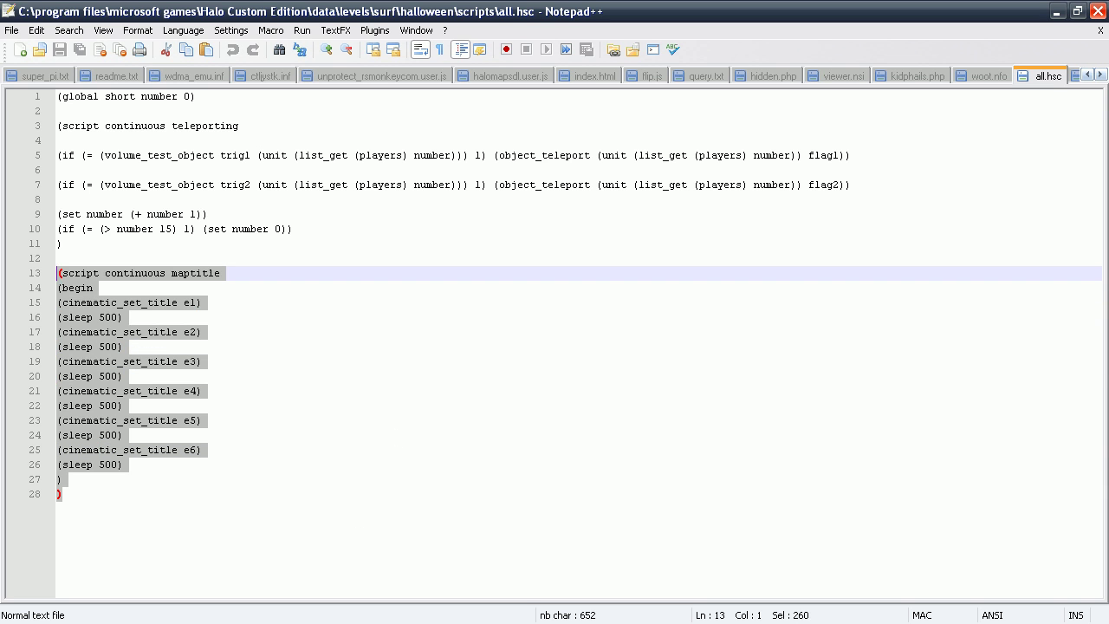
left_click(117, 251)
key("ctrl+shift+Home")
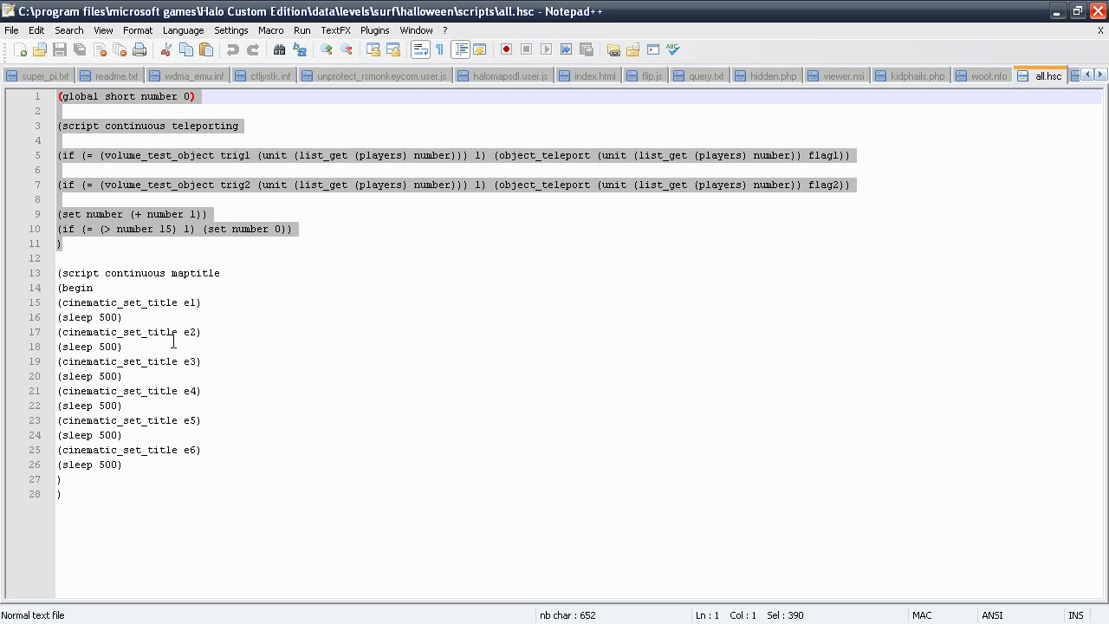
left_click(85, 252)
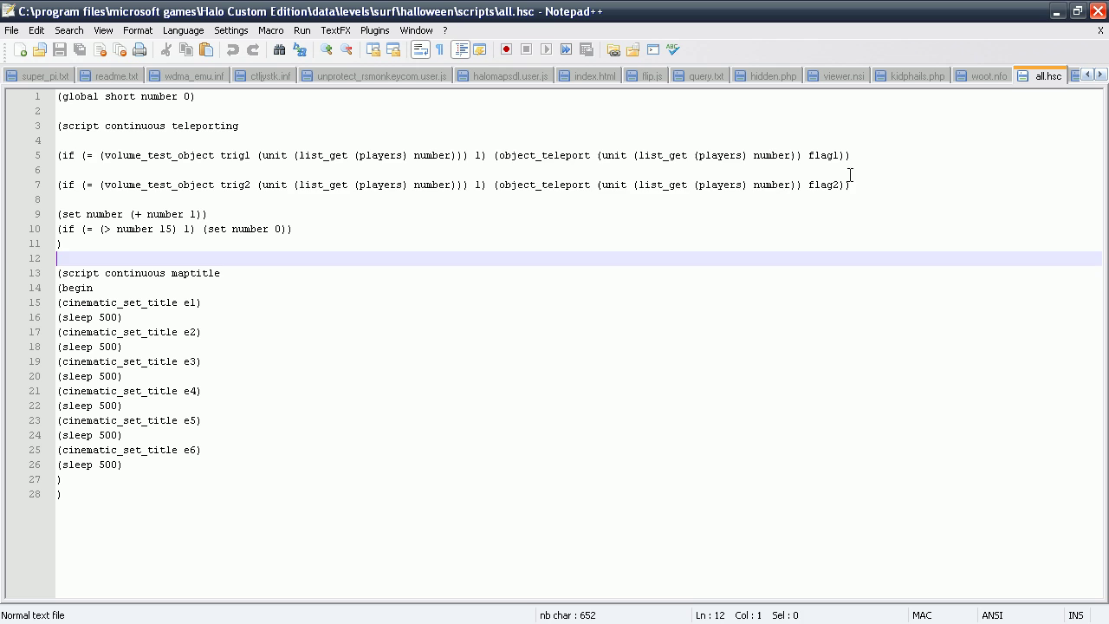
Duplicate the trig2 teleport line as line 9, retarget it to tojail and jail, and save.
left_click_drag(864, 183, 53, 188)
key("ctrl+c")
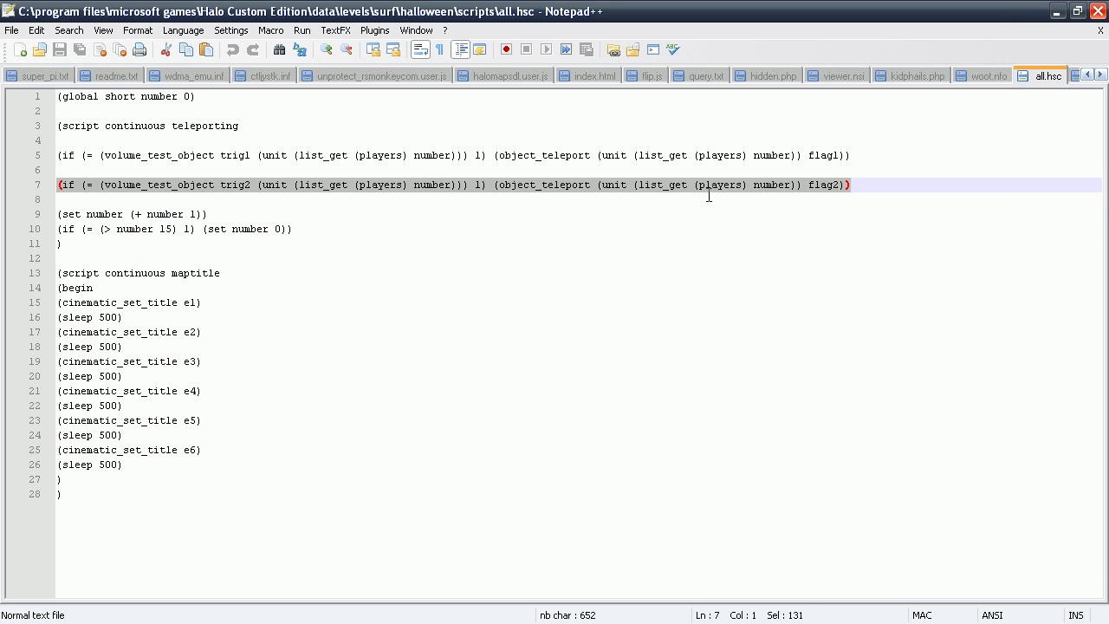
left_click(876, 182)
key("Return")
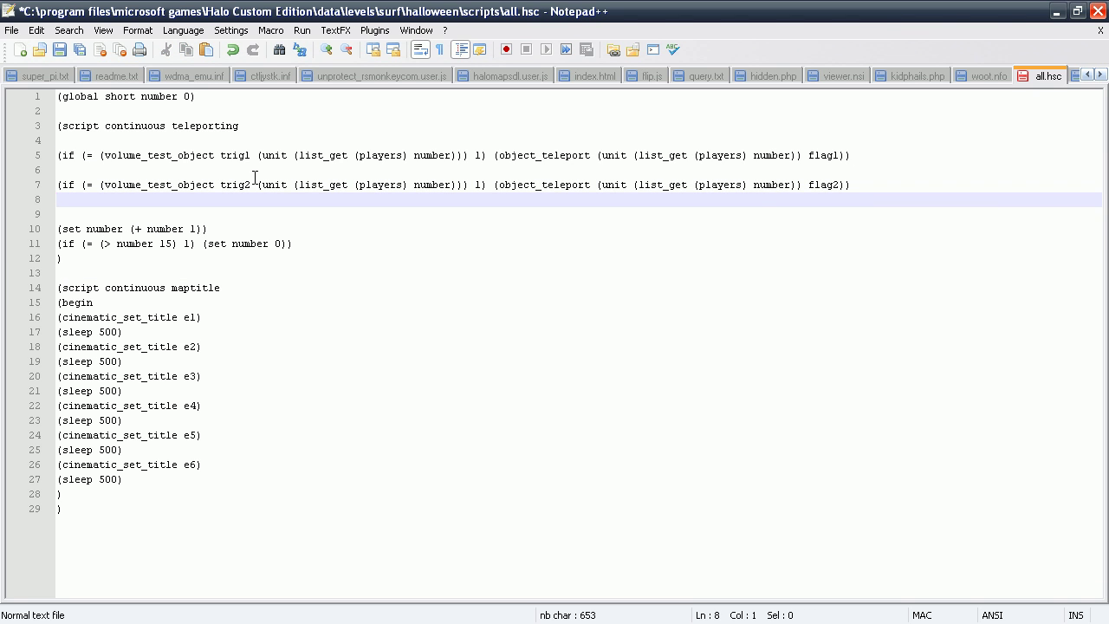
key("Return")
key("ctrl+v")
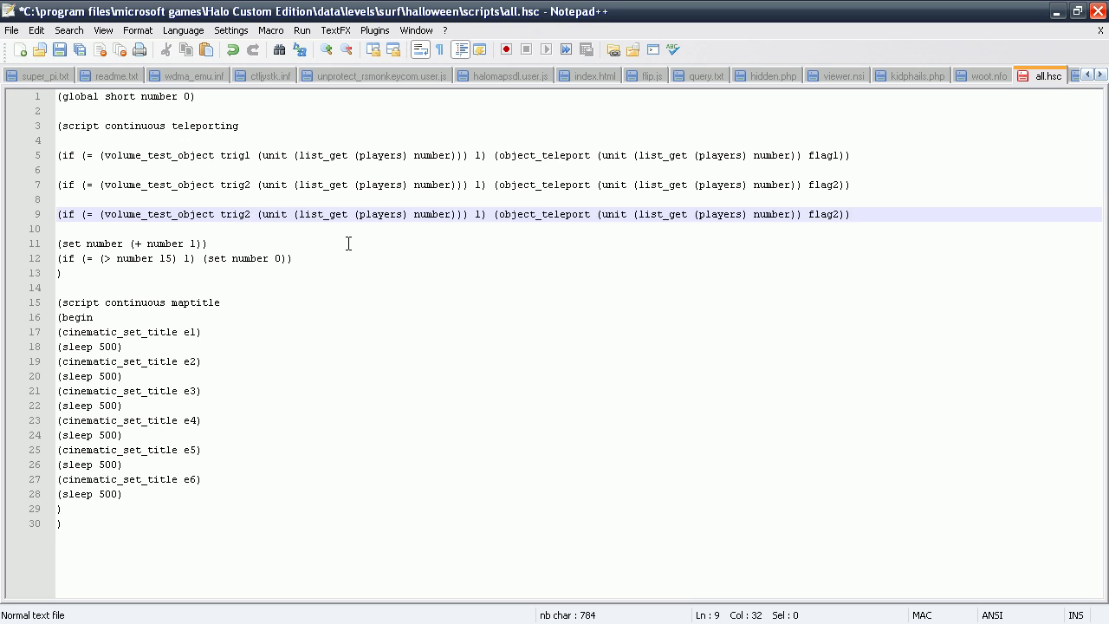
key("BackSpace")
key("BackSpace")
key("BackSpace")
key("BackSpace")
type("j")
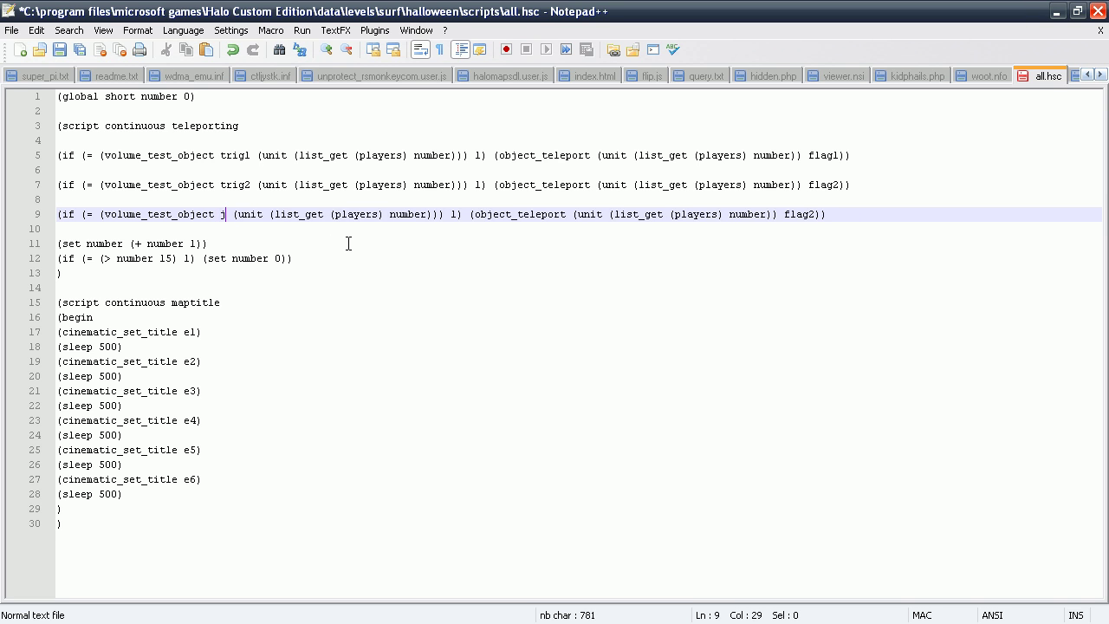
type("al")
key("BackSpace")
key("BackSpace")
key("BackSpace")
type("toja")
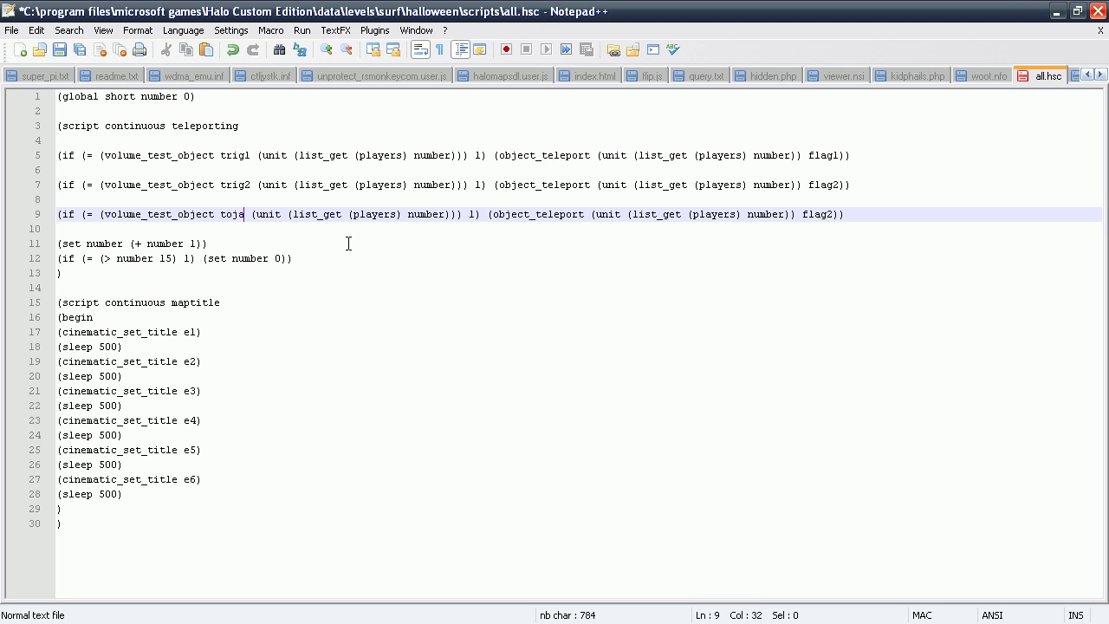
type("il")
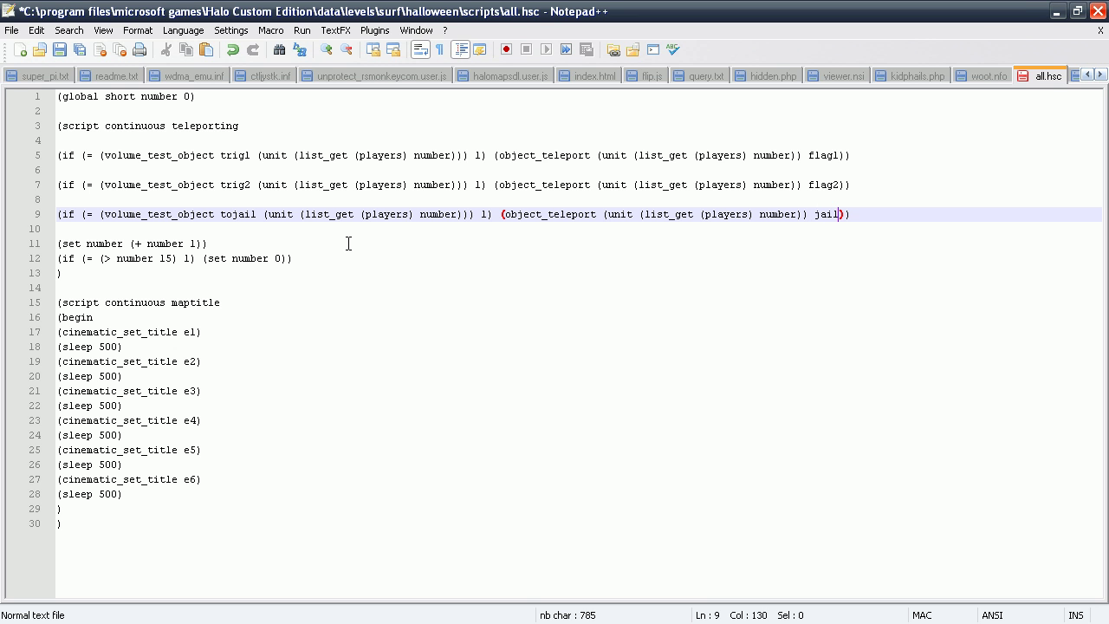
key("ctrl+s")
Close Notepad++, save halloween.scenario in Sapien, and close the level editor.
left_click(1098, 13)
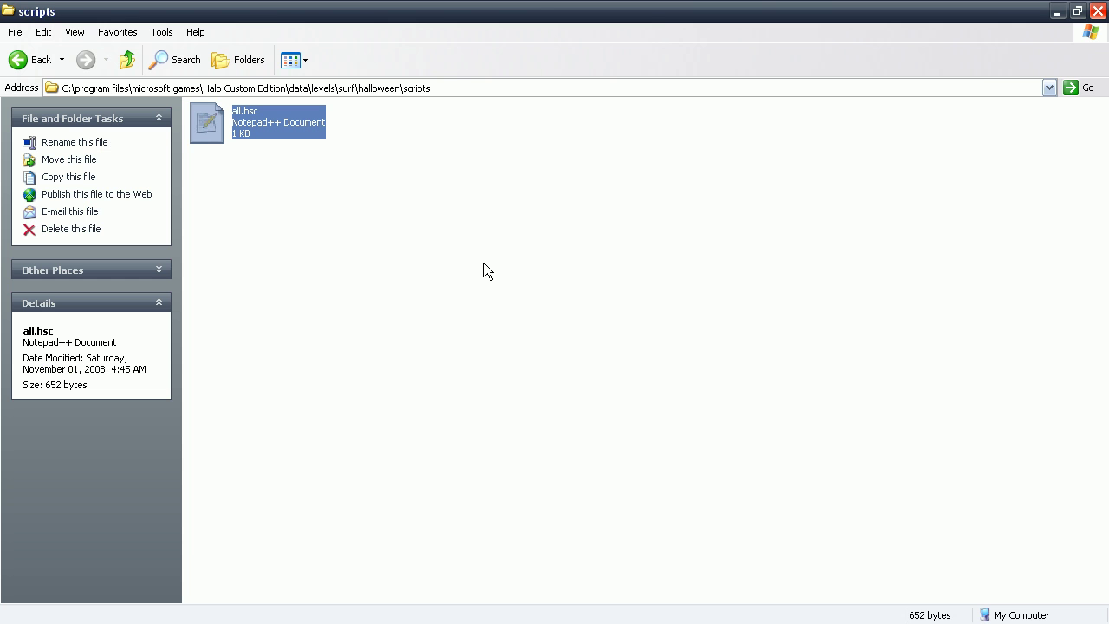
key("alt+Tab")
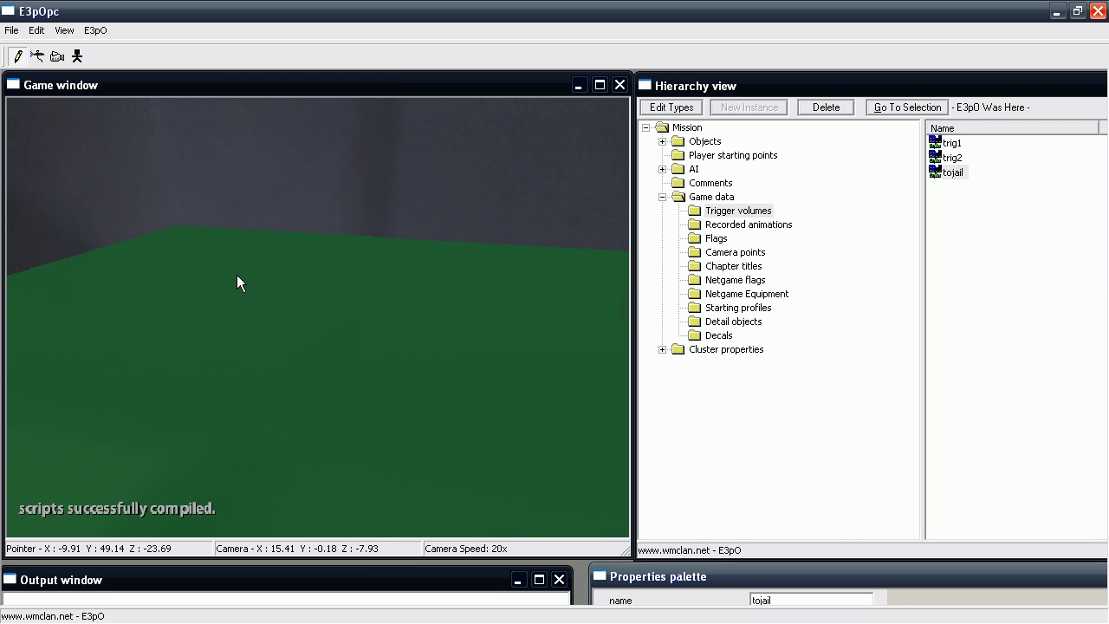
middle_click_drag(236, 284, 262, 272)
key("ctrl+s")
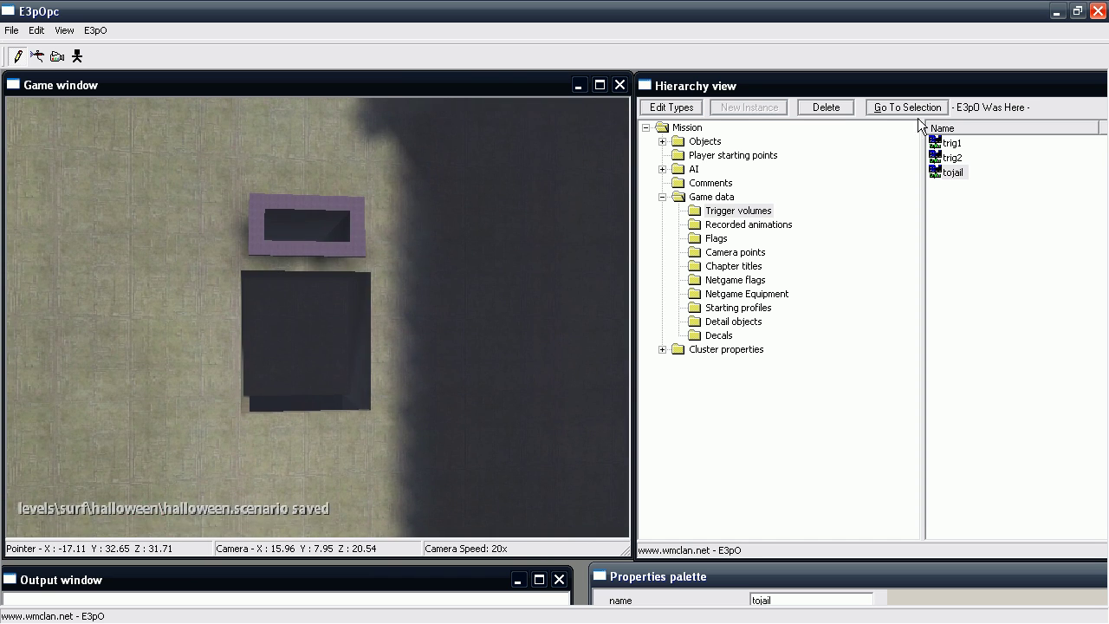
left_click(1098, 11)
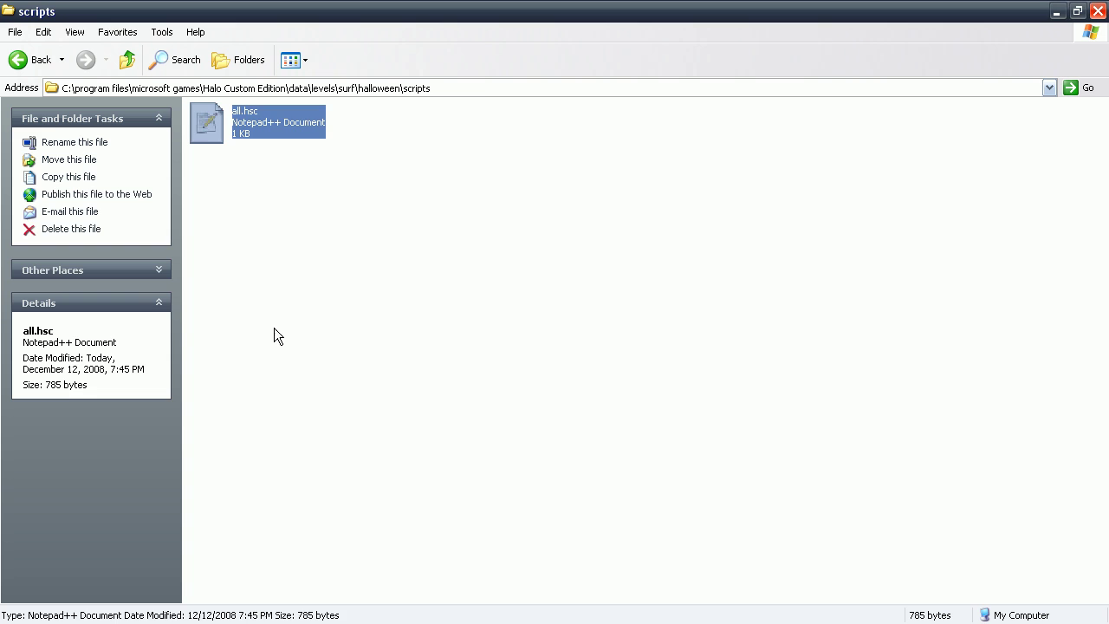
Run 'tool bitmaps levels\surf\halloween' in the command prompt to rebuild the level's bitmaps.
left_click(421, 292)
key("alt+Tab")
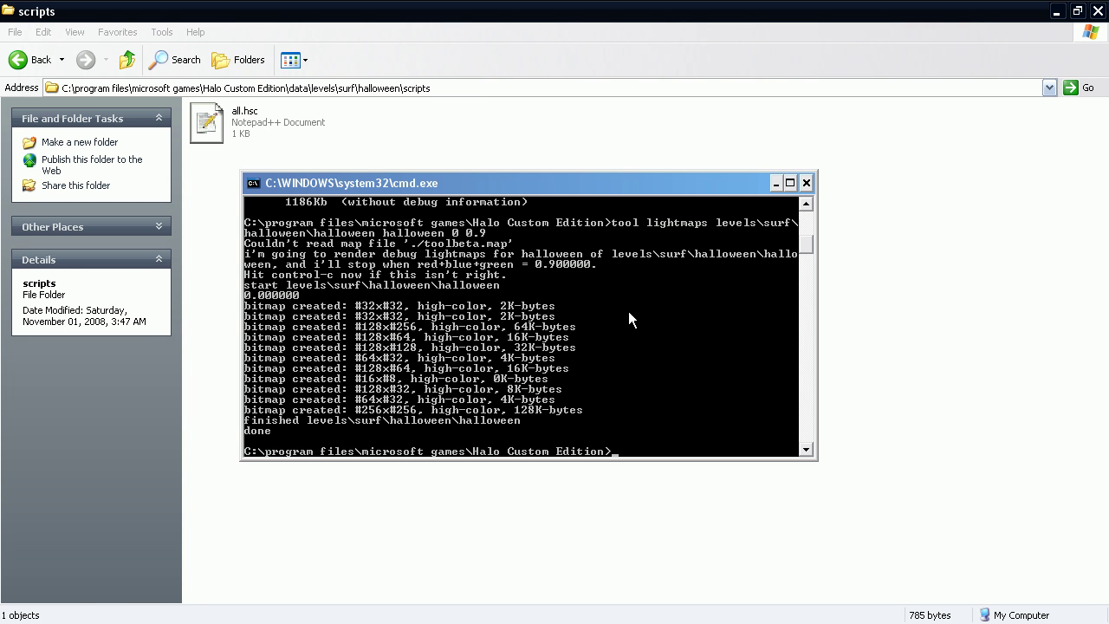
type("tool bitmaps levels\\surf\\halloween")
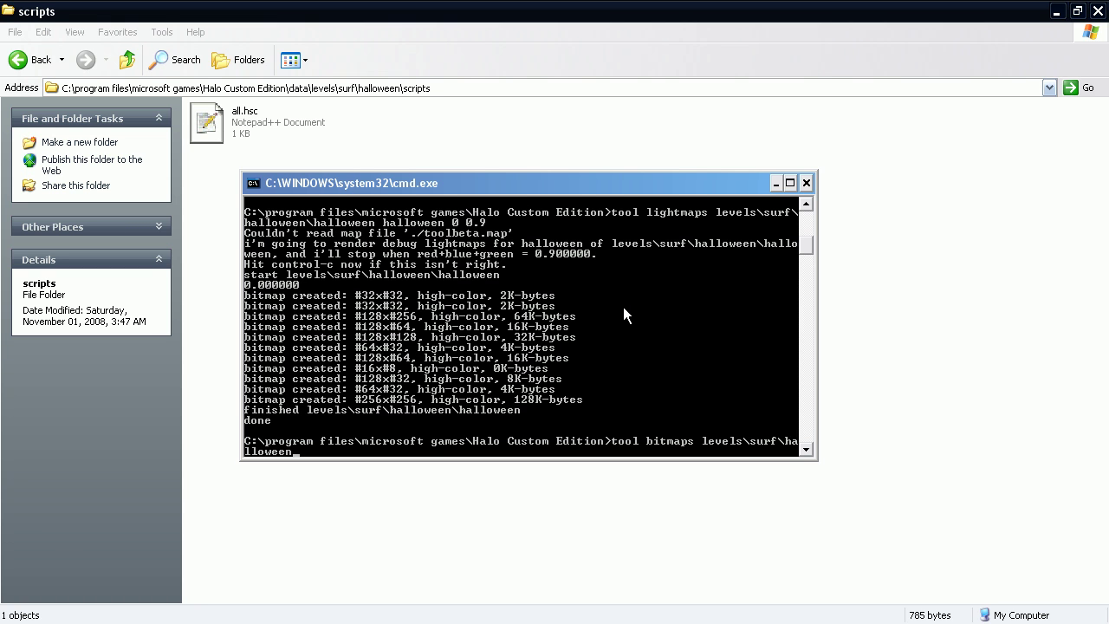
key("Return")
left_click(137, 62)
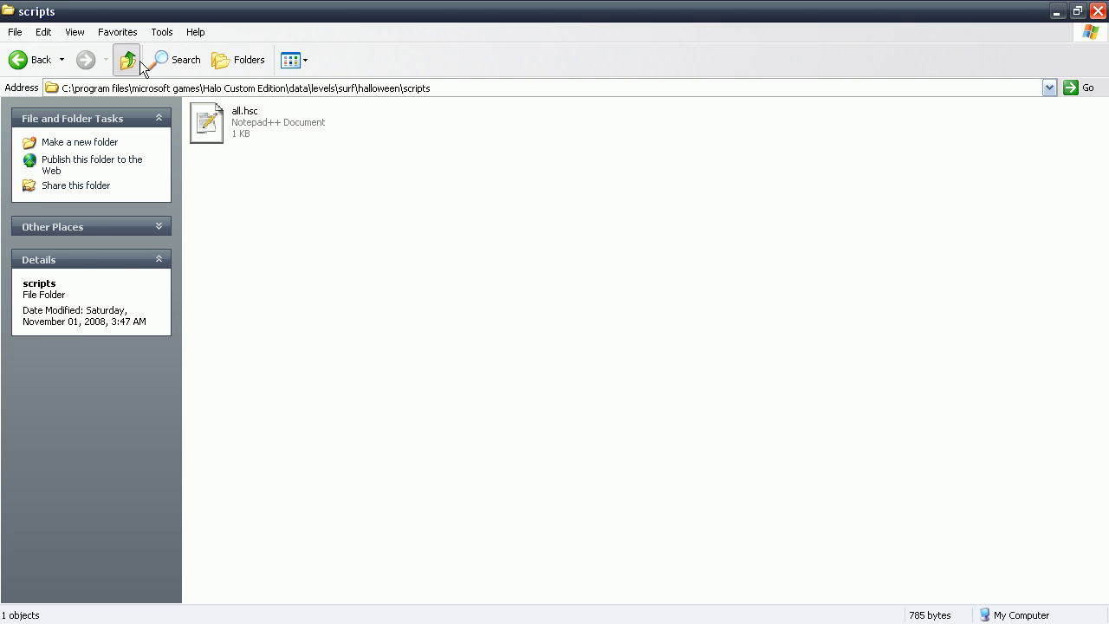
Go up four folders from scripts to the Halo Custom Edition install folder.
left_click(136, 62)
left_click(137, 62)
left_click(137, 63)
left_click(137, 62)
left_click(137, 63)
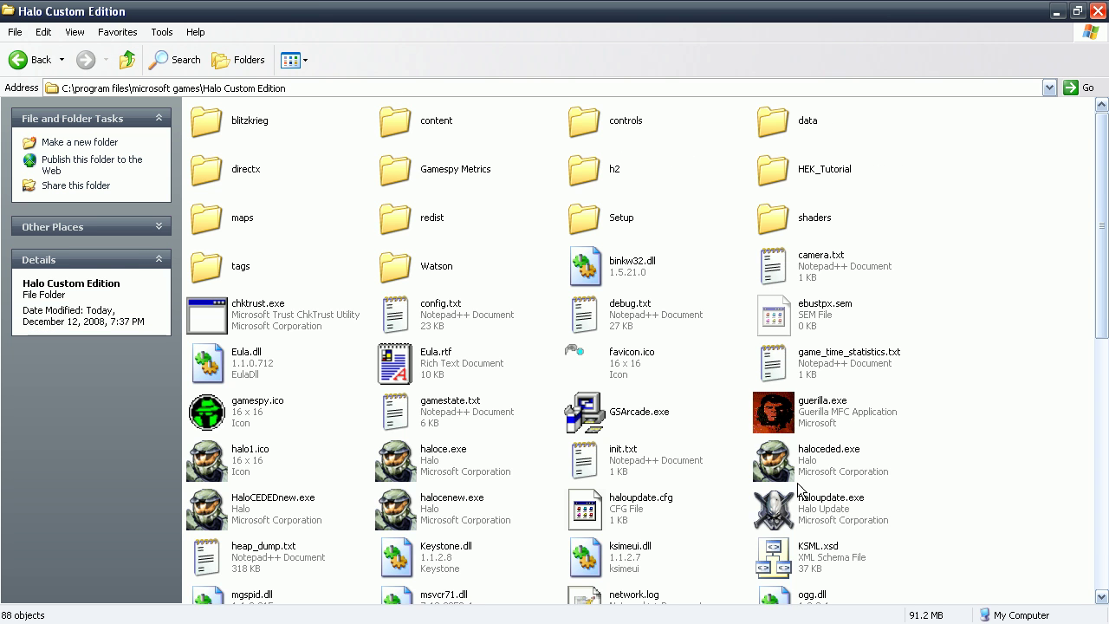
scroll(555, 347, "down", 5)
Launch E3pOPCV2.exe, close it again, and clear the folder selection.
left_click(584, 428)
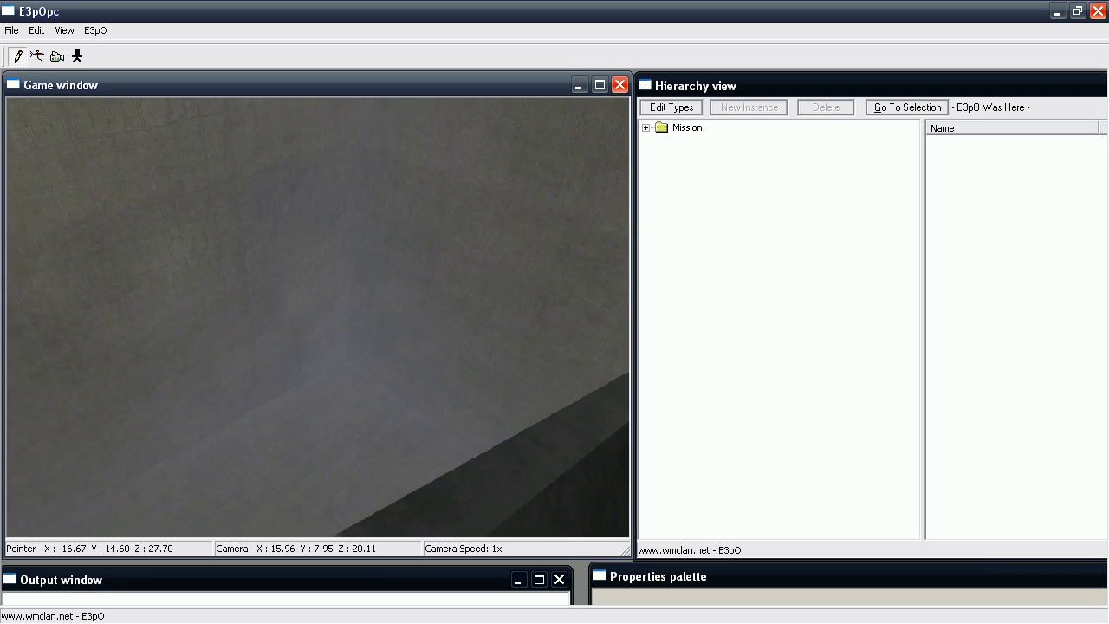
left_click(1099, 10)
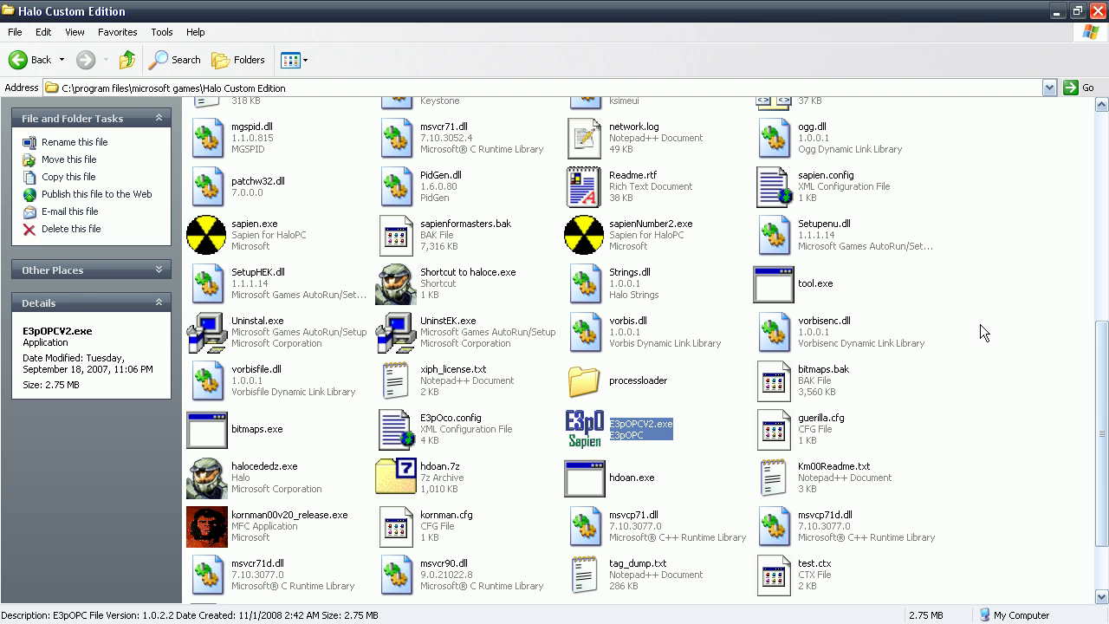
left_click(971, 341)
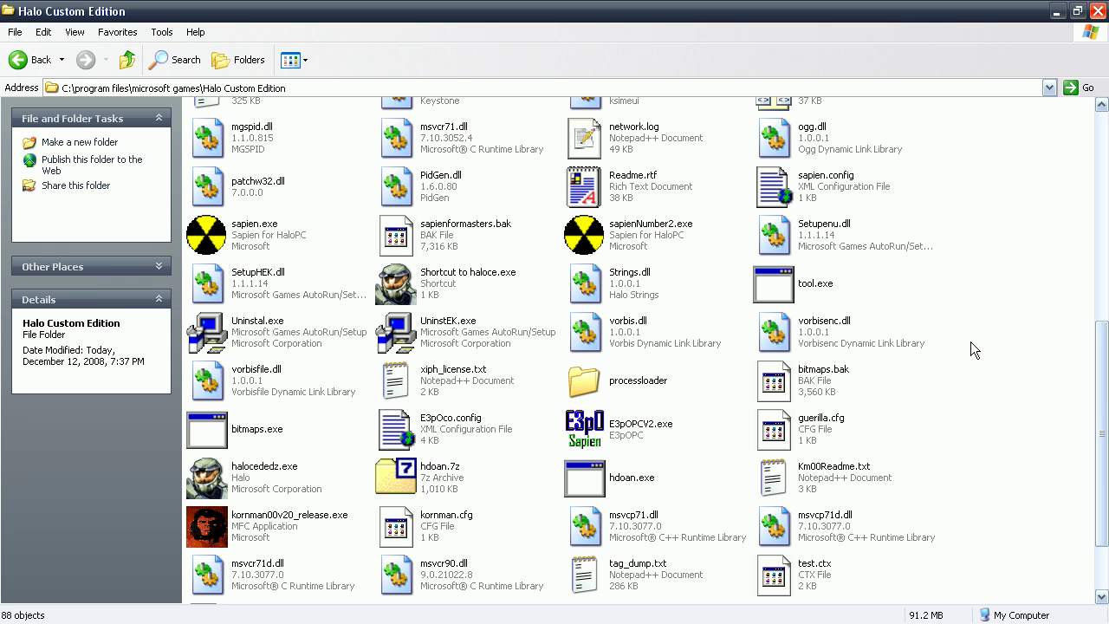
scroll(491, 382, "up", 5)
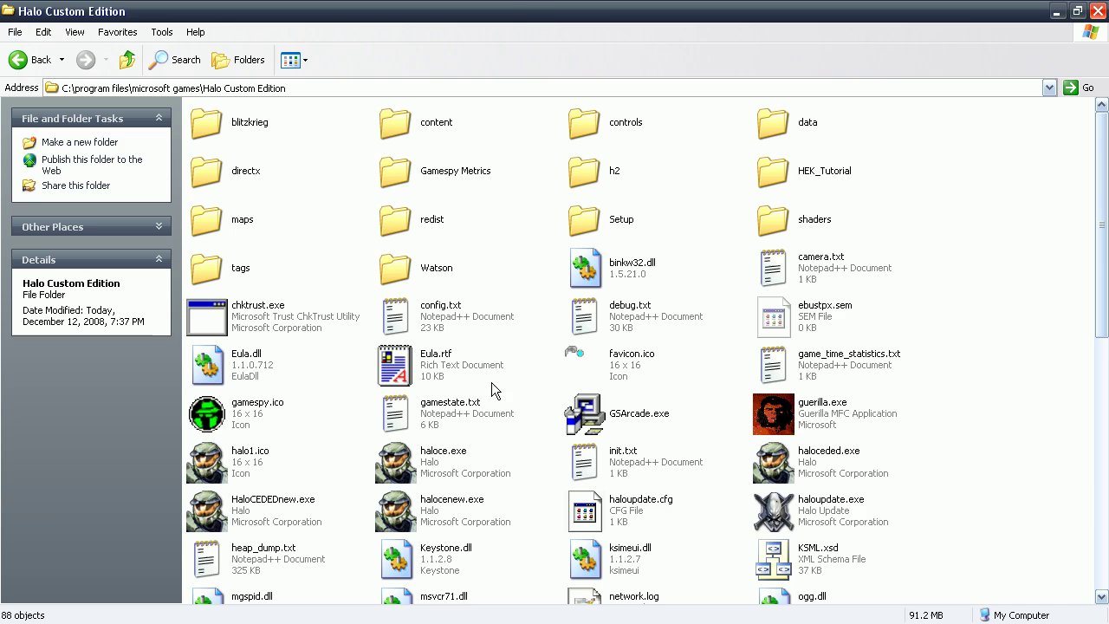
Launch Guerilla and open globals\globals.globals, scrolling to its player run values.
double_click(819, 425)
left_click(79, 25)
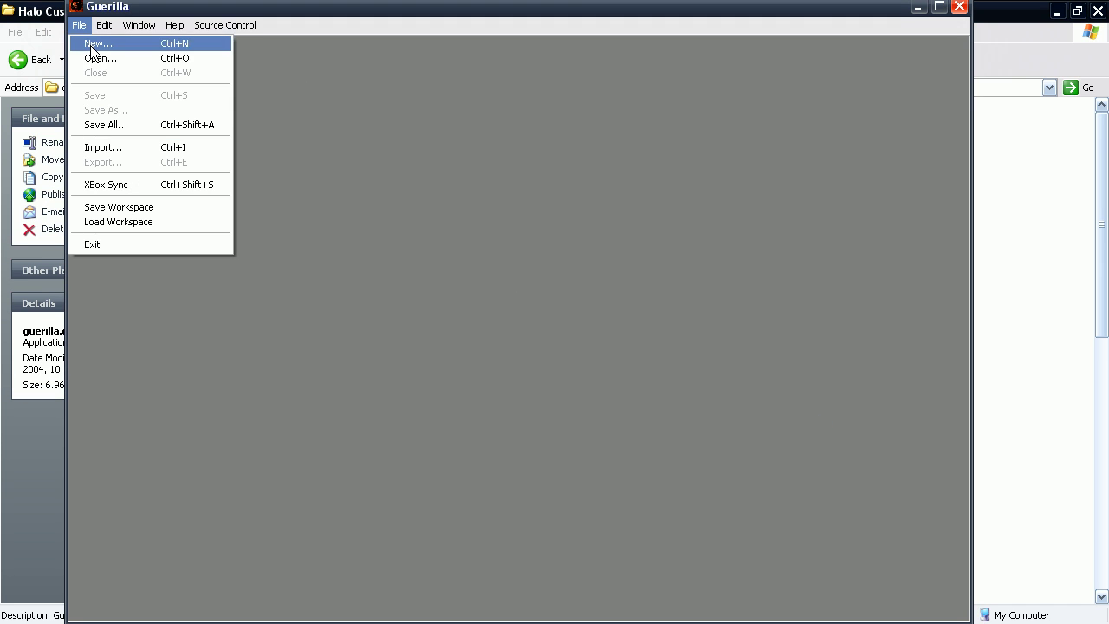
left_click(93, 59)
double_click(397, 327)
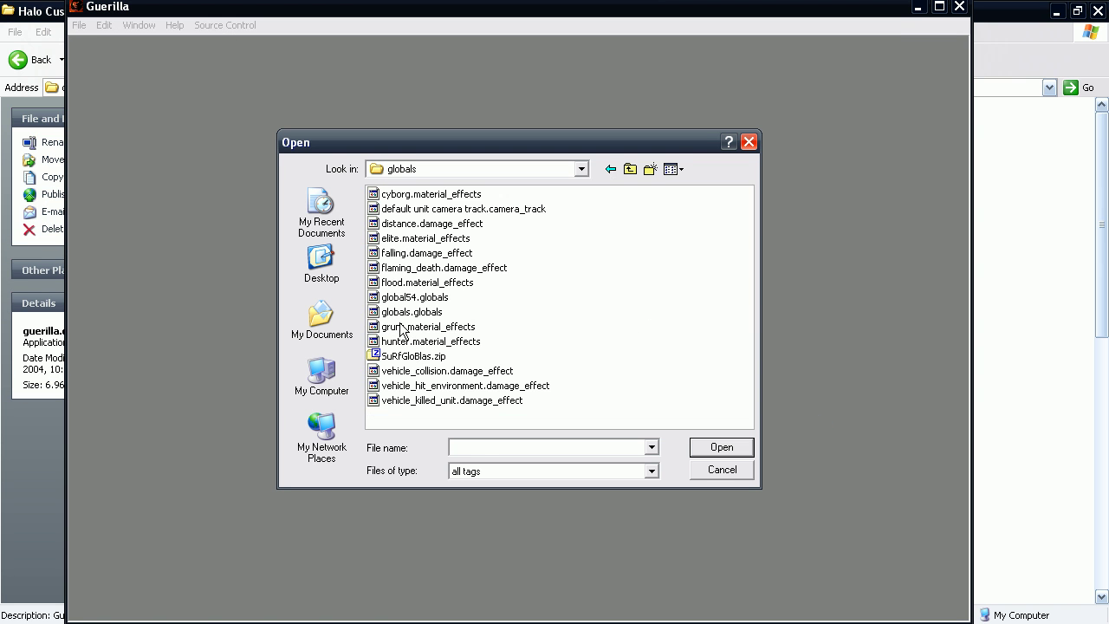
double_click(421, 322)
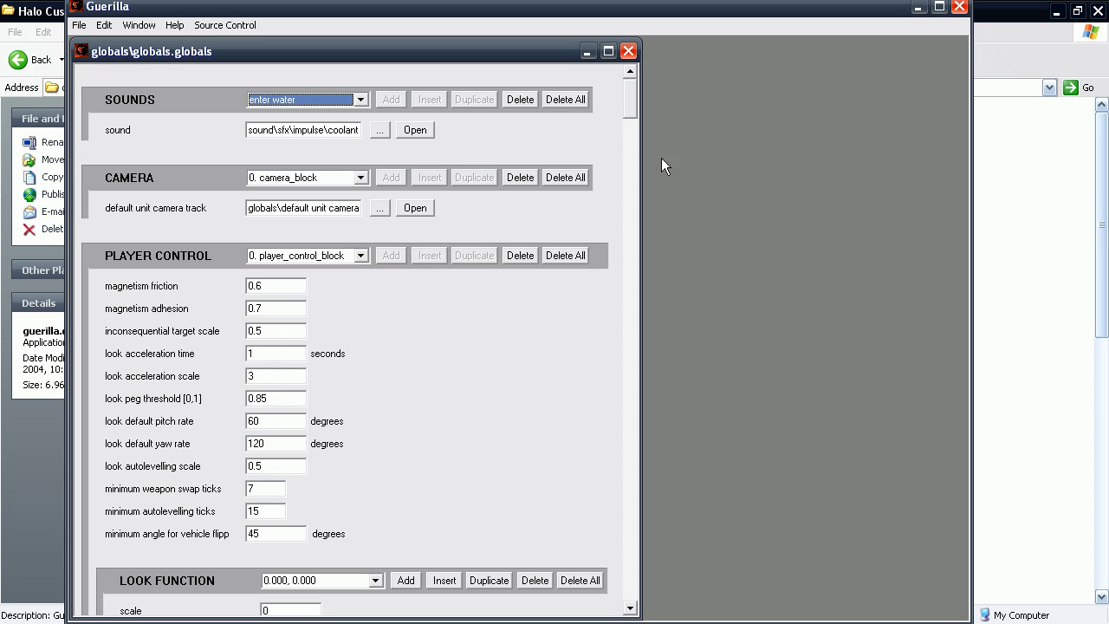
left_click_drag(633, 88, 630, 477)
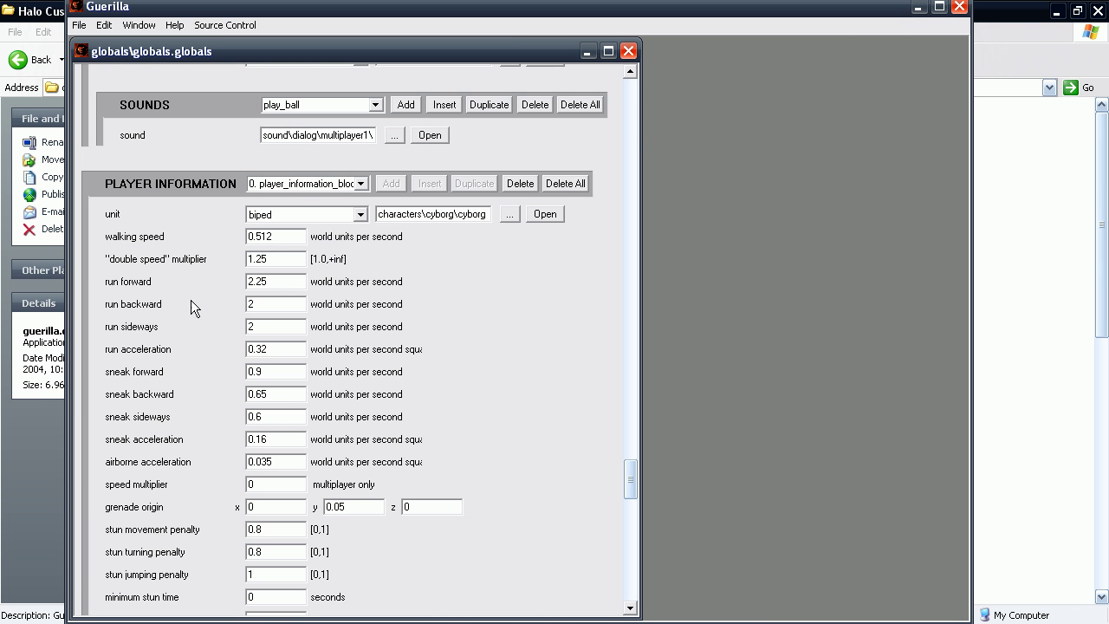
double_click(269, 282)
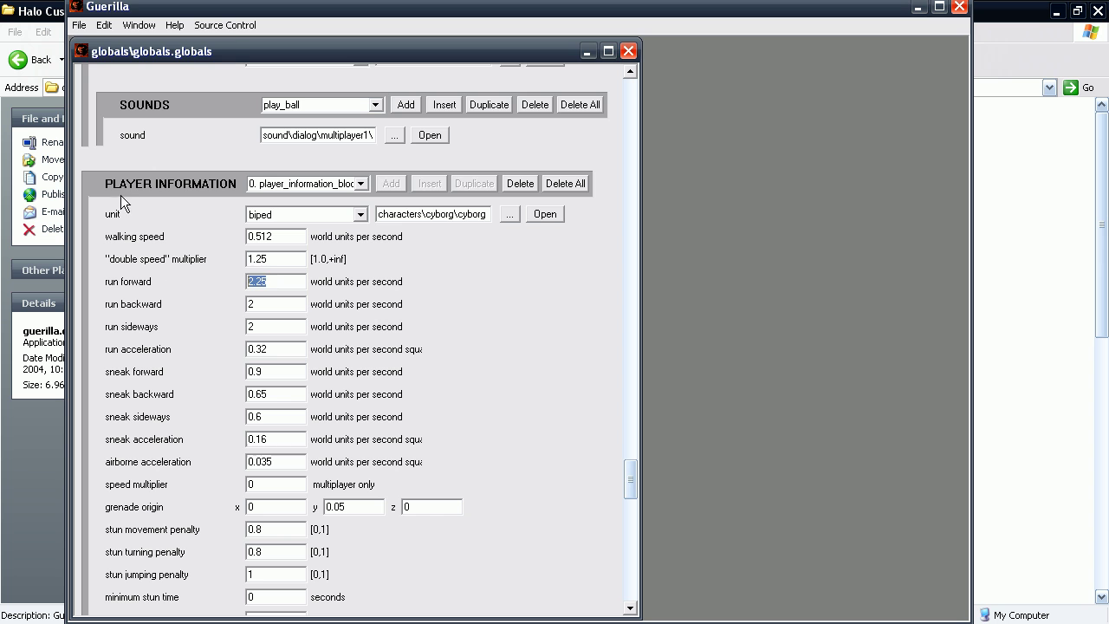
Open the global54.globals tag alongside it.
left_click(78, 25)
left_click(96, 55)
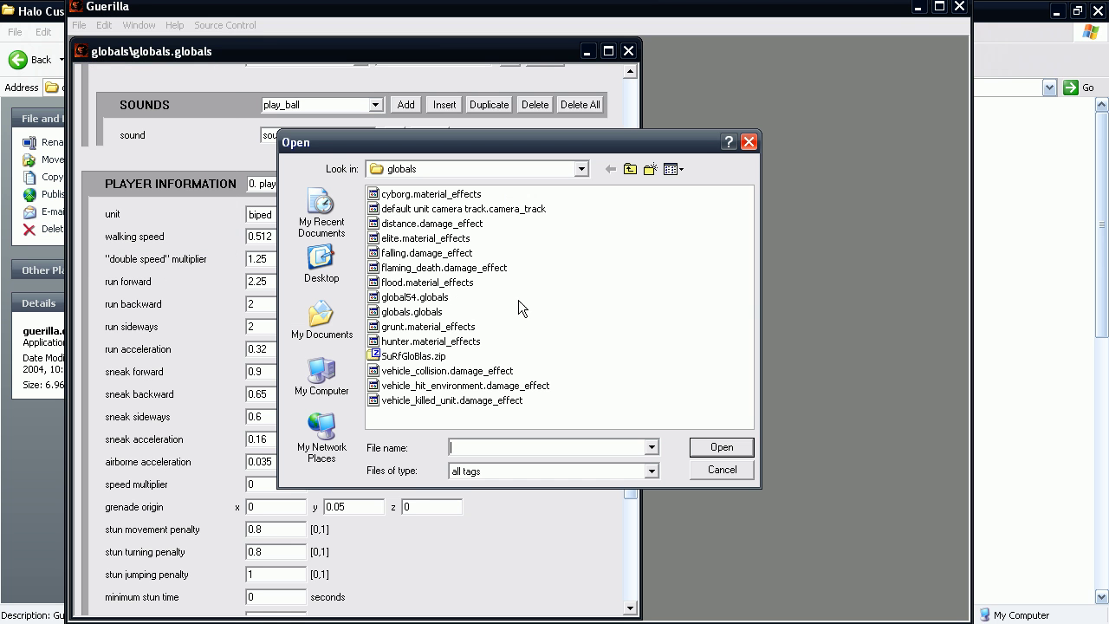
double_click(432, 298)
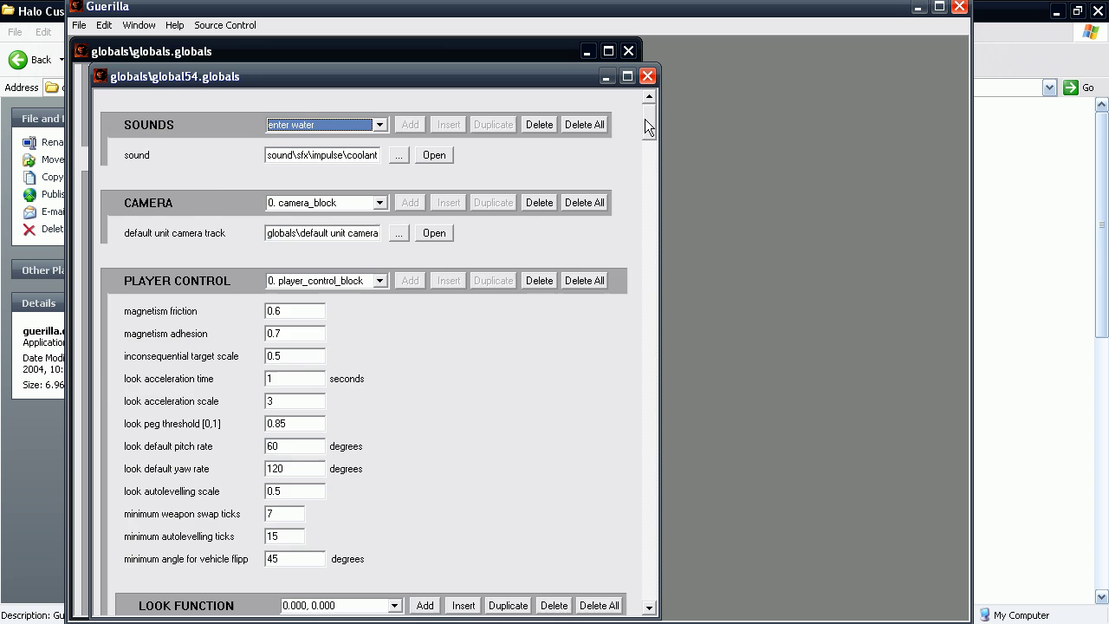
Compare global54's PLAYER INFORMATION movement values with the stock globals, then close global54.globals.
left_click_drag(647, 121, 650, 495)
left_click_drag(399, 74, 699, 65)
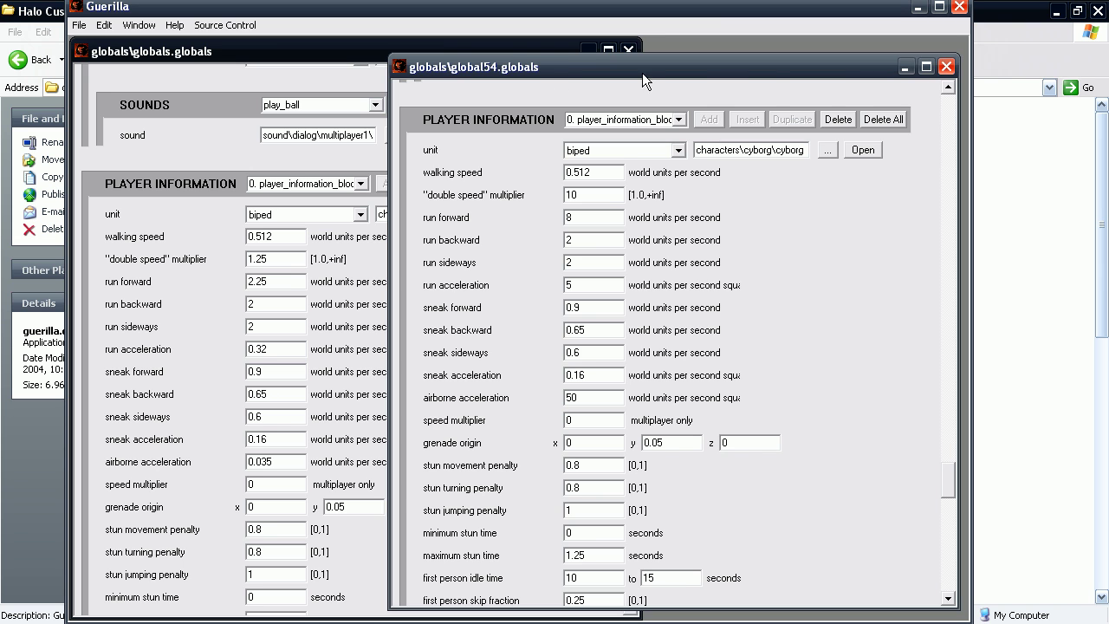
left_click(947, 73)
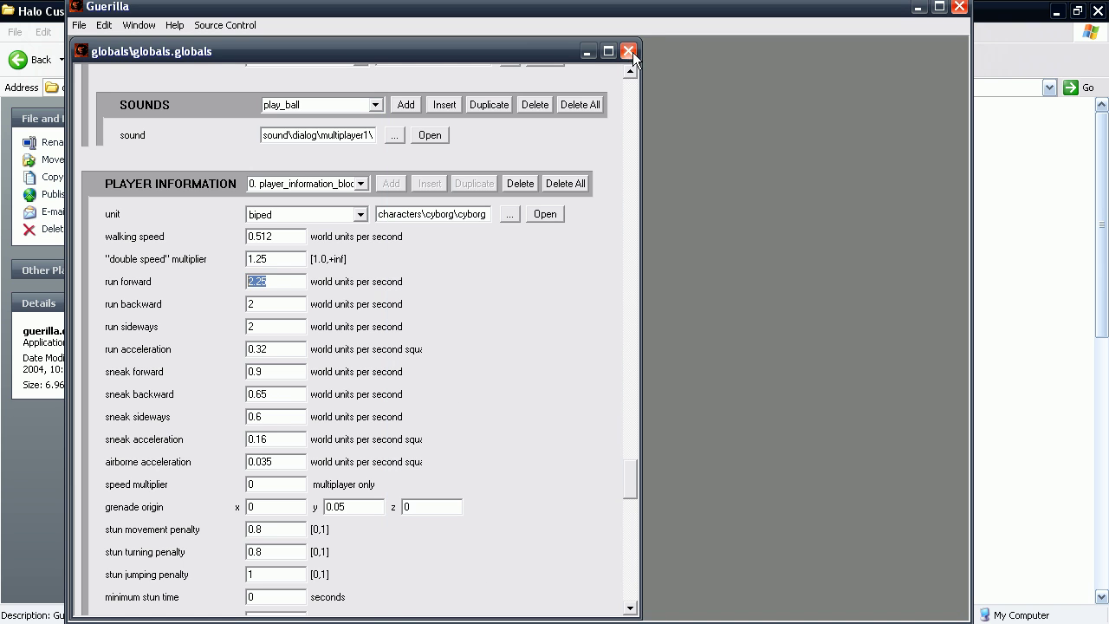
Close globals.globals and cancel the File > Open dialog.
left_click(629, 51)
left_click(79, 25)
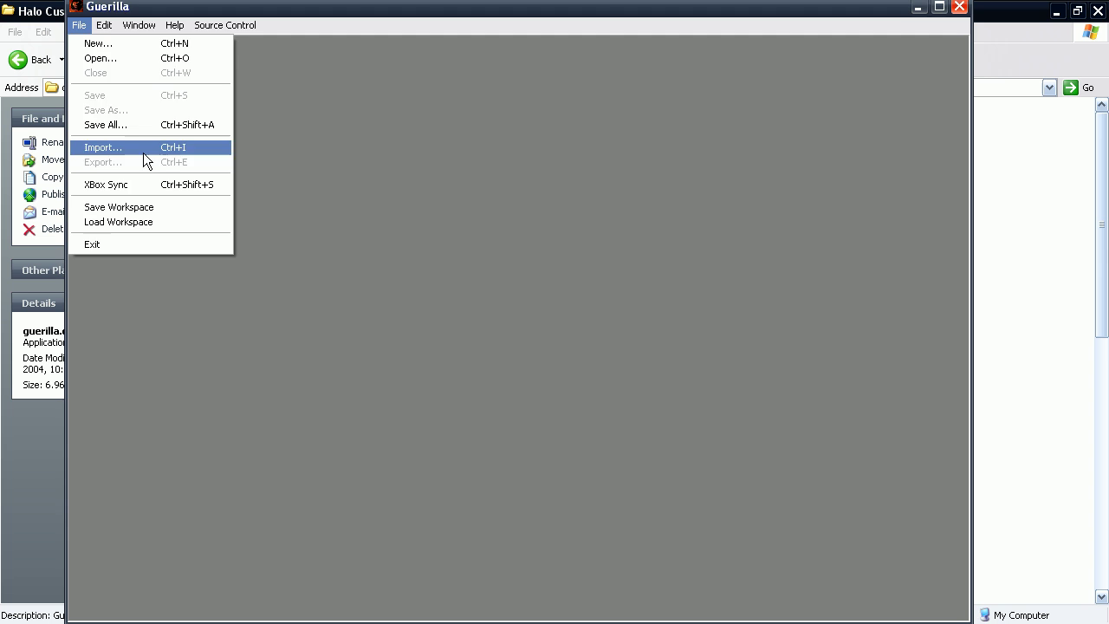
left_click(113, 60)
left_click(730, 469)
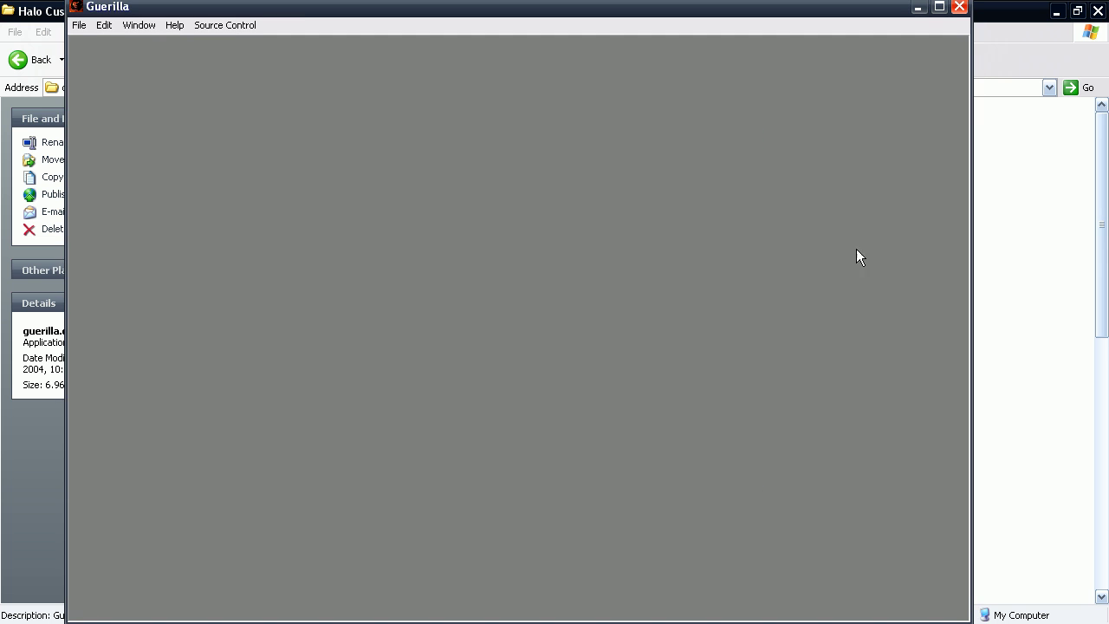
Close Guerilla and run 'tool build-cache-file levels\surf\halloween\halloween' in the command prompt.
left_click(959, 6)
key("alt+Tab")
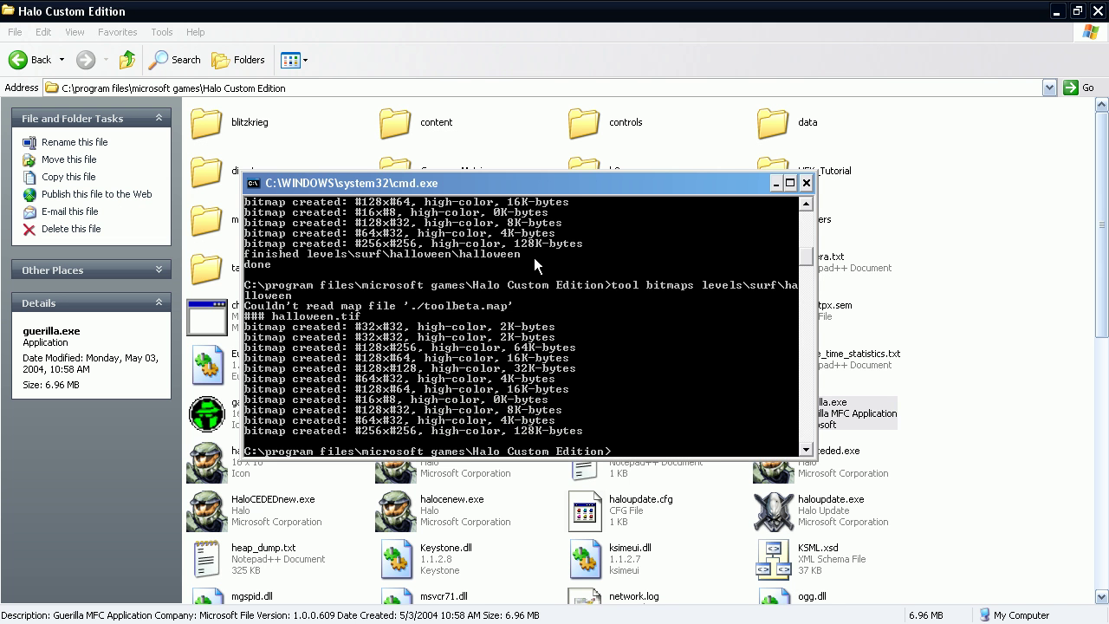
type("tool build-cache-file levels\t")
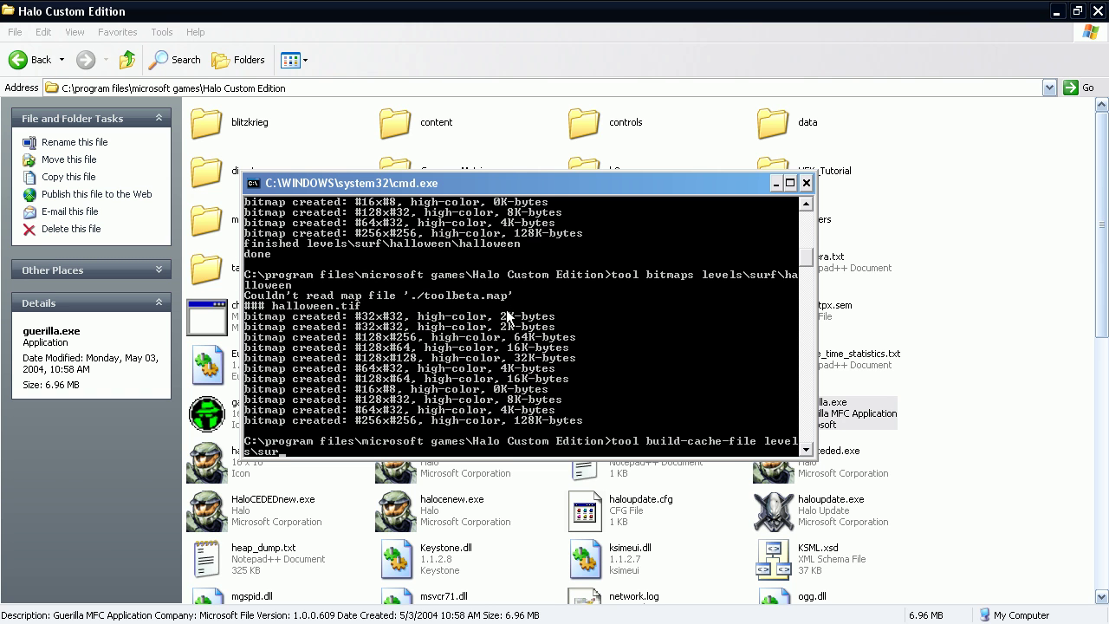
type("urf\\halloween\\halloween")
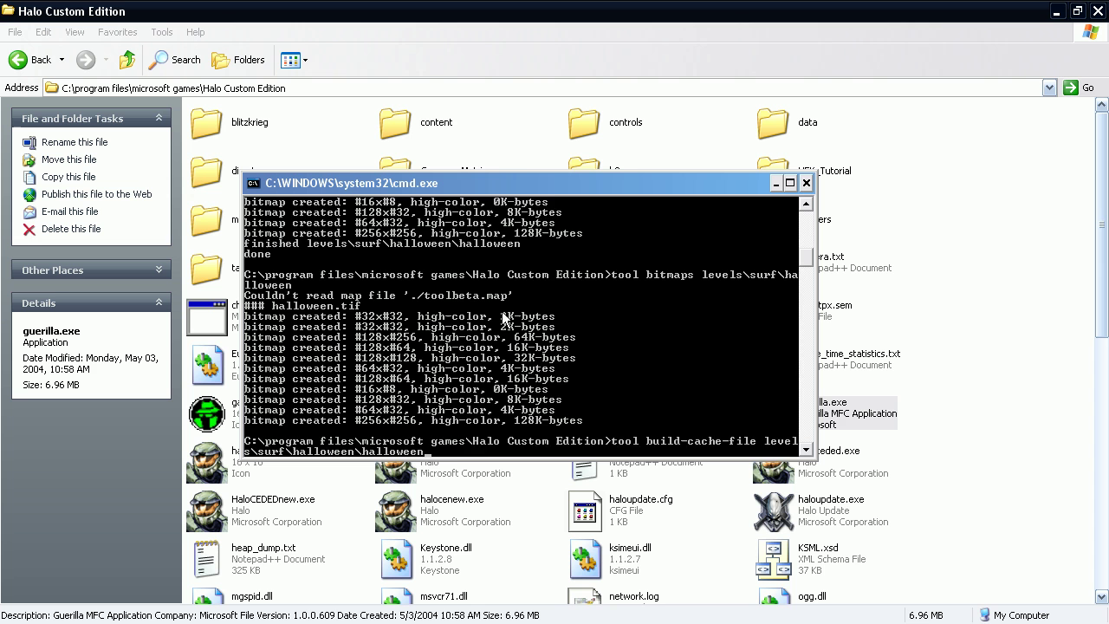
key("Return")
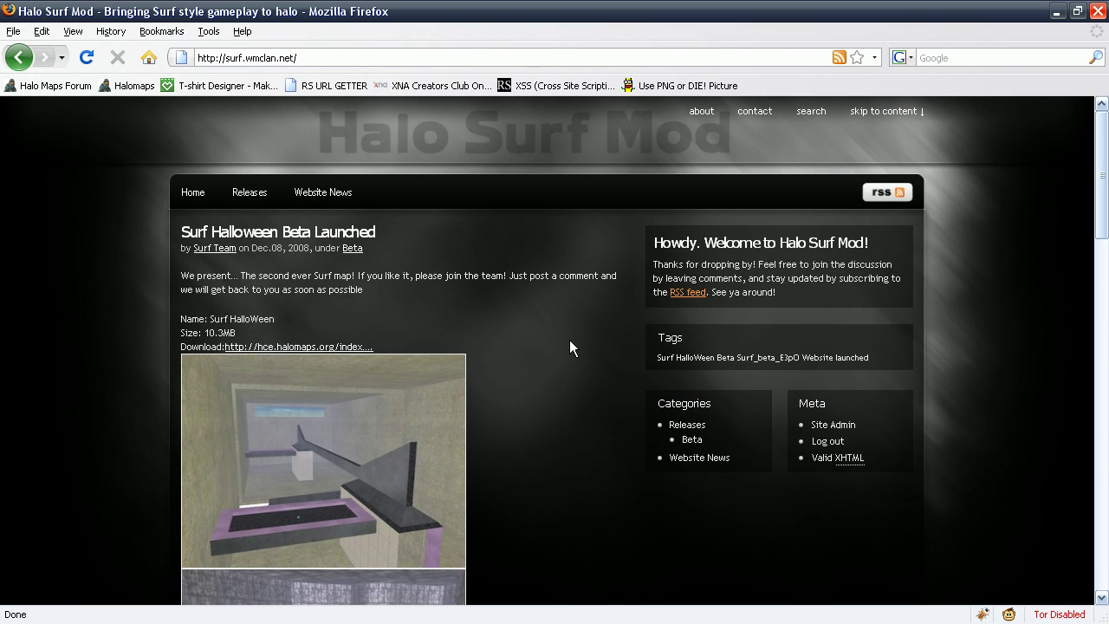
Go to the Halo Surf Mod website's Contact page.
middle_click(569, 339)
middle_click(608, 474)
middle_click(590, 381)
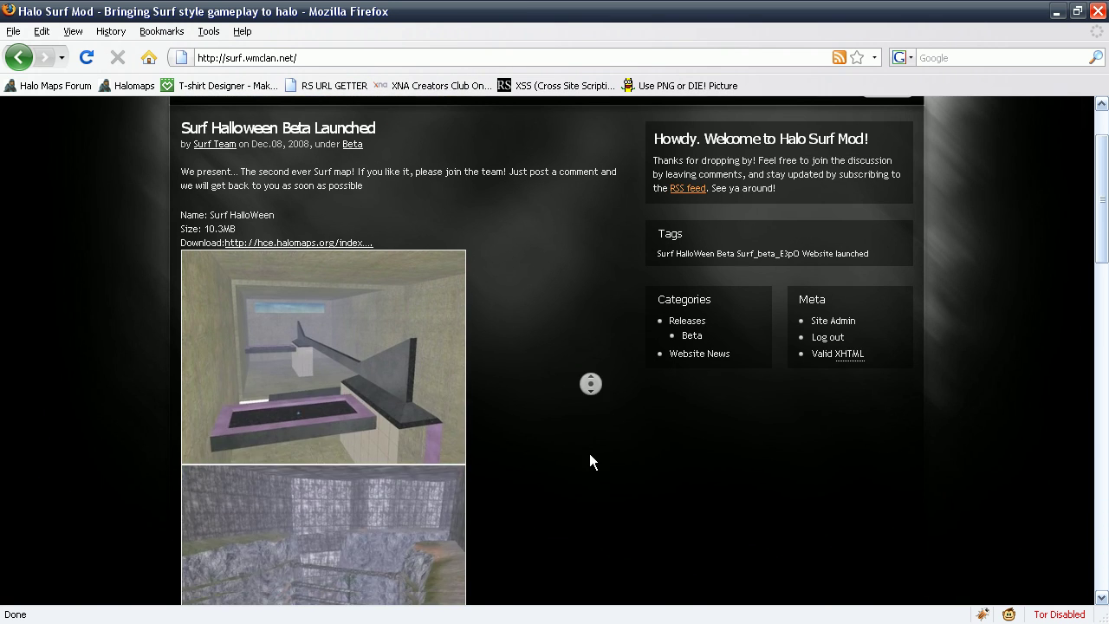
middle_click(555, 275)
left_click(763, 116)
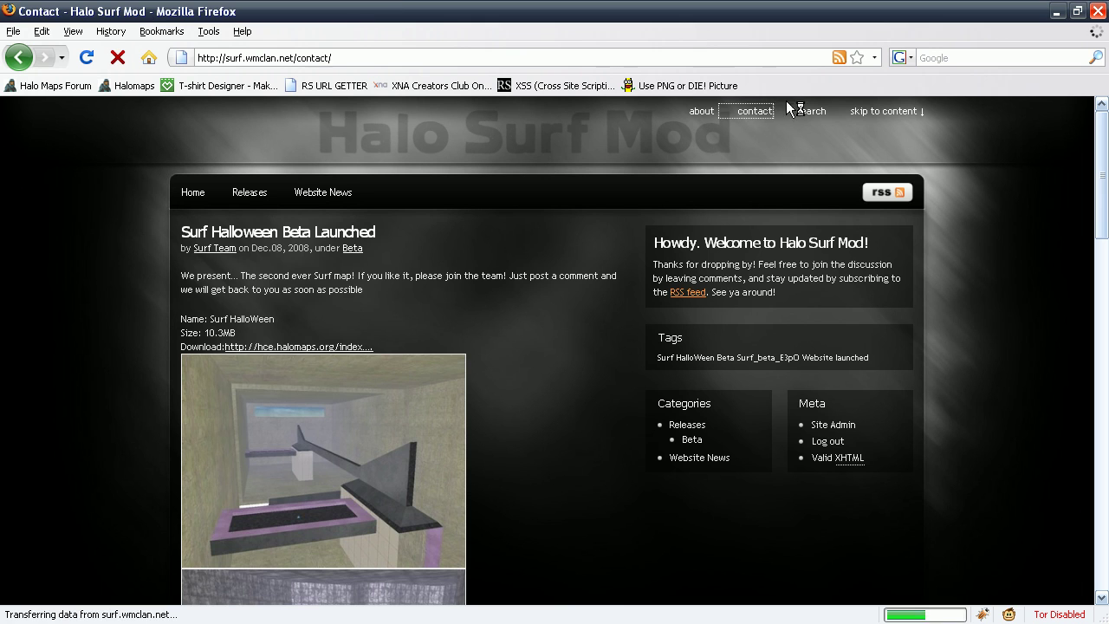
Enter the sender's name, e-mail address and the subject 'I have a map' in the contact form.
left_click(295, 285)
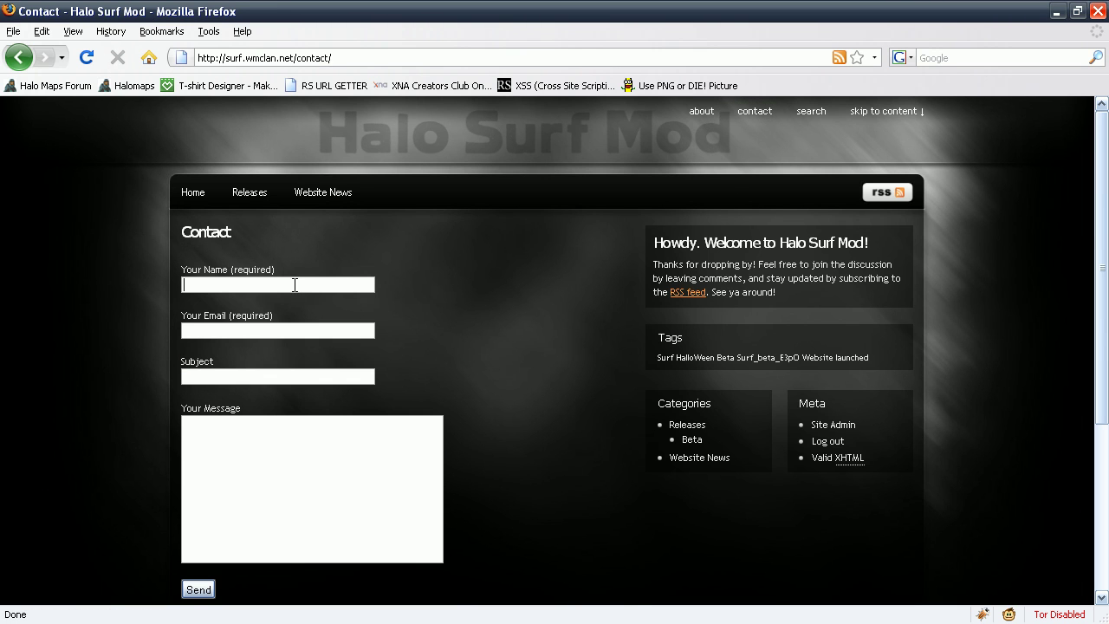
type("Billybob")
key("Tab")
type("bla@bla.com")
key("Tab")
type("I have a map")
Leave the message body blank and send the contact form.
key("Tab")
type("ma")
key("BackSpace")
key("BackSpace")
key("BackSpace")
key("BackSpace")
key("BackSpace")
scroll(248, 407, "down", 5)
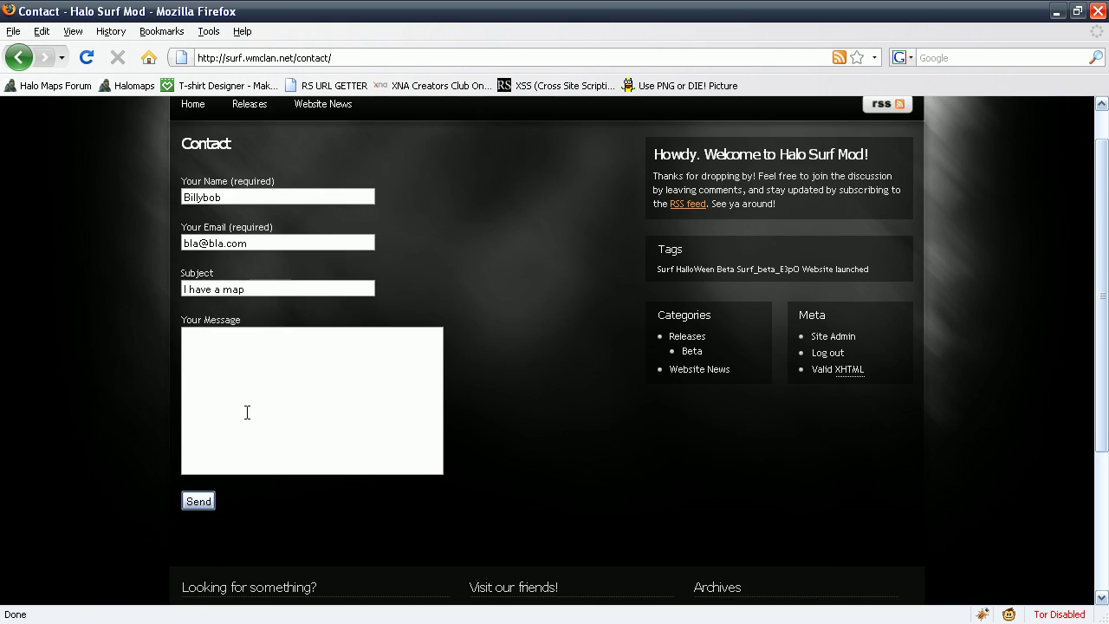
left_click(201, 331)
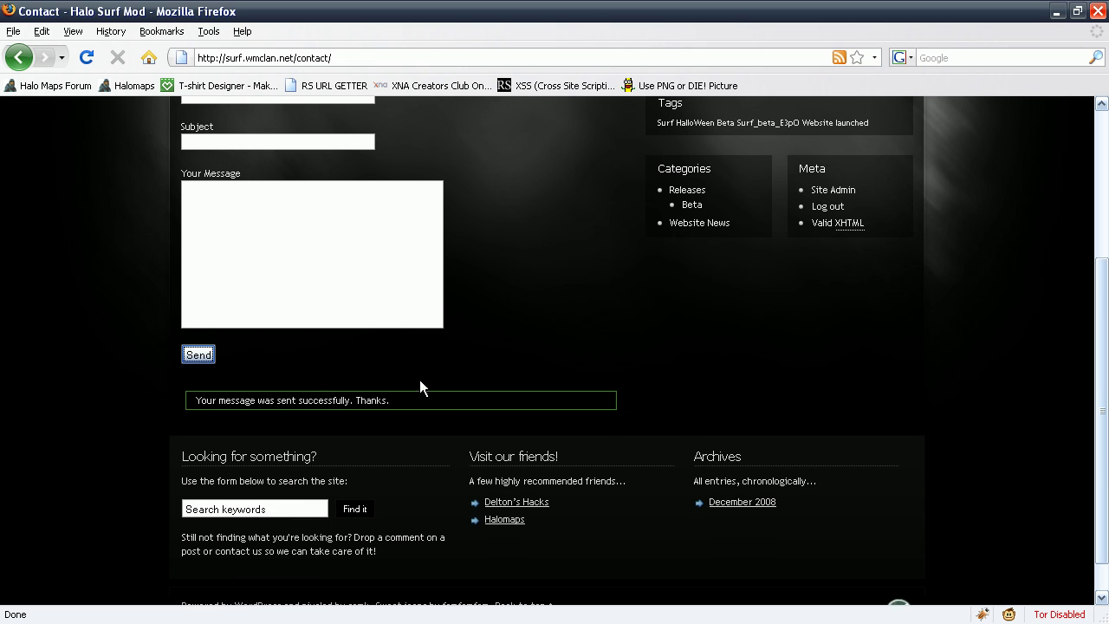
left_click_drag(392, 400, 100, 226)
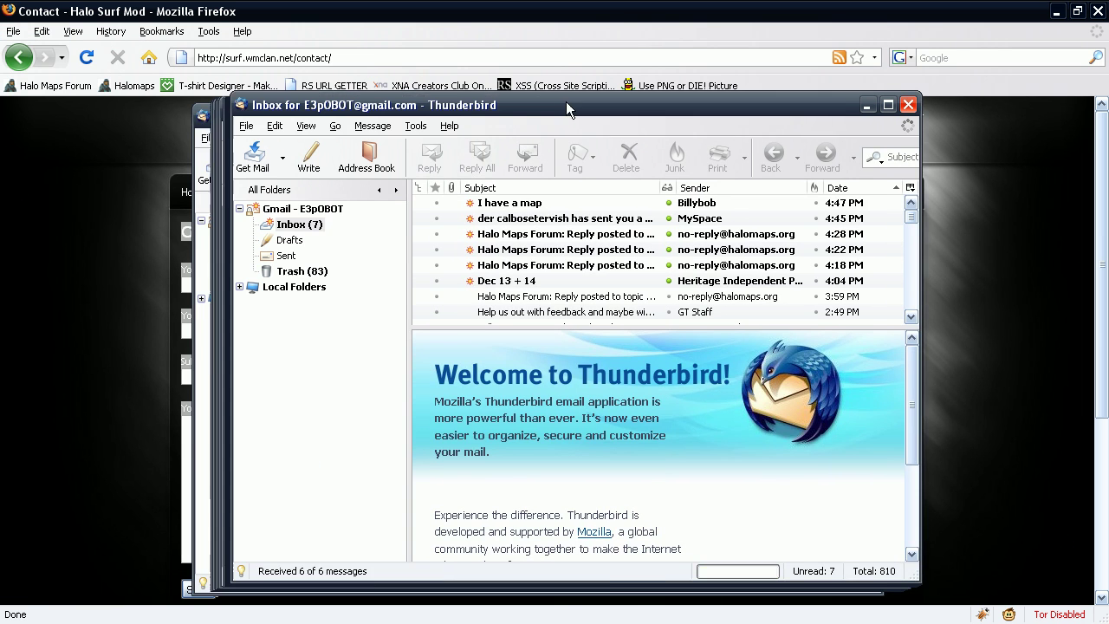
left_click_drag(566, 101, 526, 72)
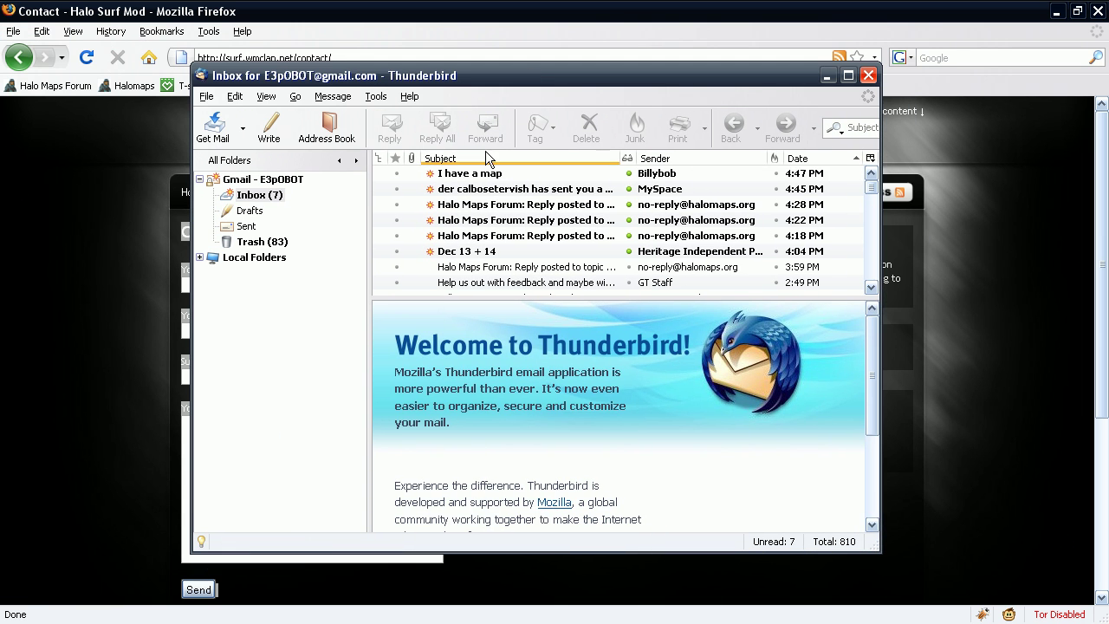
left_click(465, 174)
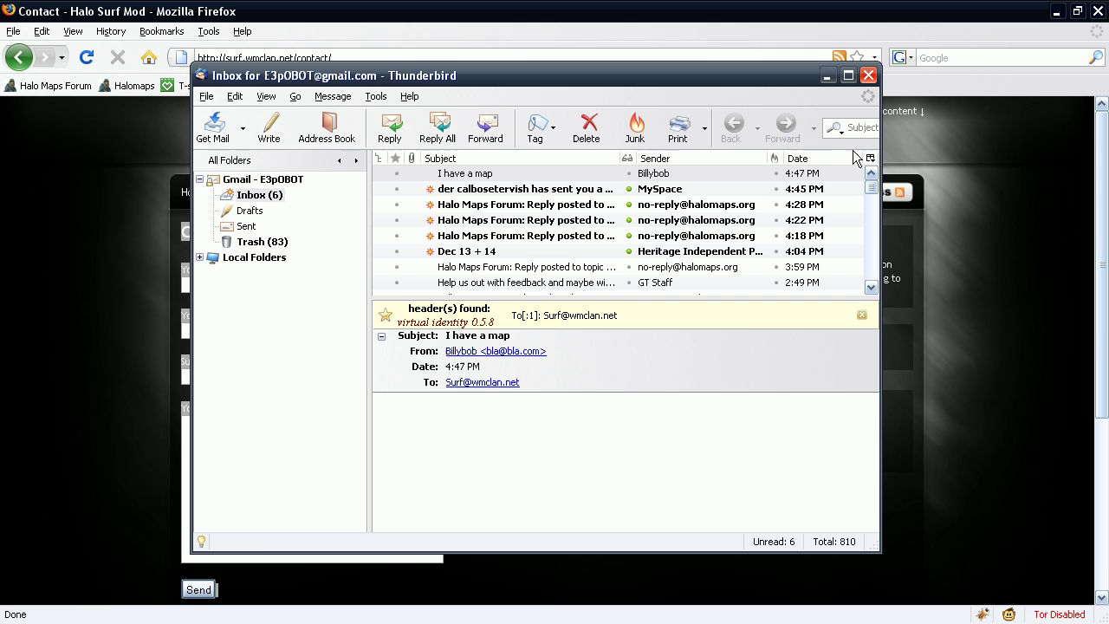
left_click(873, 70)
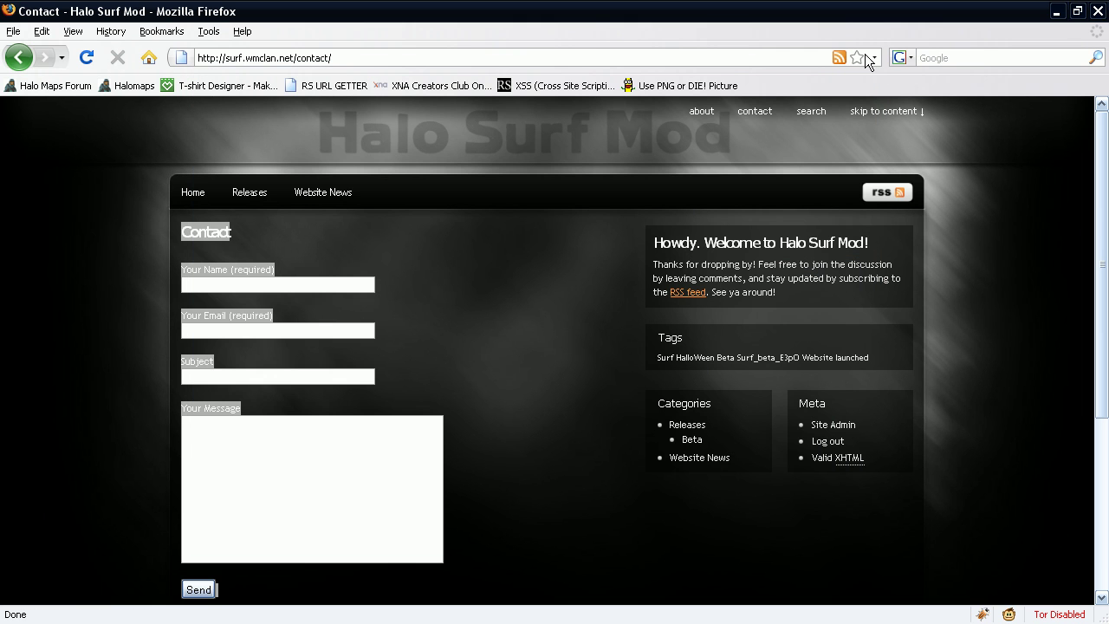